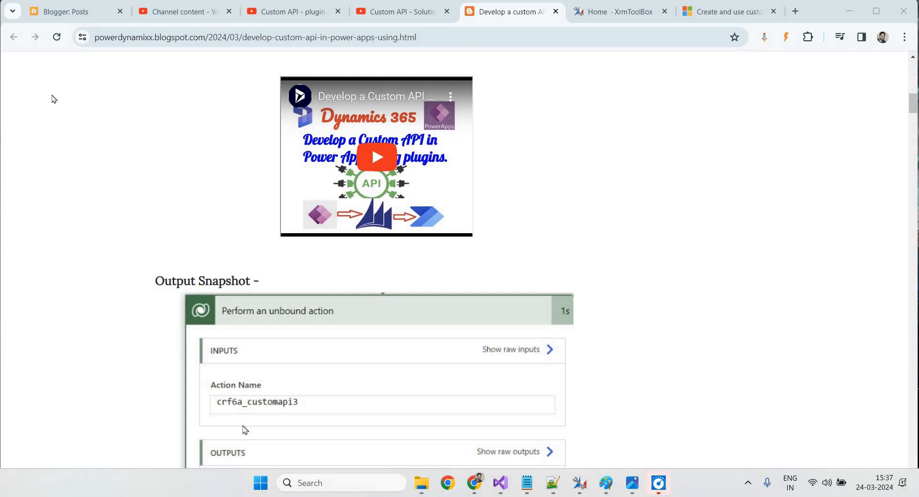
# Look over the Blogger posts list and YouTube Studio content, then return to the custom API blog post
pyautogui.click(76, 14)
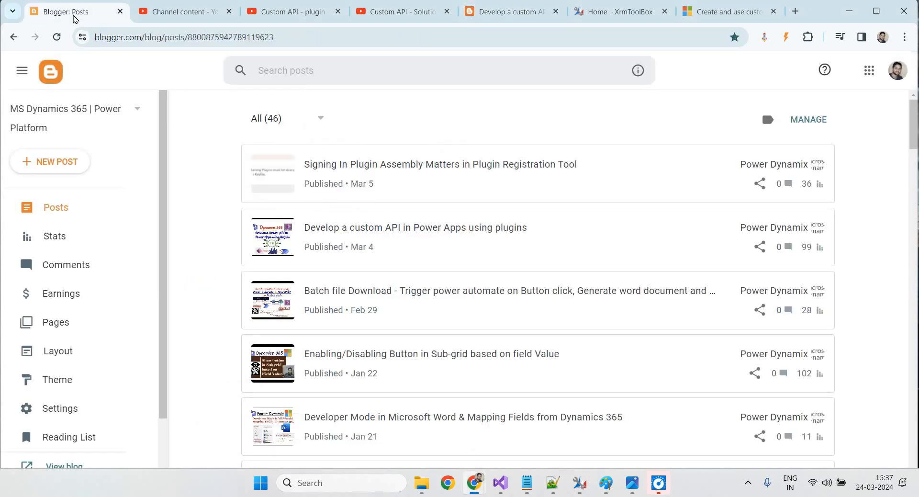
pyautogui.click(507, 11)
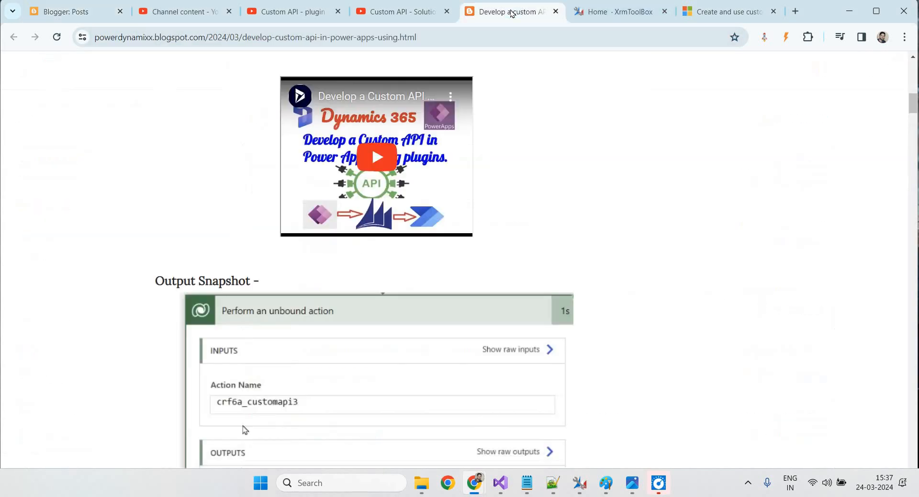
pyautogui.scroll(5, 268, 324)
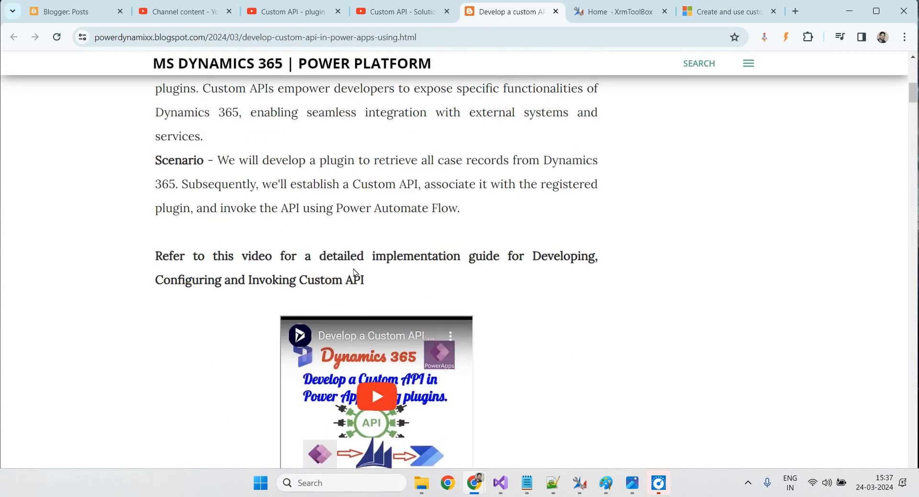
pyautogui.scroll(10, 354, 272)
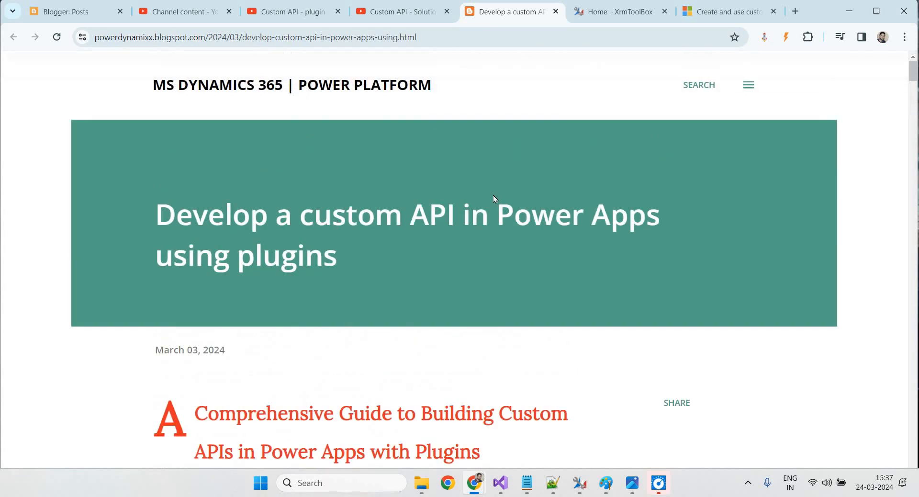
pyautogui.click(184, 12)
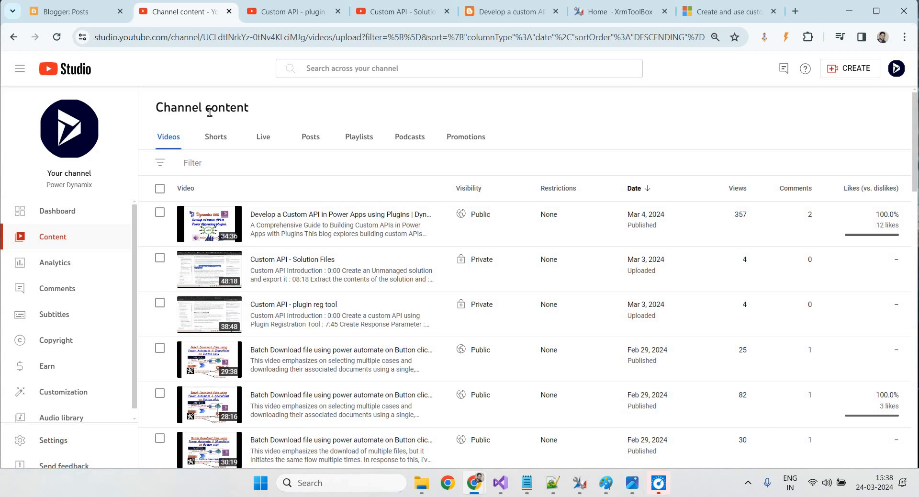
pyautogui.click(517, 13)
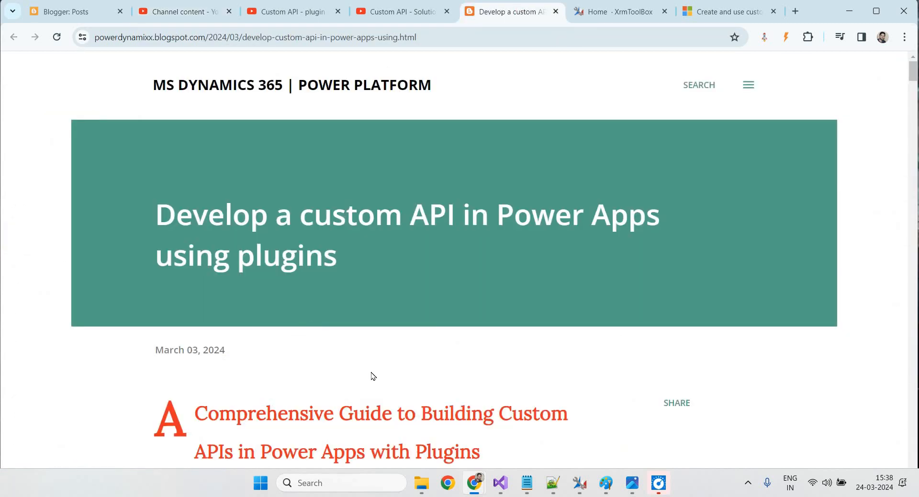
# In the blog post, highlight the Power Apps and Plugin Registration Tool creation methods
pyautogui.scroll(-8, 372, 378)
pyautogui.scroll(-7, 371, 384)
pyautogui.scroll(-2, 371, 384)
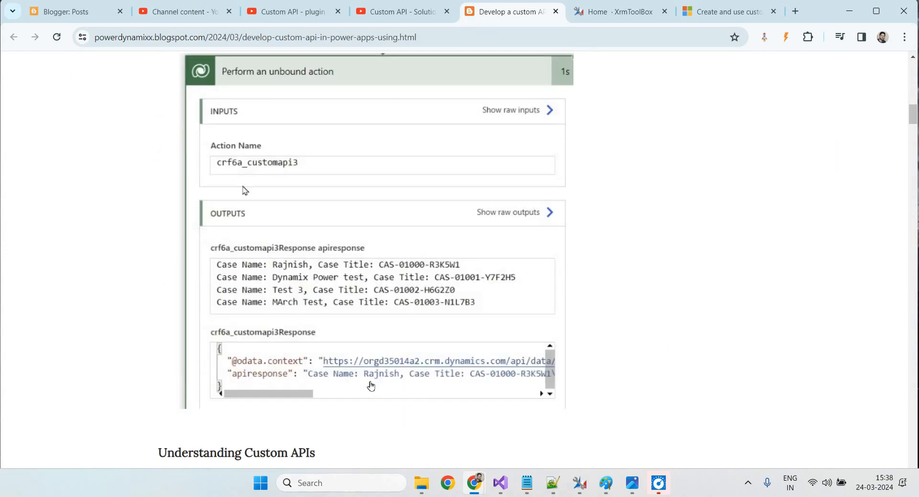
pyautogui.scroll(-12, 370, 384)
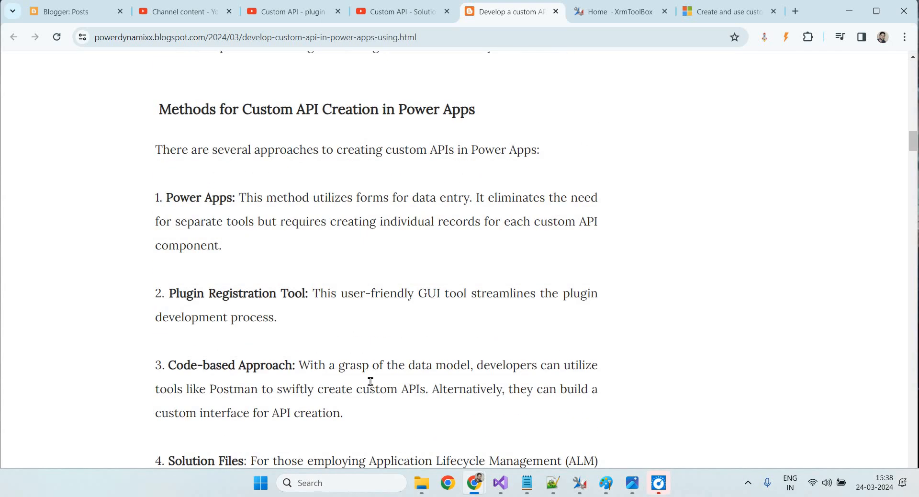
pyautogui.scroll(-5, 371, 384)
pyautogui.scroll(5, 371, 384)
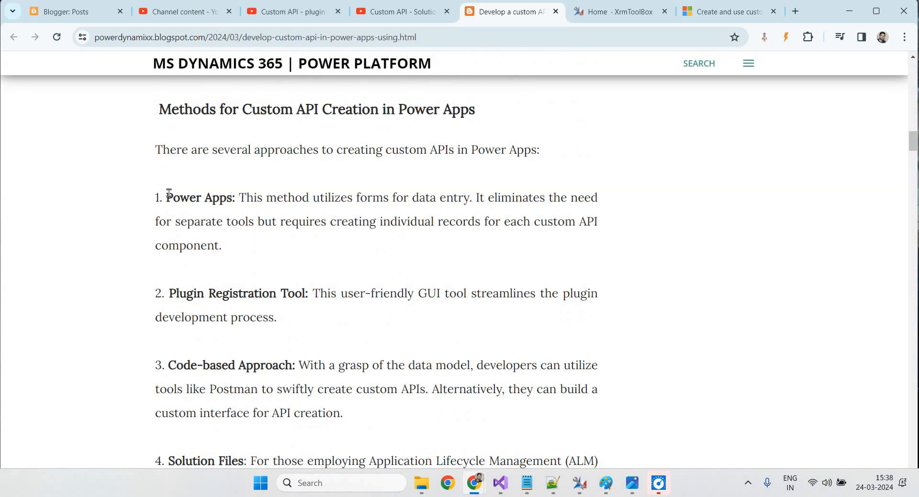
pyautogui.moveTo(165, 192); pyautogui.dragTo(233, 197)
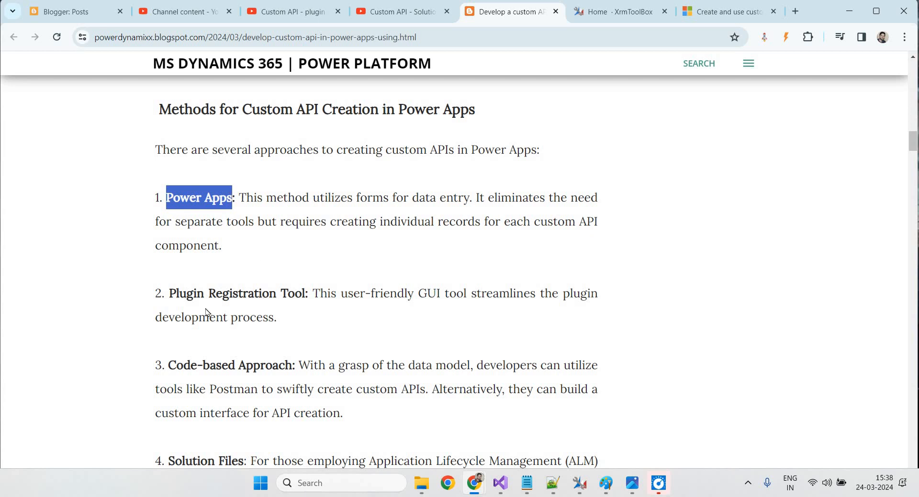
pyautogui.moveTo(169, 293); pyautogui.dragTo(310, 306)
pyautogui.scroll(-3, 234, 373)
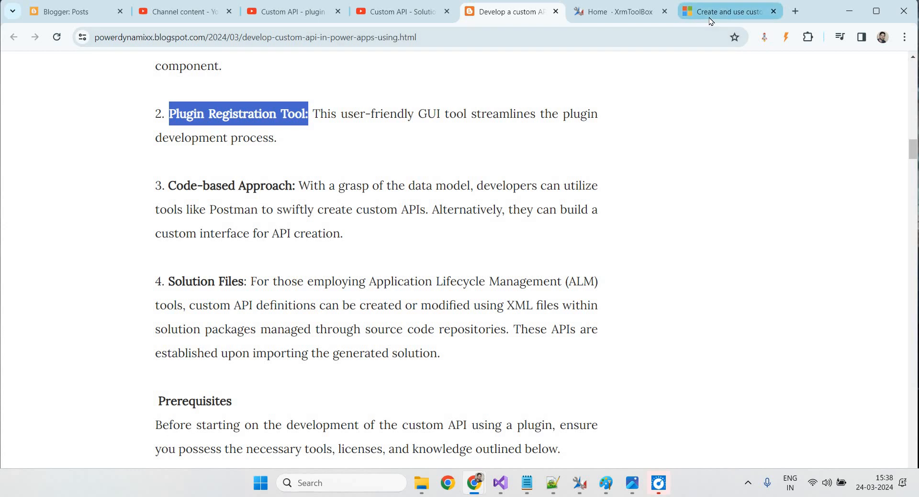
# Open the 'Create and use custom APIs' article and scroll to 'Select a Binding Type'
pyautogui.click(725, 12)
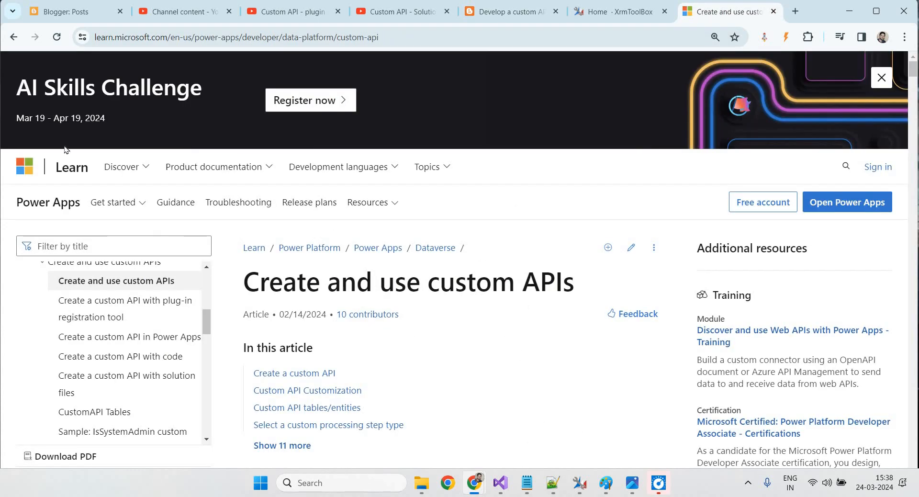
pyautogui.scroll(-5, 383, 343)
pyautogui.scroll(-5, 383, 343)
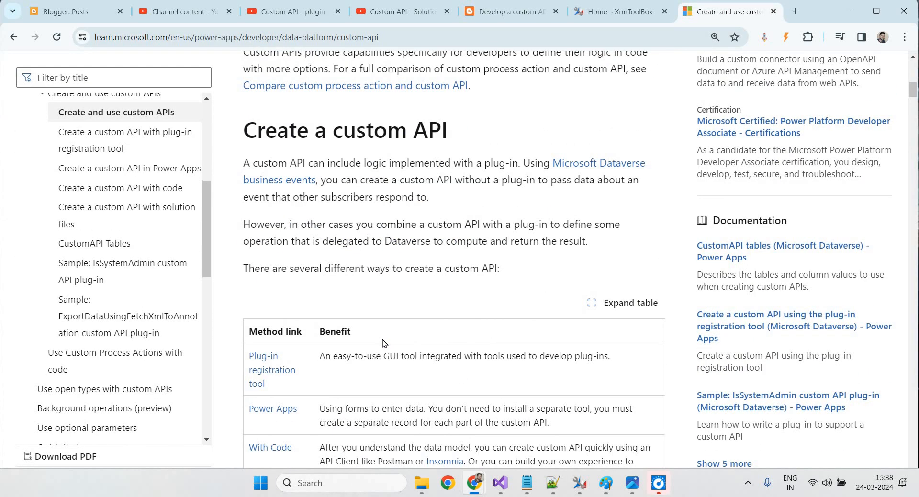
pyautogui.scroll(-5, 383, 343)
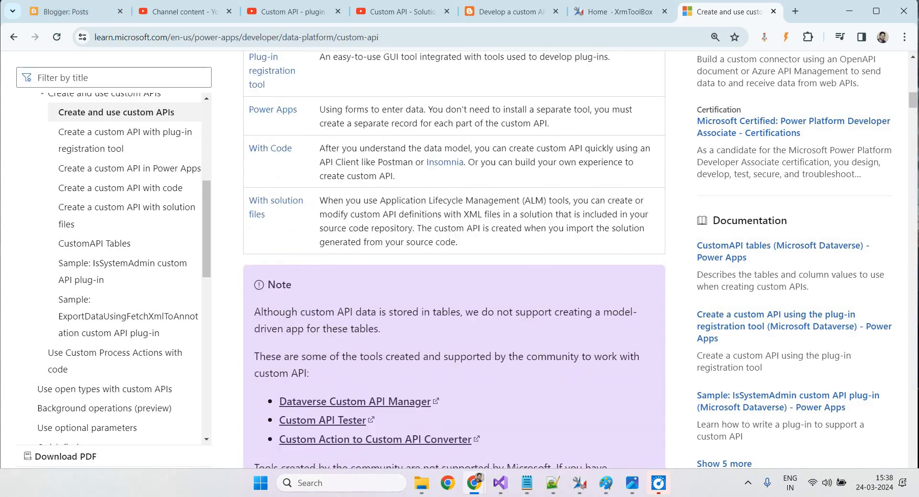
pyautogui.scroll(-10, 438, 217)
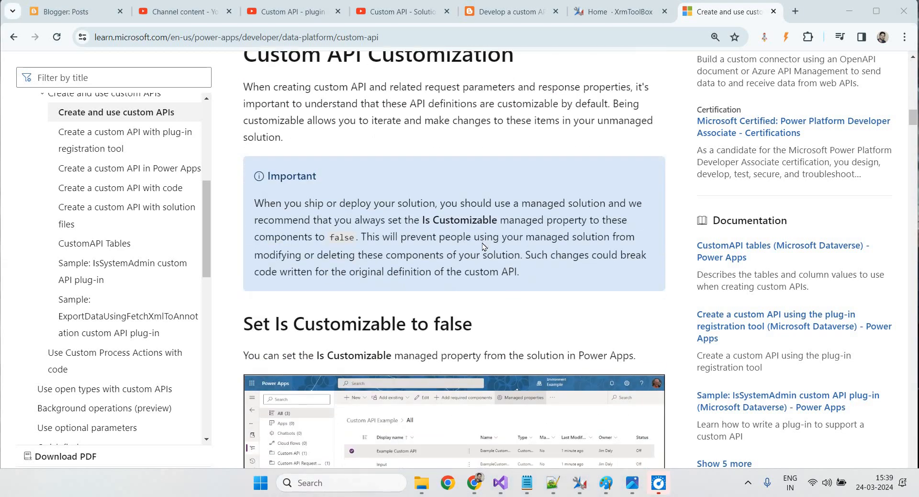
pyautogui.scroll(-8, 482, 247)
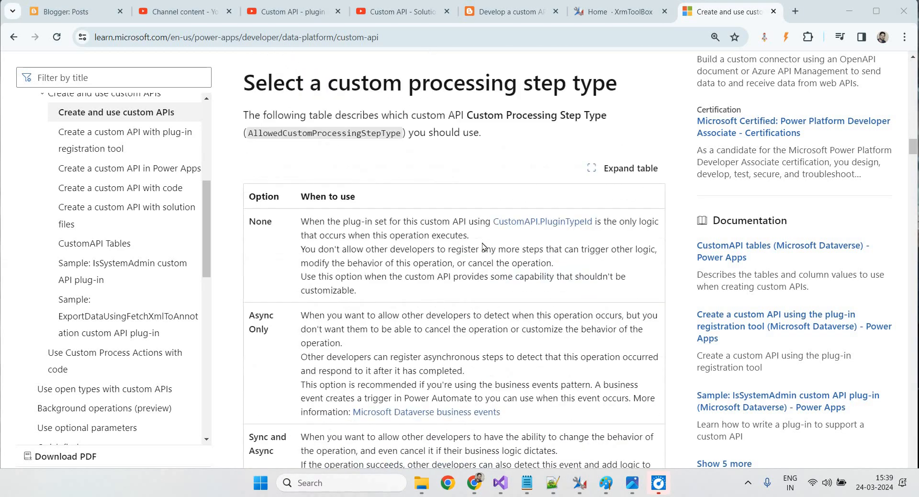
pyautogui.scroll(18, 483, 246)
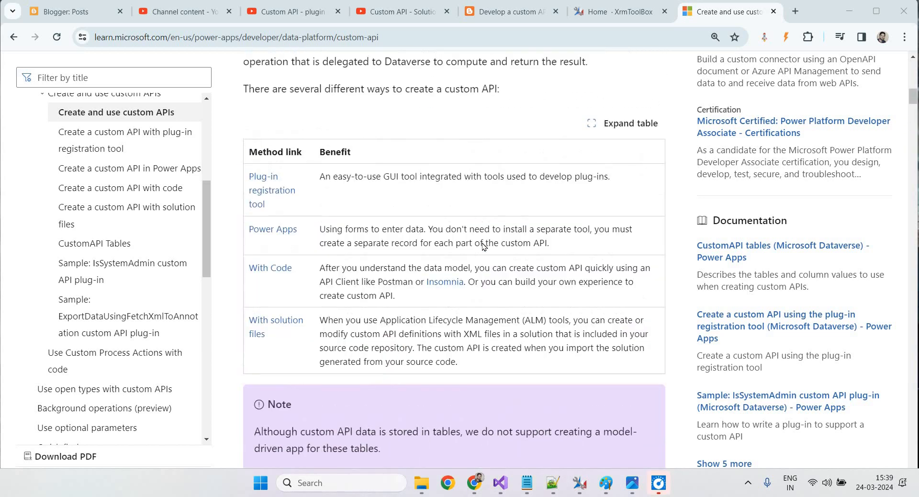
pyautogui.scroll(-2, 462, 252)
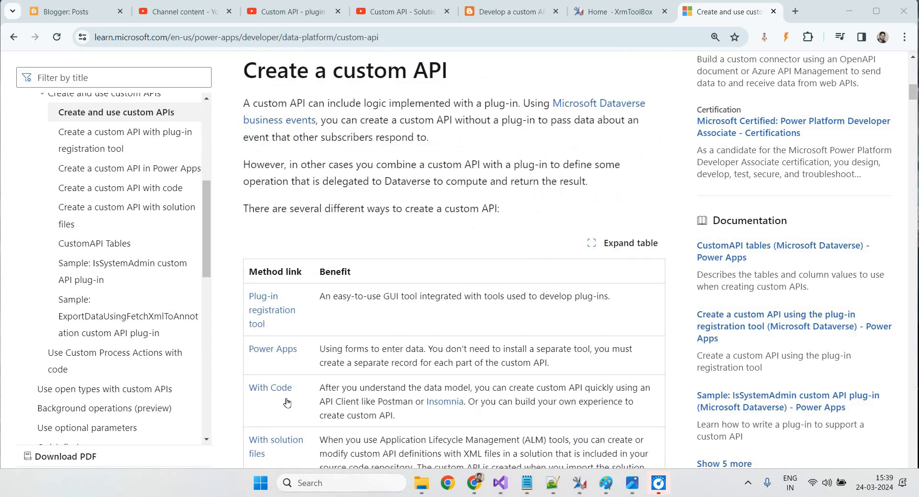
pyautogui.scroll(-20, 329, 411)
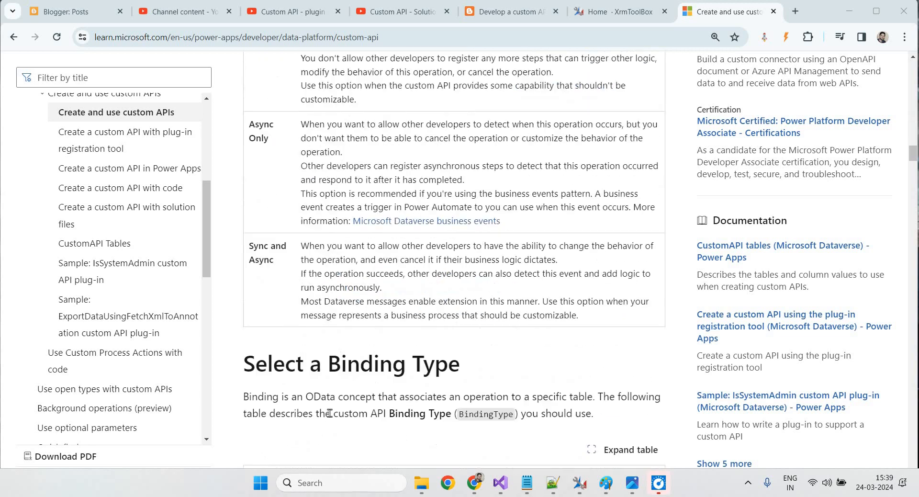
pyautogui.scroll(5, 329, 412)
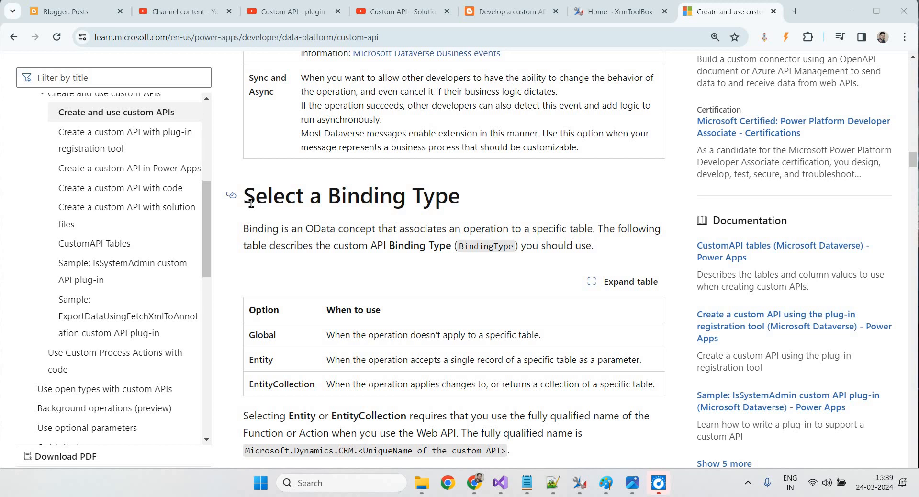
# Point out the Entity binding type row, then bring the New Custom API form window on screen
pyautogui.moveTo(254, 358); pyautogui.dragTo(284, 353)
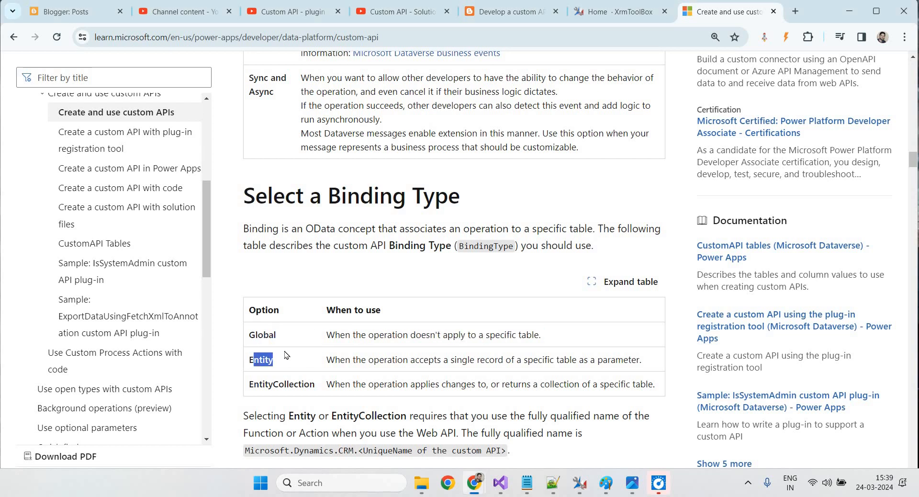
pyautogui.click(283, 353)
pyautogui.moveTo(485, 484)
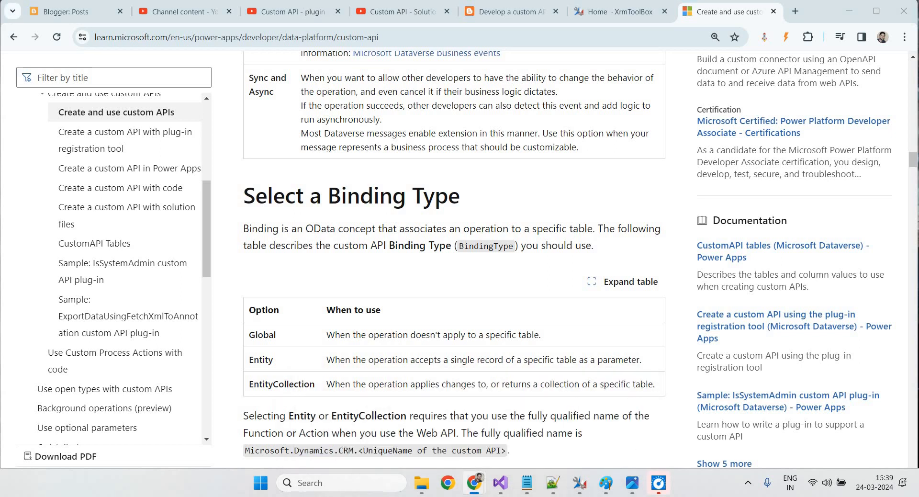
pyautogui.moveTo(0, 335); pyautogui.dragTo(807, 65)
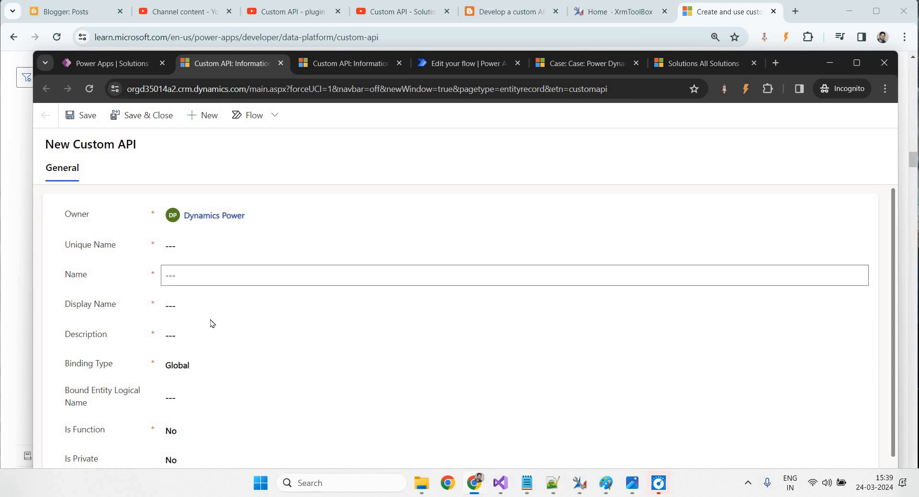
# View the Global, Entity and Entity Collection binding type choices, then bring the Notepad notes forward
pyautogui.click(245, 372)
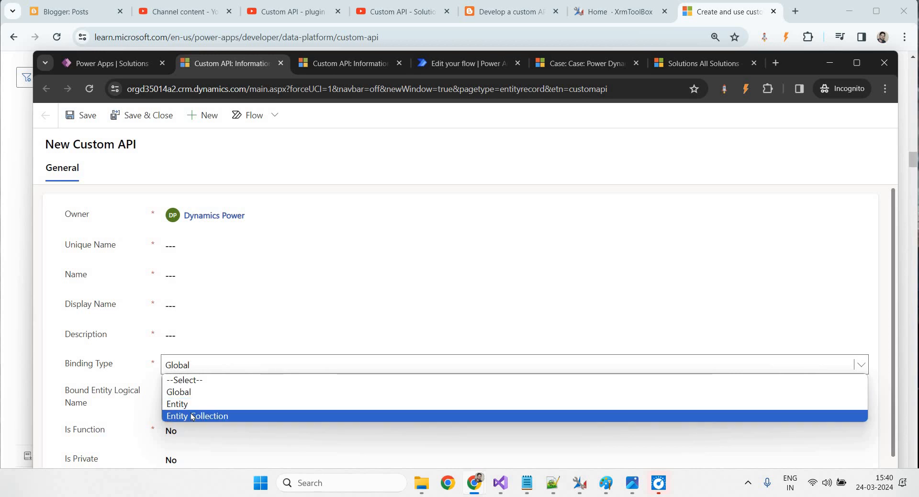
pyautogui.click(527, 482)
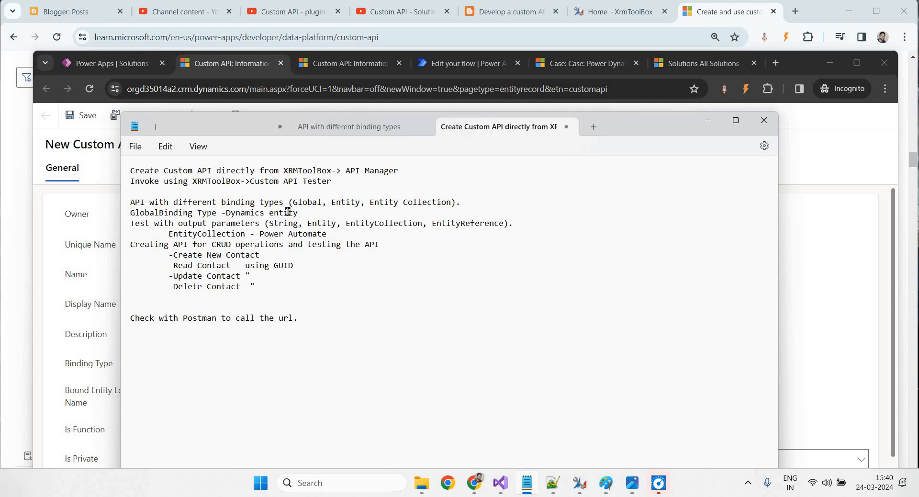
# Highlight the XRMToolBox API Manager and Custom API Tester notes
pyautogui.moveTo(279, 171); pyautogui.dragTo(397, 170)
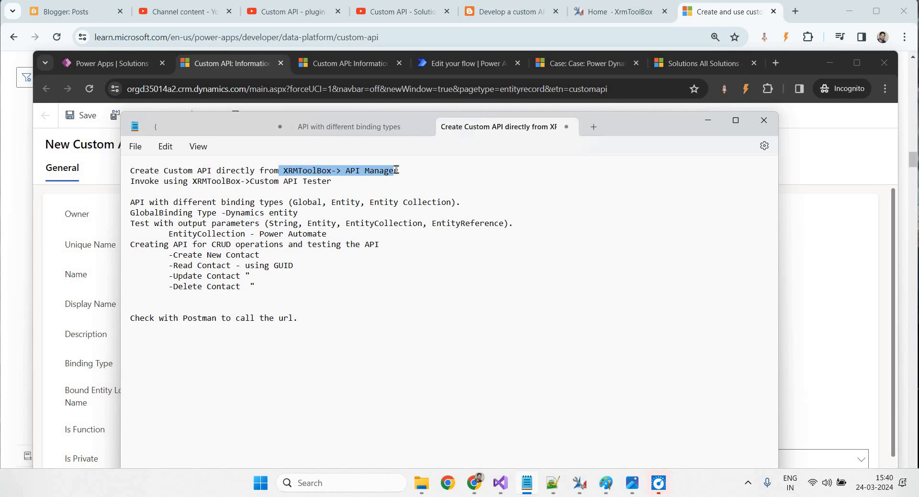
pyautogui.moveTo(343, 182); pyautogui.dragTo(252, 173)
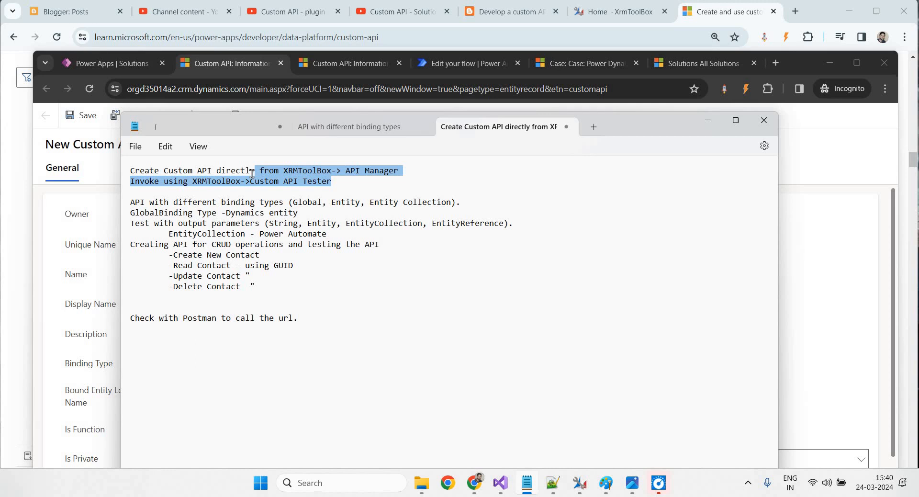
pyautogui.click(290, 193)
pyautogui.moveTo(331, 181); pyautogui.dragTo(244, 177)
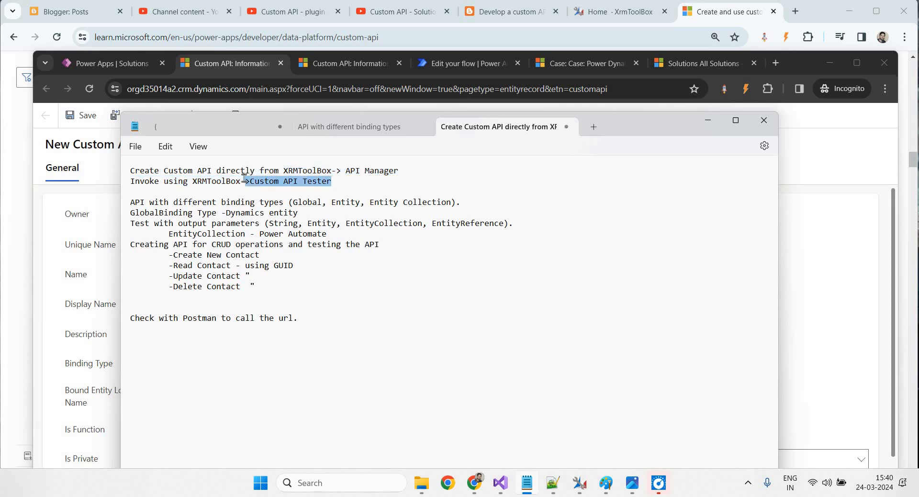
pyautogui.click(245, 180)
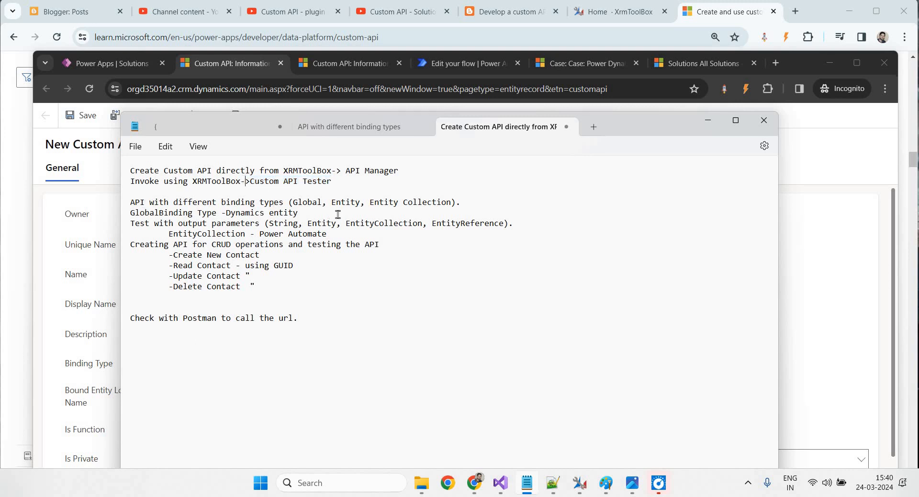
# Mark the Global binding note, then bring the CustomAPIExamples Visual Studio window into place
pyautogui.moveTo(293, 202); pyautogui.dragTo(324, 205)
pyautogui.click(500, 483)
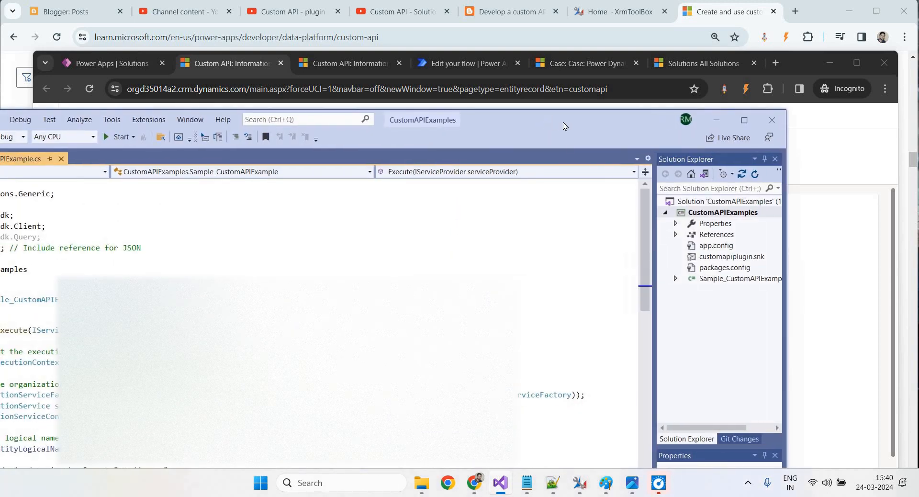
pyautogui.moveTo(563, 125); pyautogui.dragTo(643, 119)
# Maximize the DynamixPower Visual Studio window and select the "incident" entity name on line 24 of CustomAPIExample.cs
pyautogui.click(832, 115)
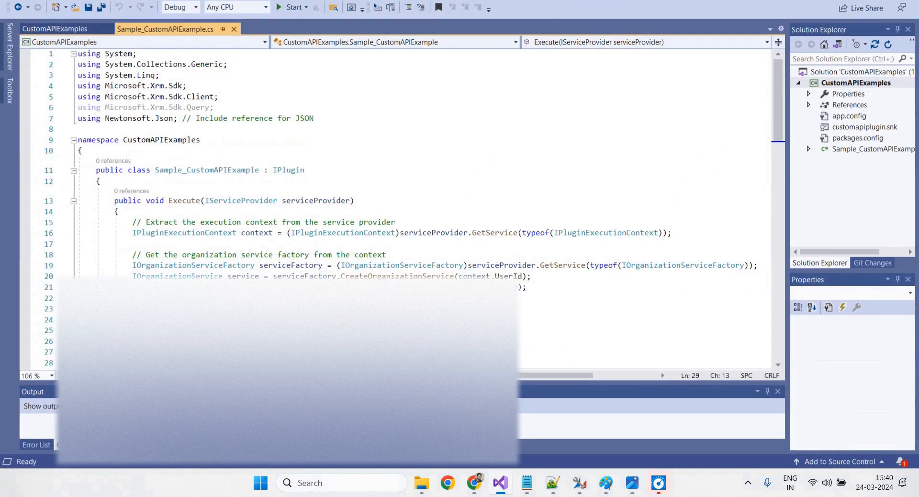
pyautogui.scroll(-2, 290, 272)
pyautogui.scroll(2, 296, 238)
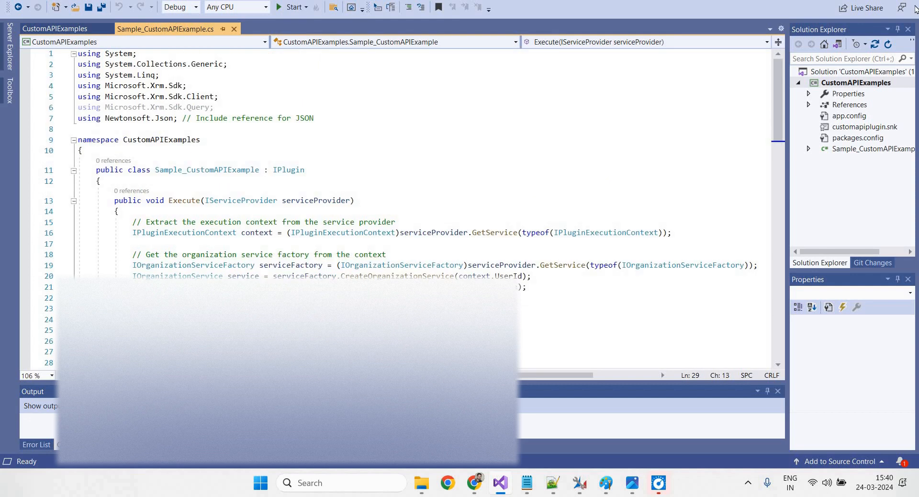
pyautogui.hotkey('alt', 'Tab')
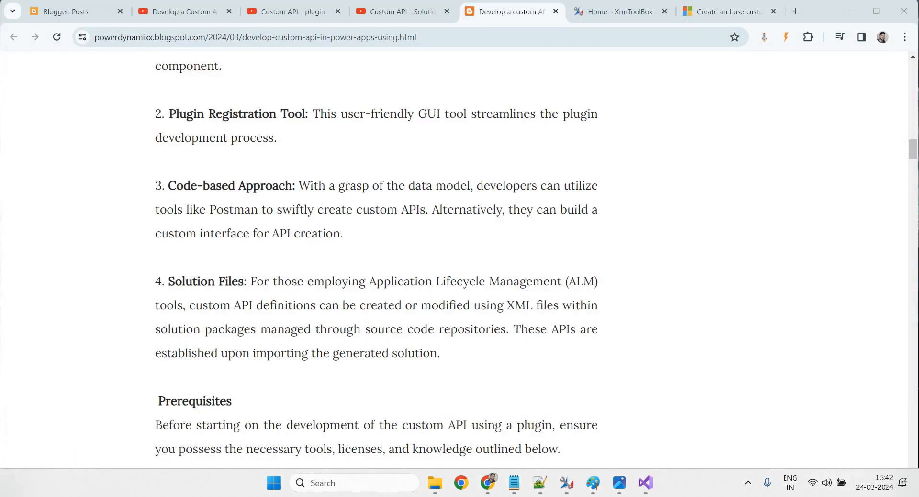
pyautogui.moveTo(0, 229); pyautogui.dragTo(615, 32)
pyautogui.click(866, 30)
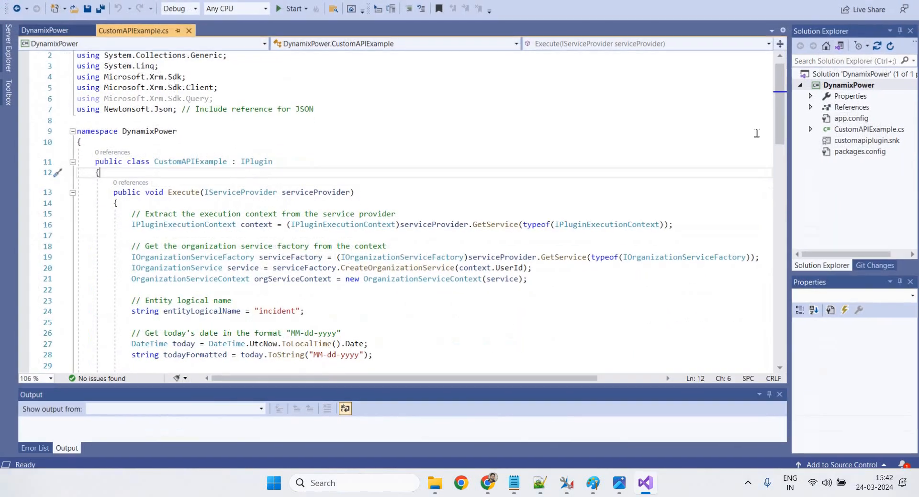
pyautogui.scroll(1, 228, 215)
pyautogui.scroll(-2, 212, 210)
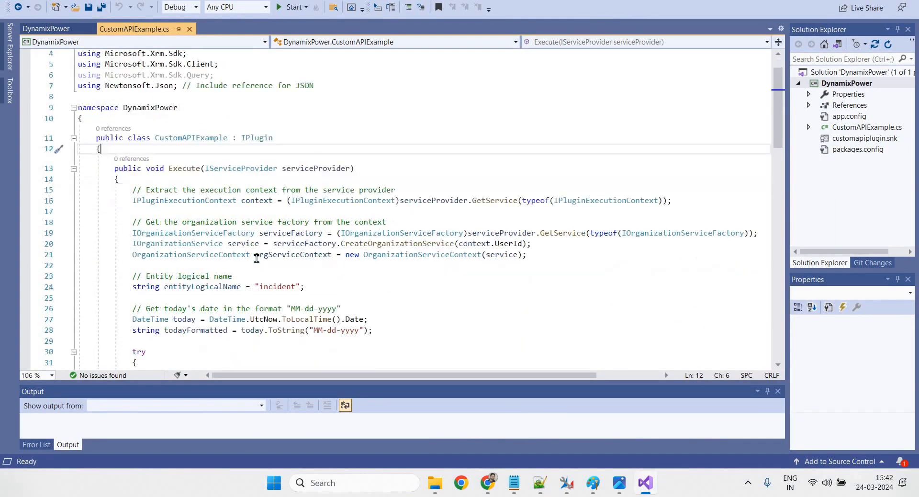
pyautogui.click(265, 252)
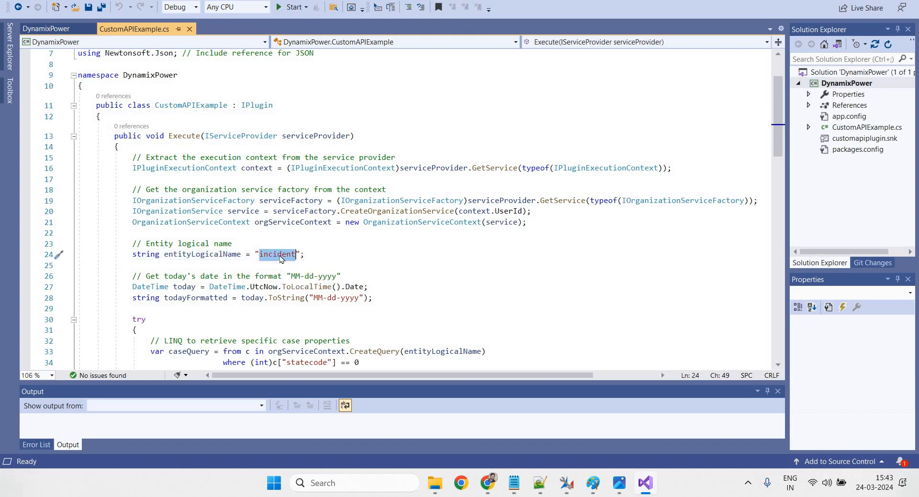
pyautogui.tripleClick(280, 255)
pyautogui.click(280, 255)
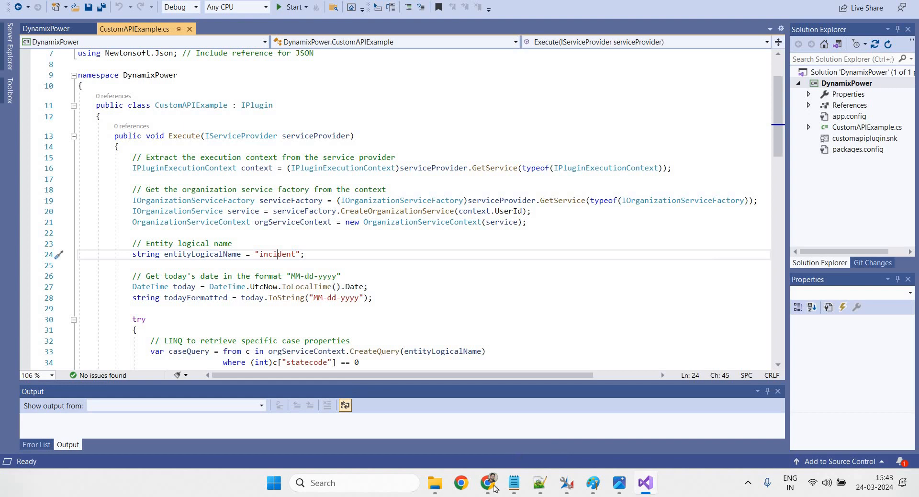
pyautogui.moveTo(488, 482)
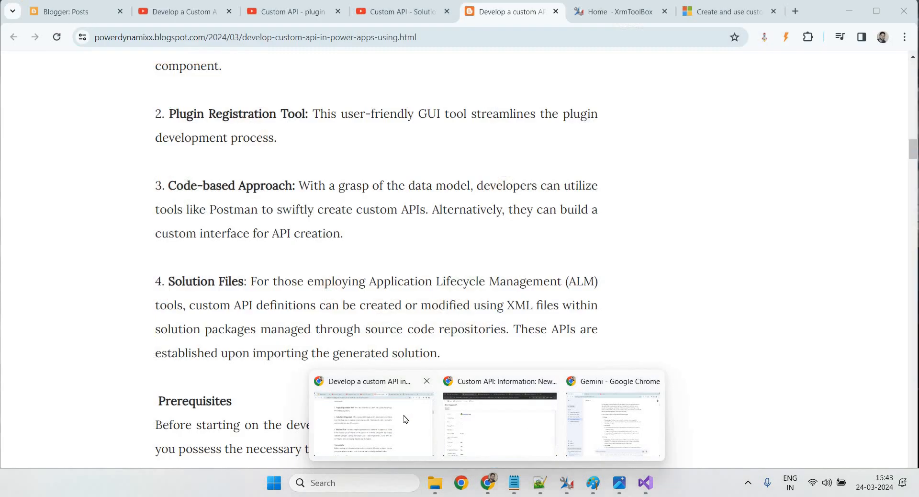
# Glance at the tutorial video, then highlight the Global, Entity, Entity Collection line in the notes
pyautogui.click(404, 418)
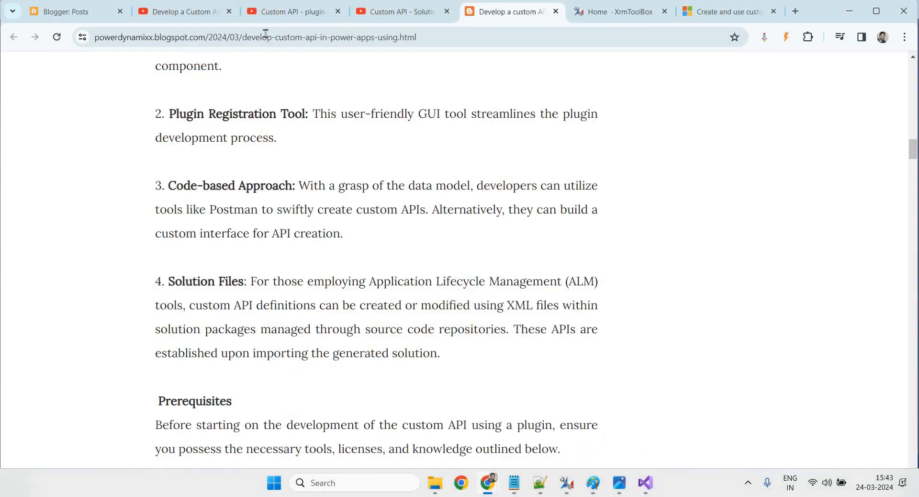
pyautogui.click(182, 18)
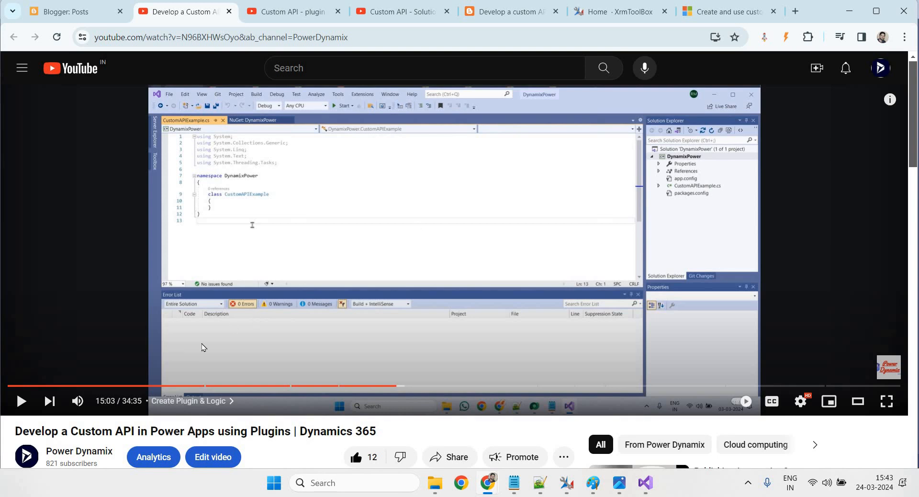
pyautogui.moveTo(615, 492)
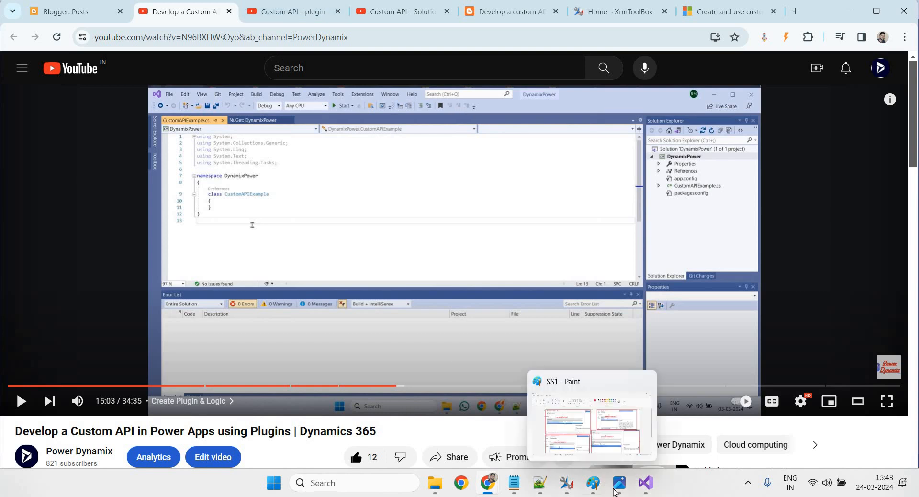
pyautogui.click(515, 485)
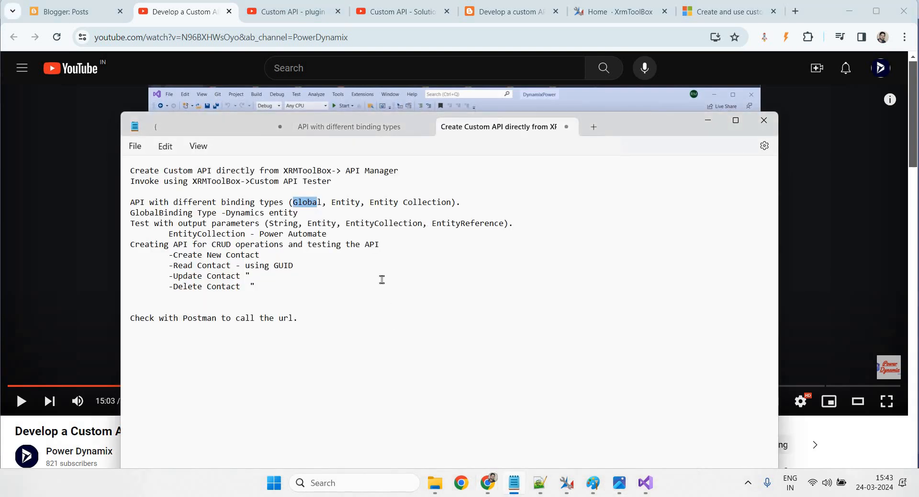
pyautogui.tripleClick(353, 203)
pyautogui.click(354, 203)
pyautogui.moveTo(289, 203); pyautogui.dragTo(460, 203)
pyautogui.click(439, 211)
# Open the Power Dynamix channel from the video and show its Videos list
pyautogui.click(188, 11)
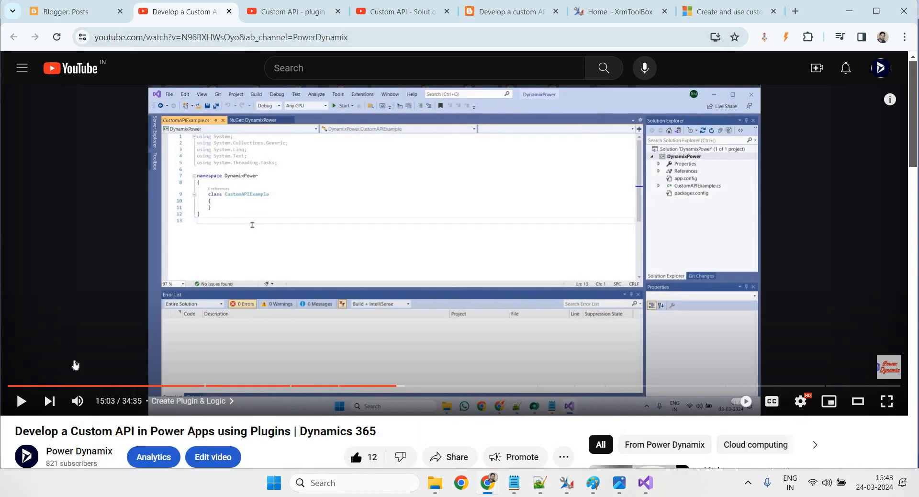
pyautogui.scroll(-2, 30, 350)
pyautogui.click(30, 349)
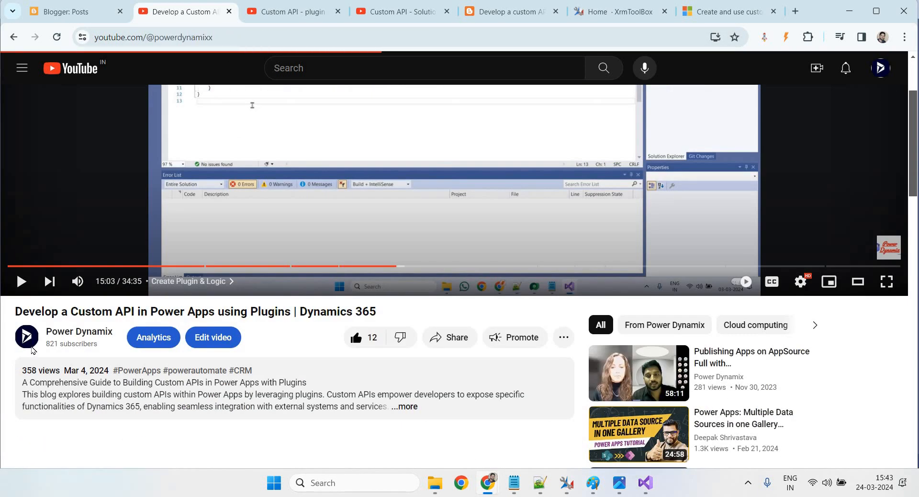
pyautogui.scroll(-3, 378, 320)
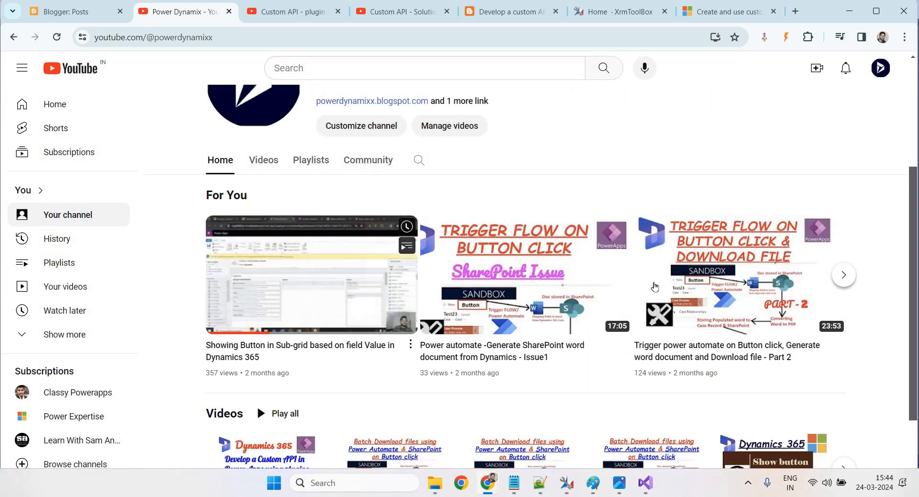
pyautogui.scroll(-1, 328, 314)
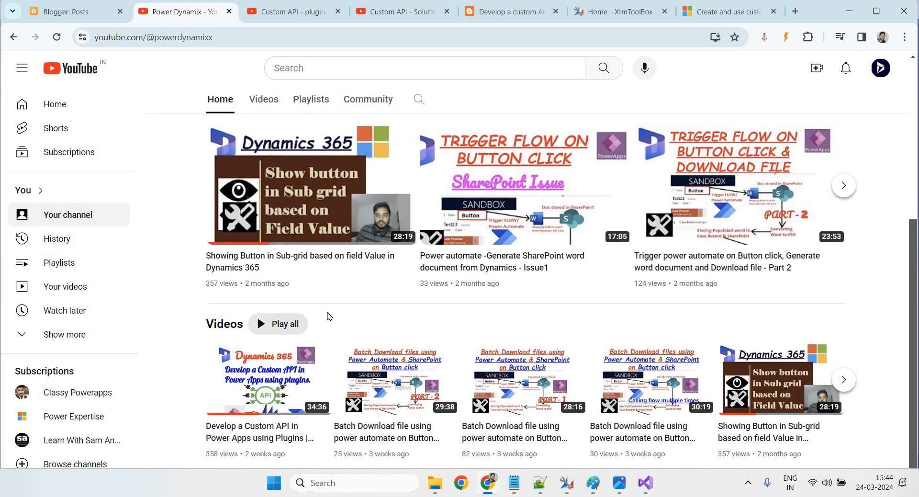
pyautogui.scroll(3, 276, 255)
pyautogui.click(263, 310)
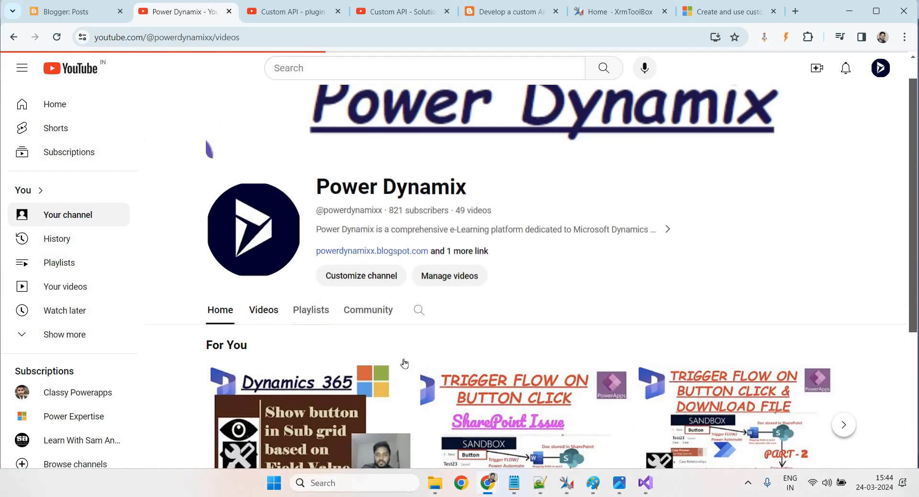
pyautogui.scroll(-2, 421, 303)
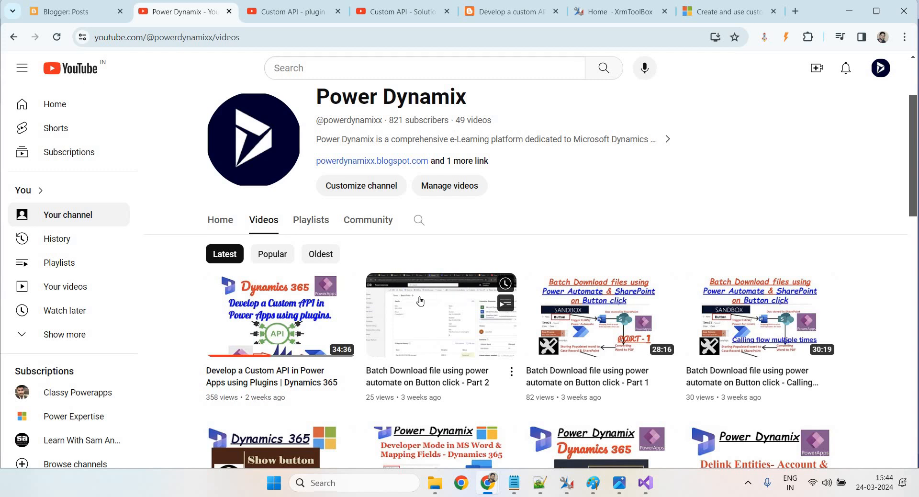
# Scroll the 'Develop a custom API' post to the plugin's LINQ code snapshot and download links
pyautogui.click(481, 13)
pyautogui.scroll(15, 433, 192)
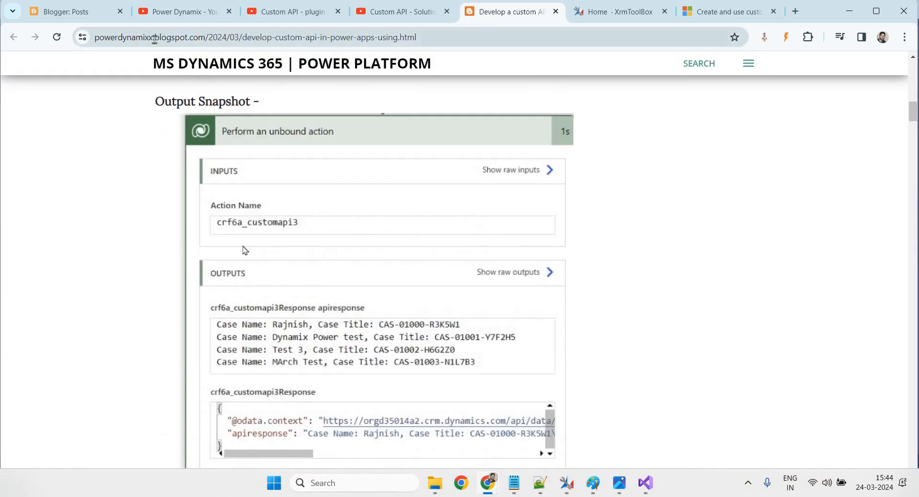
pyautogui.scroll(-20, 414, 262)
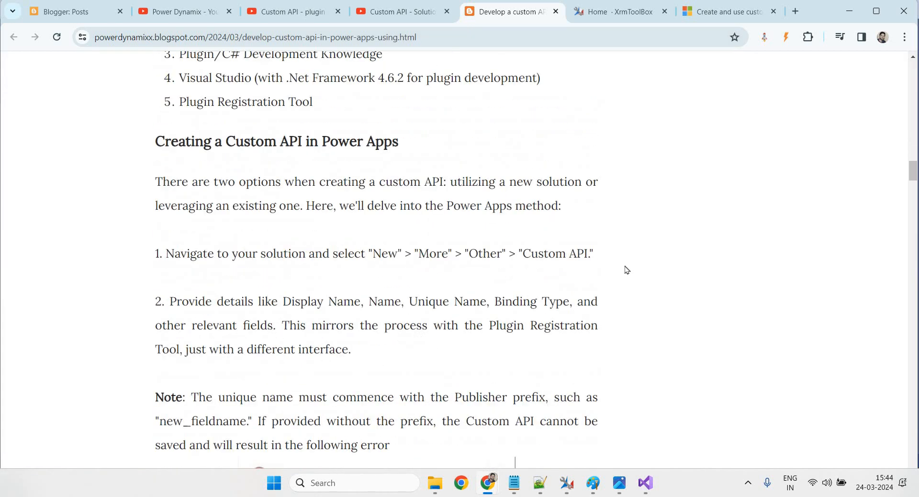
pyautogui.scroll(15, 626, 270)
pyautogui.scroll(-20, 627, 270)
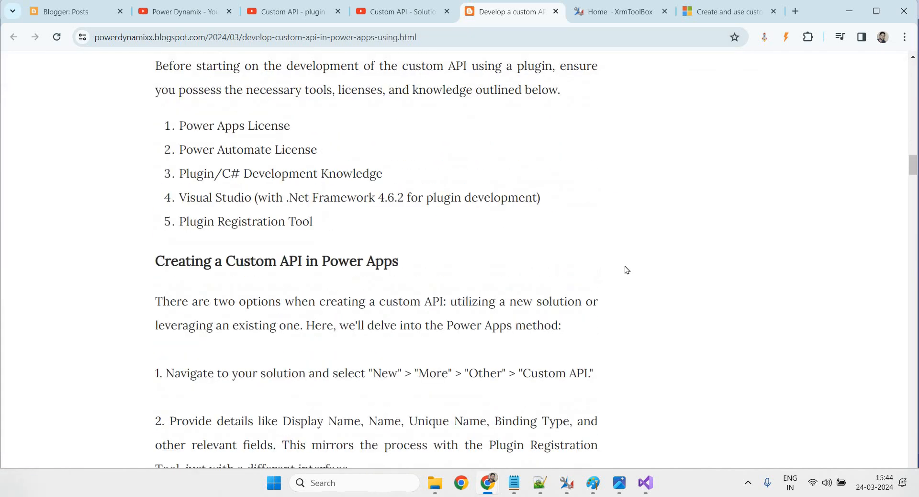
pyautogui.scroll(-20, 626, 269)
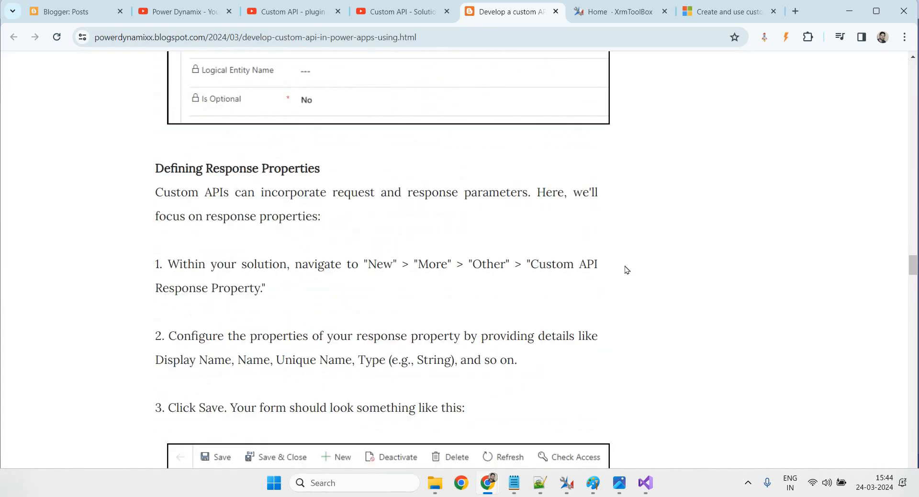
pyautogui.scroll(-20, 627, 269)
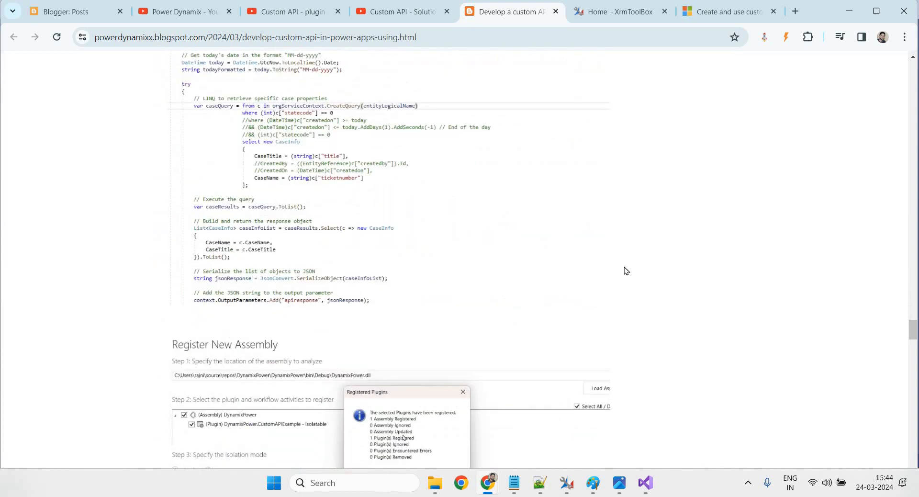
pyautogui.scroll(4, 626, 269)
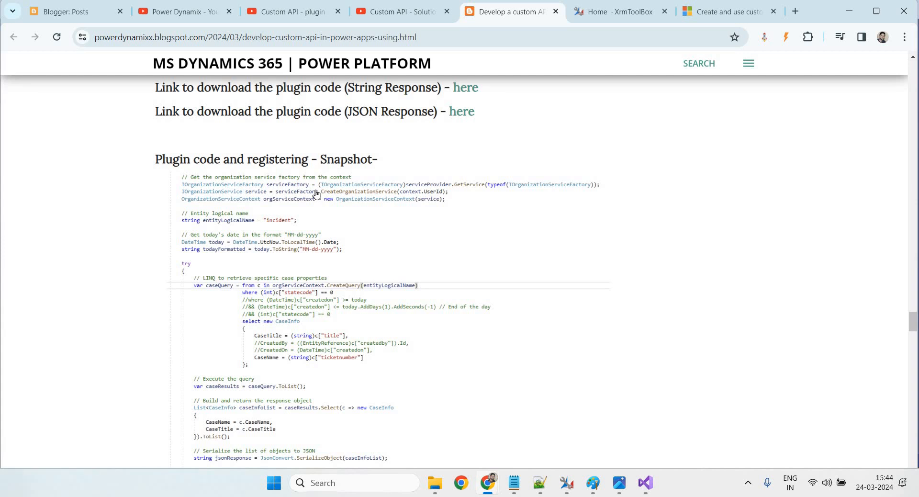
# Insert a blank line below the 'API with different binding types' line in the notes
pyautogui.click(513, 482)
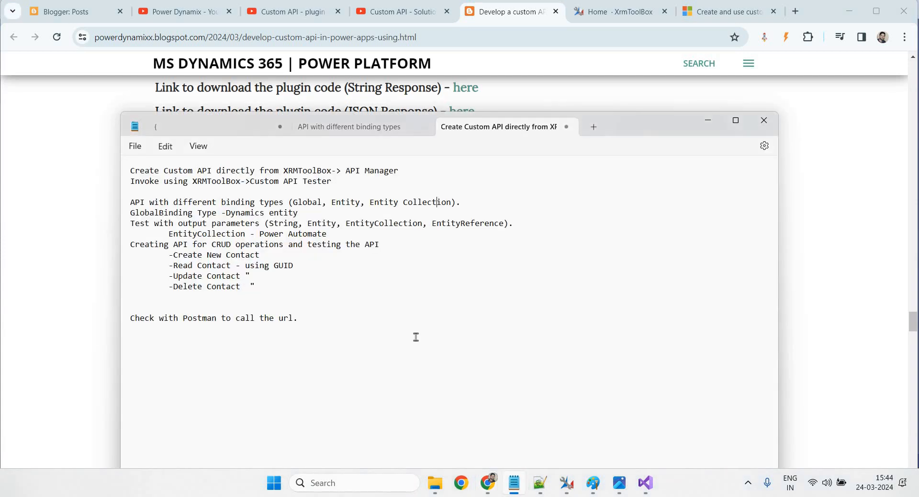
pyautogui.click(408, 325)
pyautogui.click(479, 203)
pyautogui.press('Return')
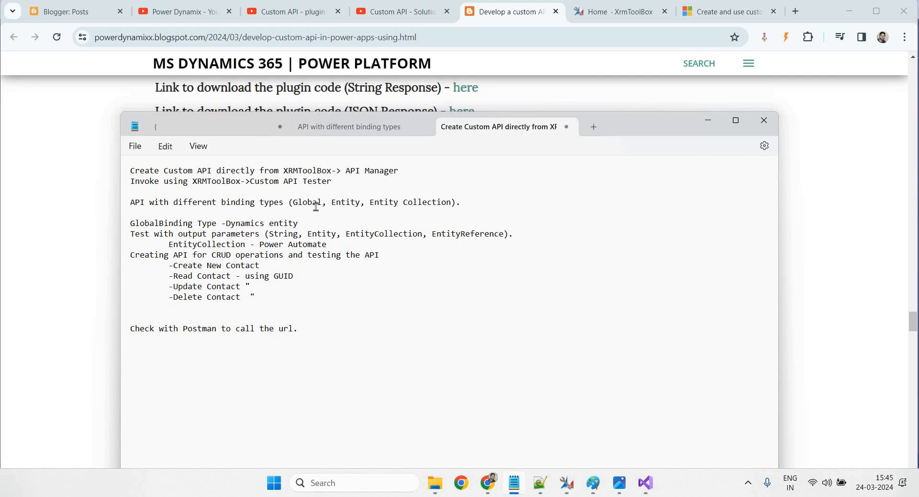
# Highlight the Entity and Collection binding types and the contact CRUD operations list
pyautogui.doubleClick(358, 205)
pyautogui.click(363, 228)
pyautogui.doubleClick(348, 204)
pyautogui.click(364, 225)
pyautogui.doubleClick(406, 203)
pyautogui.click(406, 203)
pyautogui.moveTo(255, 297); pyautogui.dragTo(129, 256)
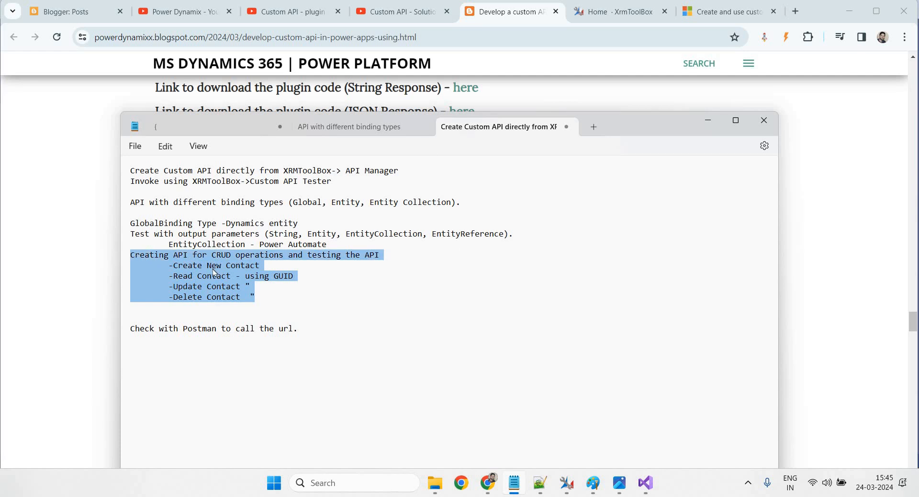
pyautogui.click(392, 354)
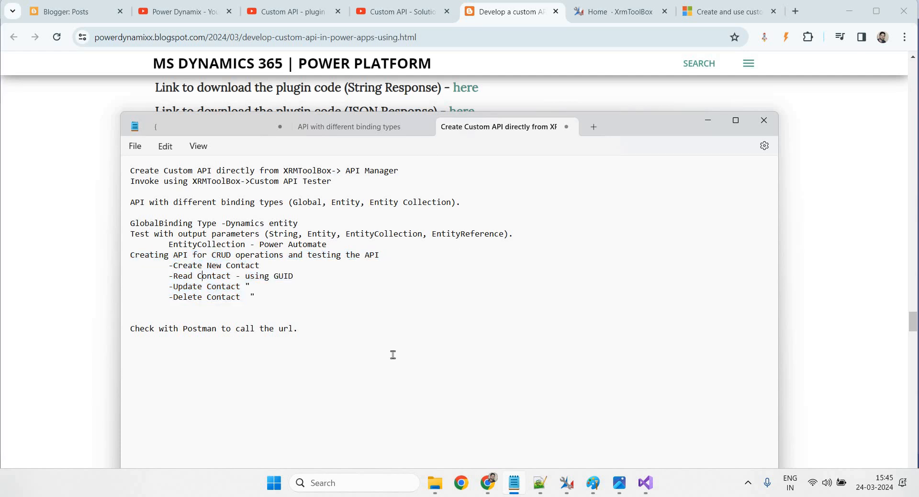
pyautogui.click(619, 483)
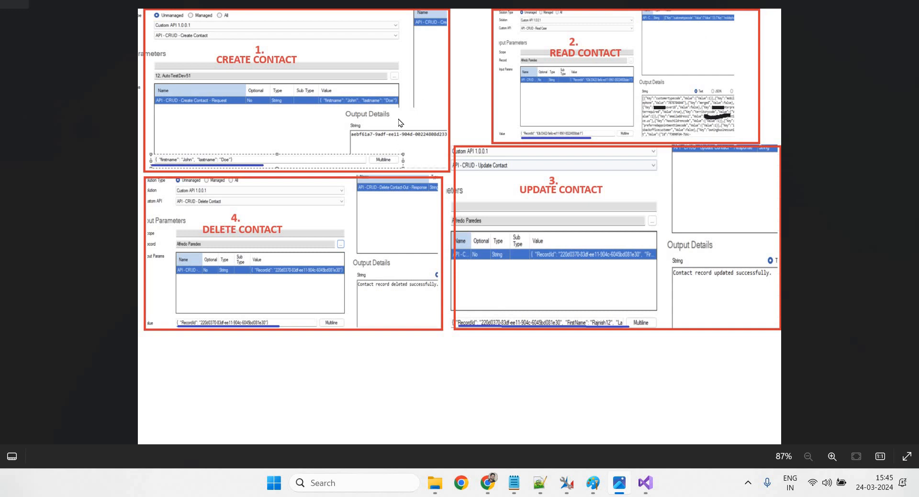
pyautogui.scroll(3, 399, 123)
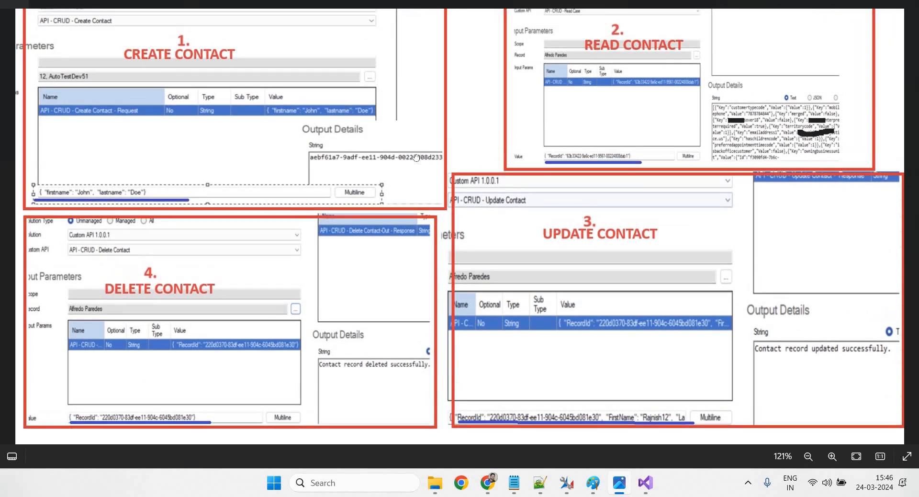
pyautogui.moveTo(416, 157); pyautogui.dragTo(417, 165)
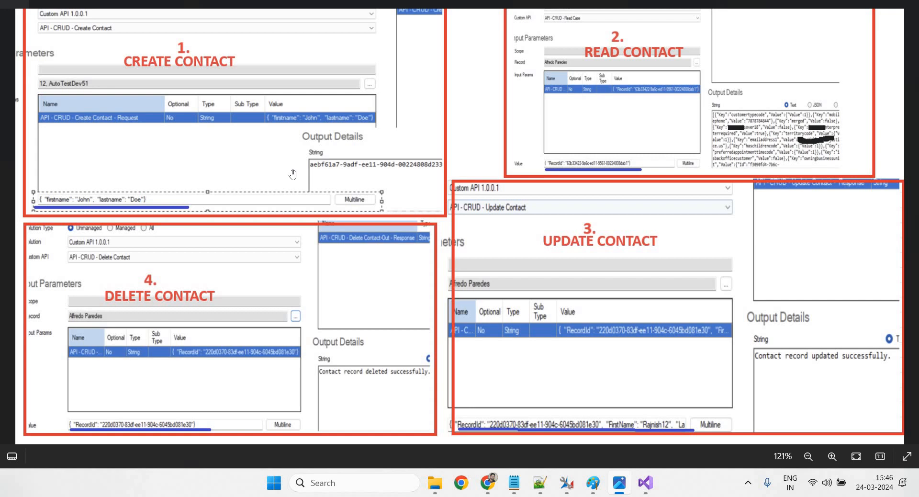
pyautogui.click(850, 4)
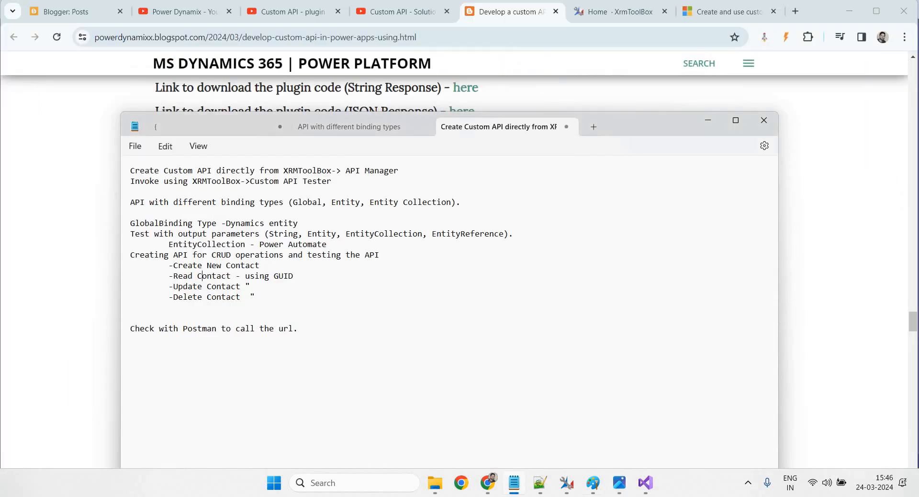
pyautogui.click(168, 245)
pyautogui.moveTo(243, 247); pyautogui.dragTo(273, 247)
pyautogui.moveTo(338, 246); pyautogui.dragTo(167, 244)
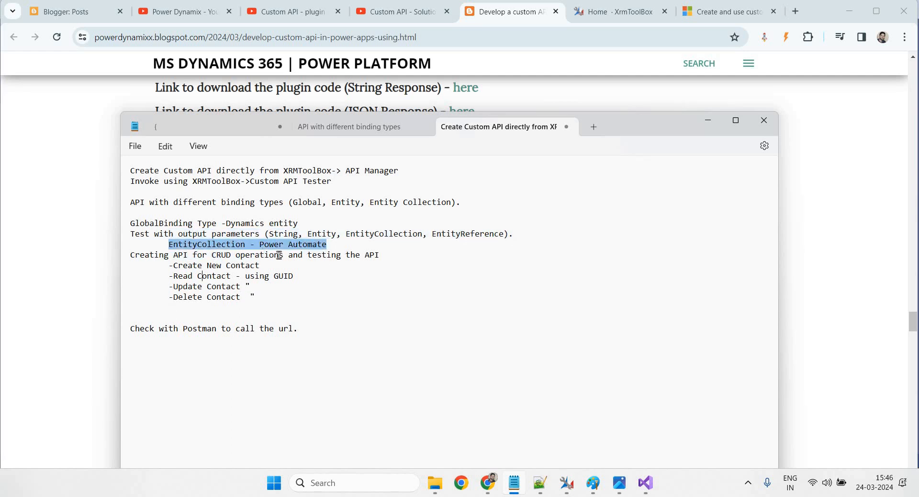
pyautogui.click(297, 328)
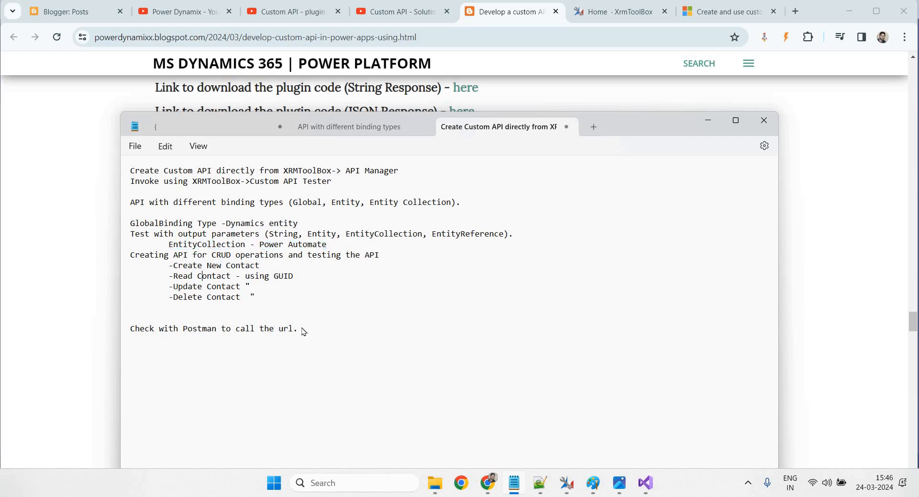
pyautogui.moveTo(303, 330); pyautogui.dragTo(132, 332)
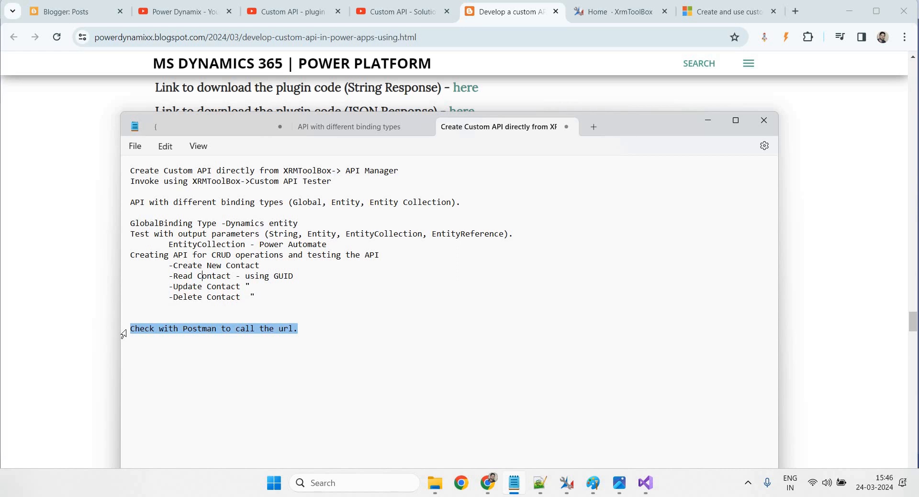
pyautogui.moveTo(331, 182); pyautogui.dragTo(124, 175)
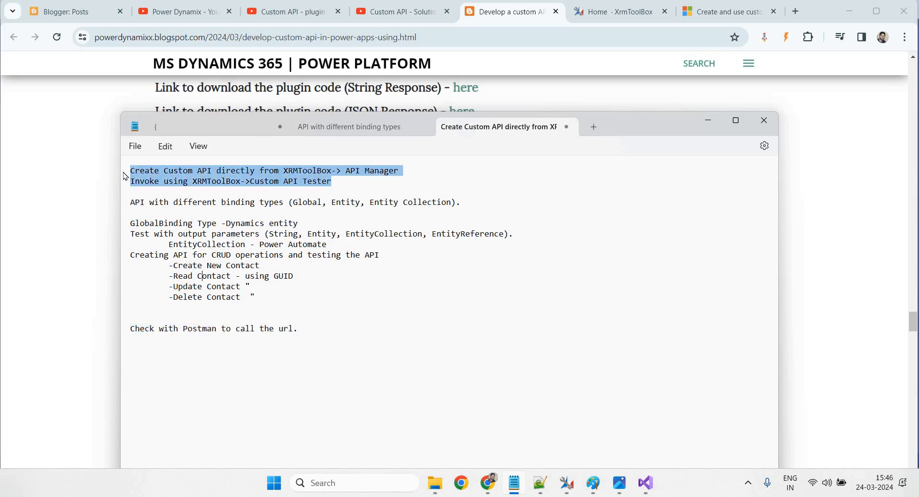
pyautogui.moveTo(477, 201); pyautogui.dragTo(125, 202)
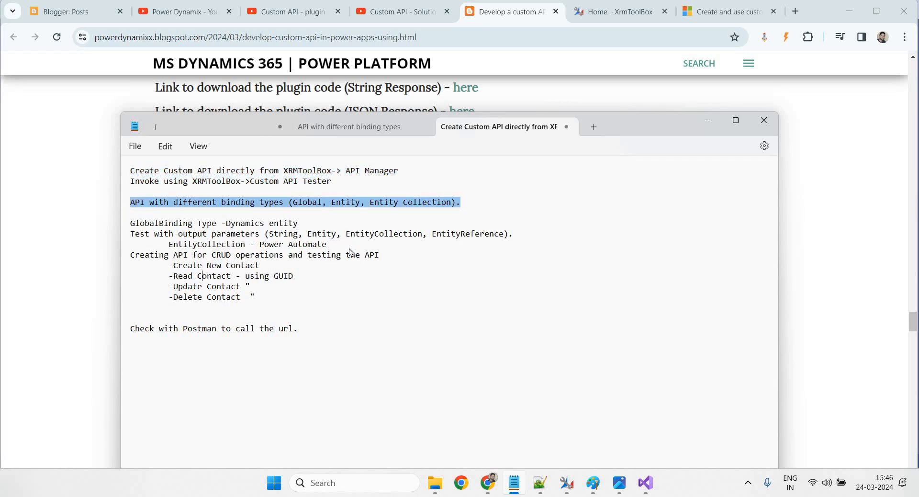
pyautogui.moveTo(330, 246); pyautogui.dragTo(120, 226)
pyautogui.click(401, 282)
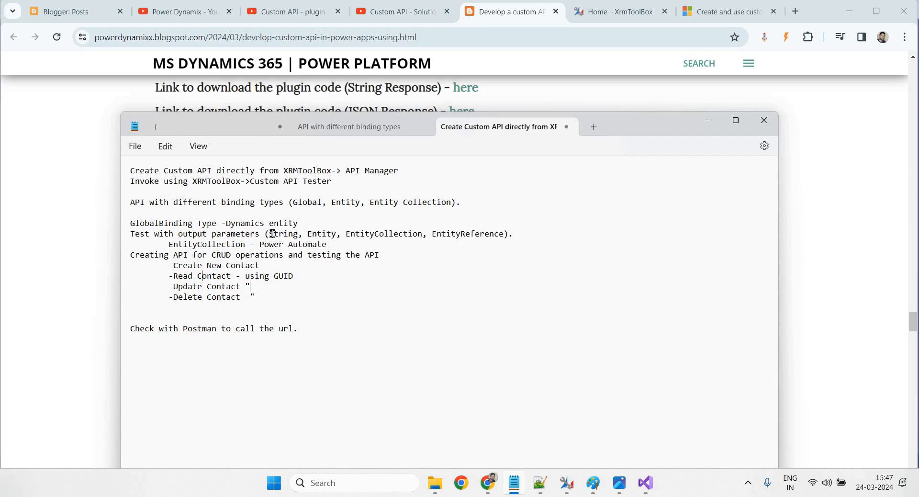
pyautogui.moveTo(271, 233); pyautogui.dragTo(440, 236)
pyautogui.click(440, 234)
pyautogui.moveTo(269, 236); pyautogui.dragTo(388, 236)
pyautogui.moveTo(492, 220); pyautogui.dragTo(525, 238)
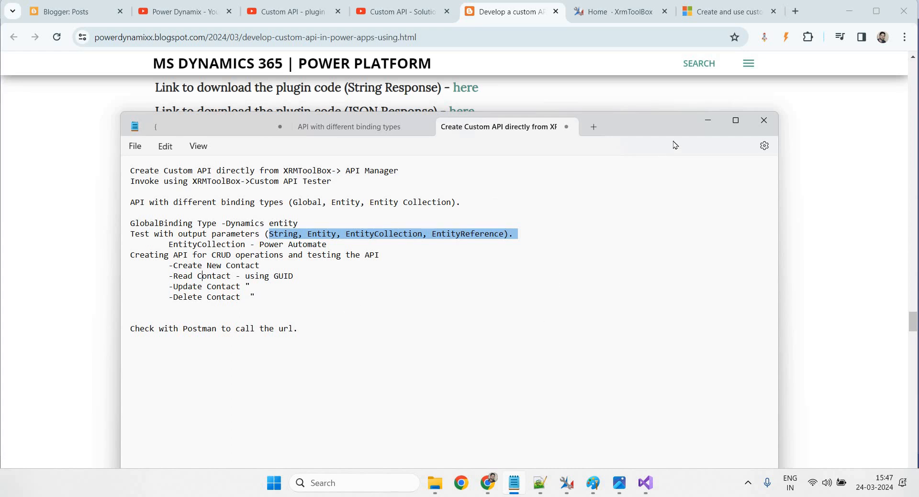
pyautogui.click(446, 302)
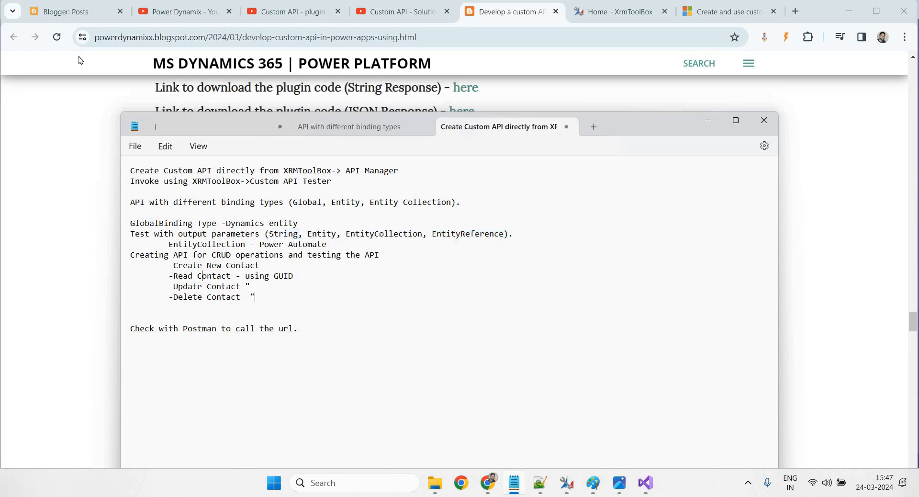
pyautogui.click(77, 11)
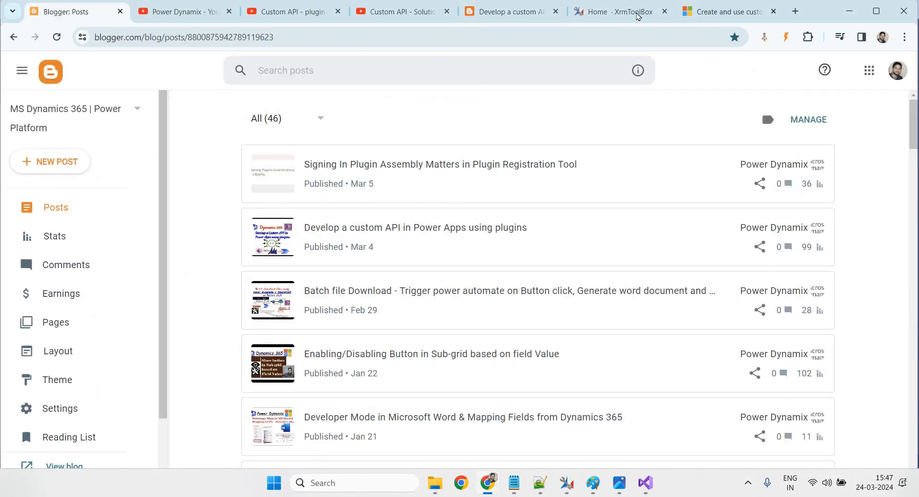
# View the Signing In Plugin Assembly post, then open the custom API post from the Posts list
pyautogui.click(792, 172)
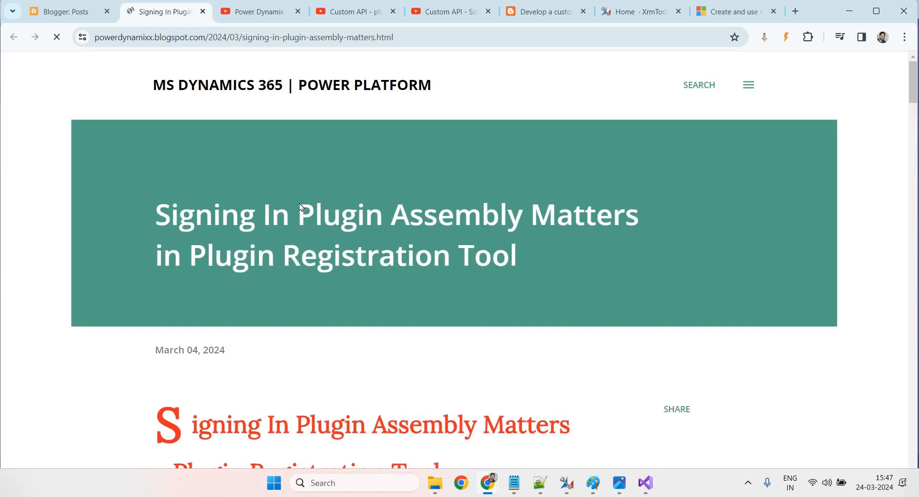
pyautogui.scroll(-6, 463, 311)
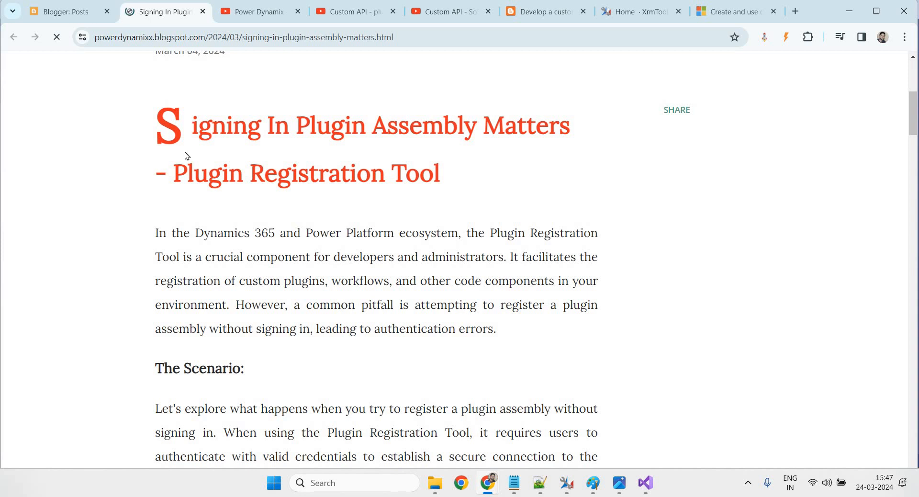
pyautogui.click(65, 11)
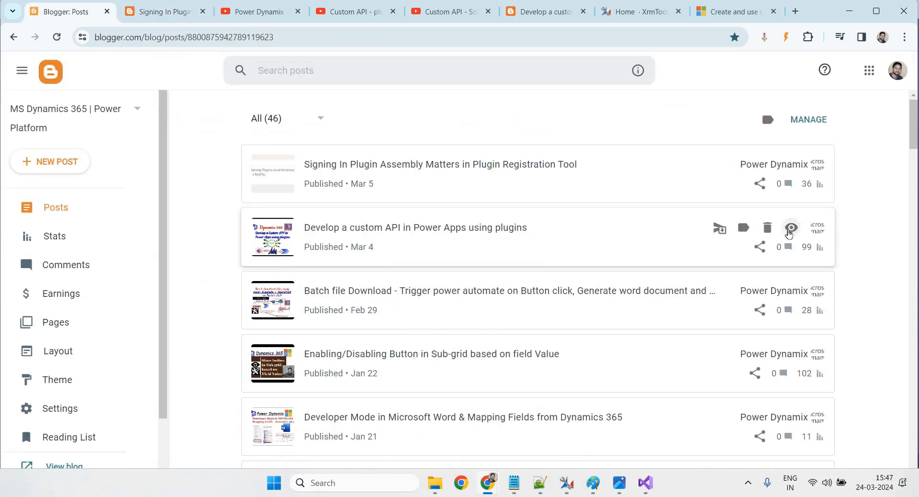
pyautogui.click(790, 228)
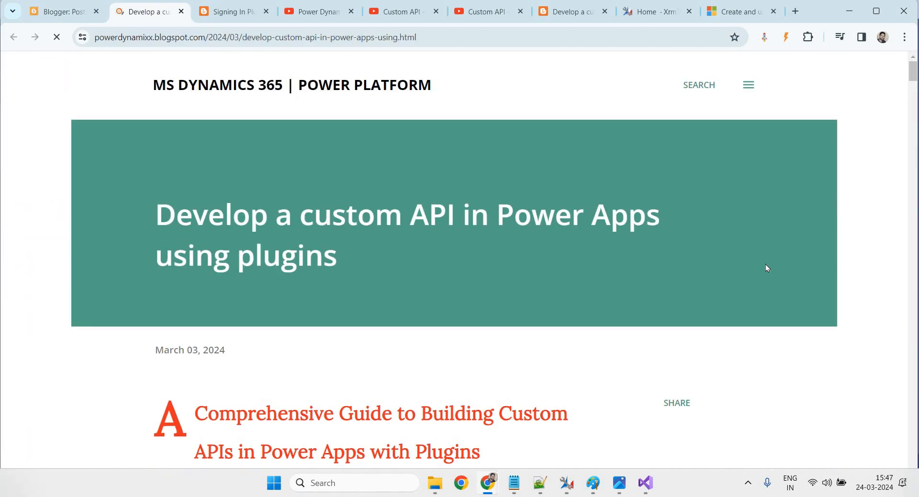
# Highlight each Prerequisite: Power Automate, Power Apps licences, Plugin/C# Development, Plugin Registration Tool
pyautogui.scroll(-7, 727, 287)
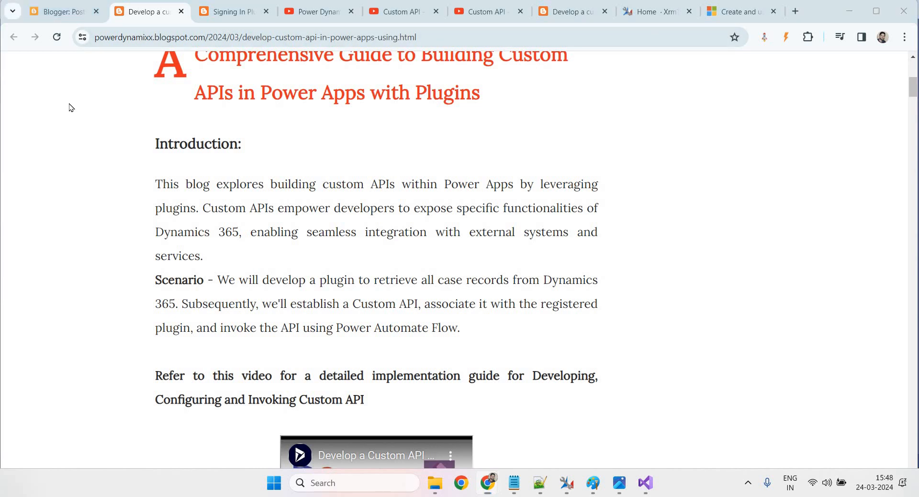
pyautogui.scroll(-20, 376, 289)
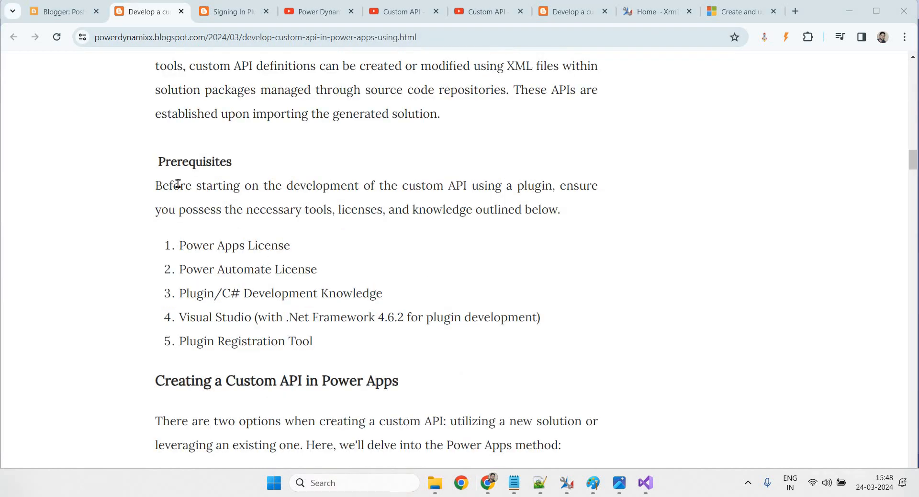
pyautogui.moveTo(157, 165); pyautogui.dragTo(177, 275)
pyautogui.click(320, 296)
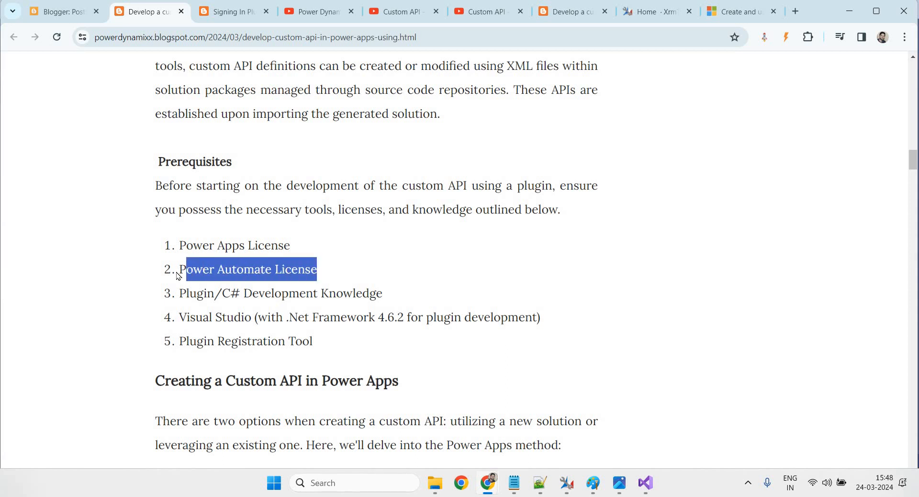
pyautogui.click(231, 282)
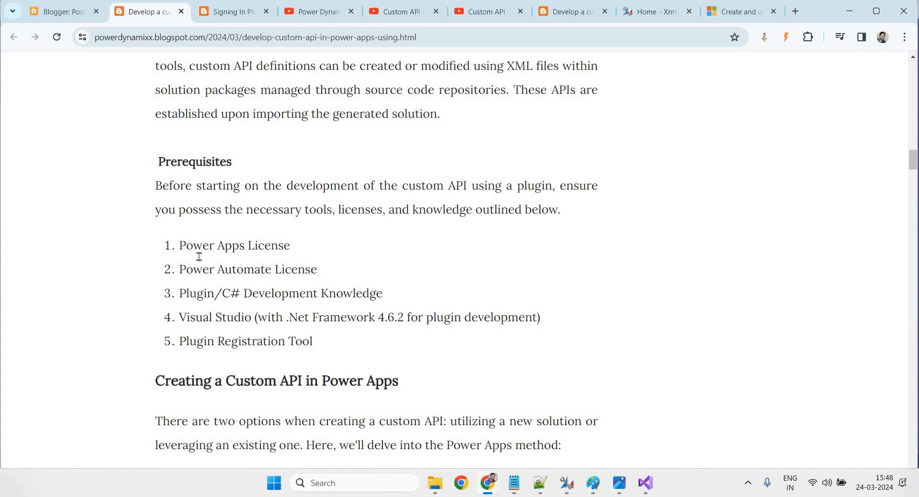
pyautogui.moveTo(178, 247); pyautogui.dragTo(316, 244)
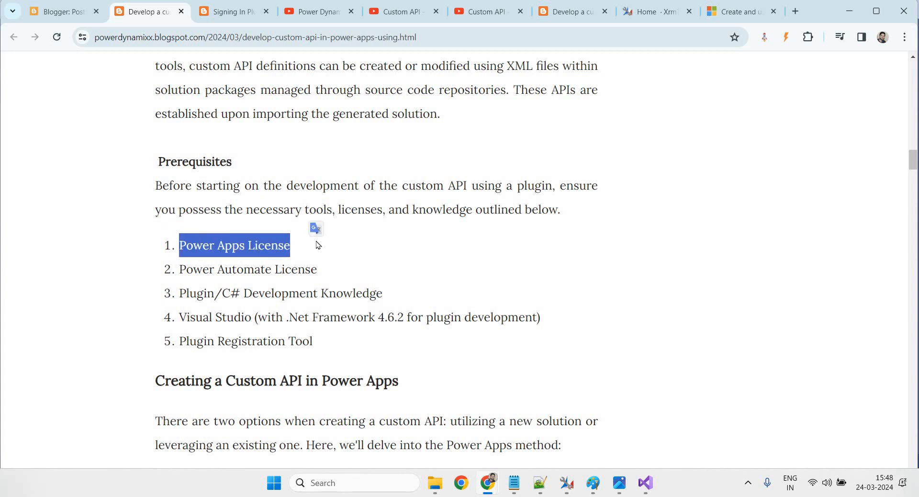
pyautogui.moveTo(187, 291); pyautogui.dragTo(324, 293)
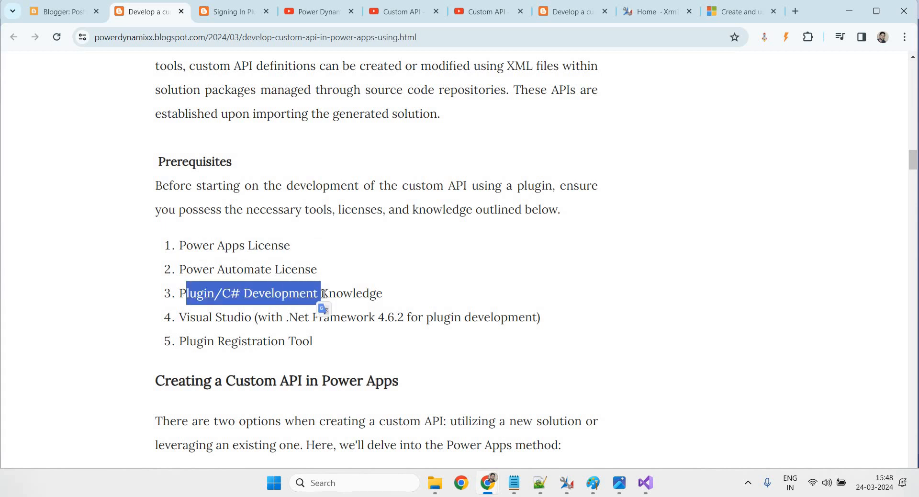
pyautogui.doubleClick(289, 341)
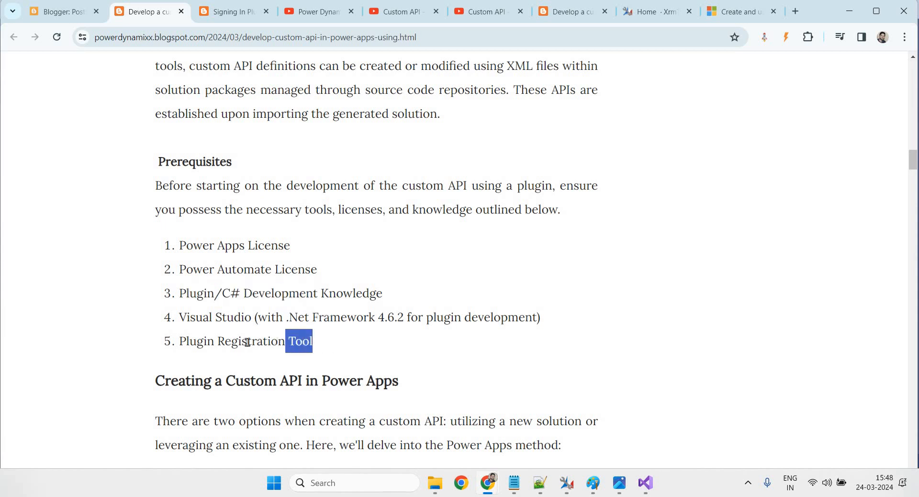
pyautogui.moveTo(247, 342); pyautogui.dragTo(247, 341)
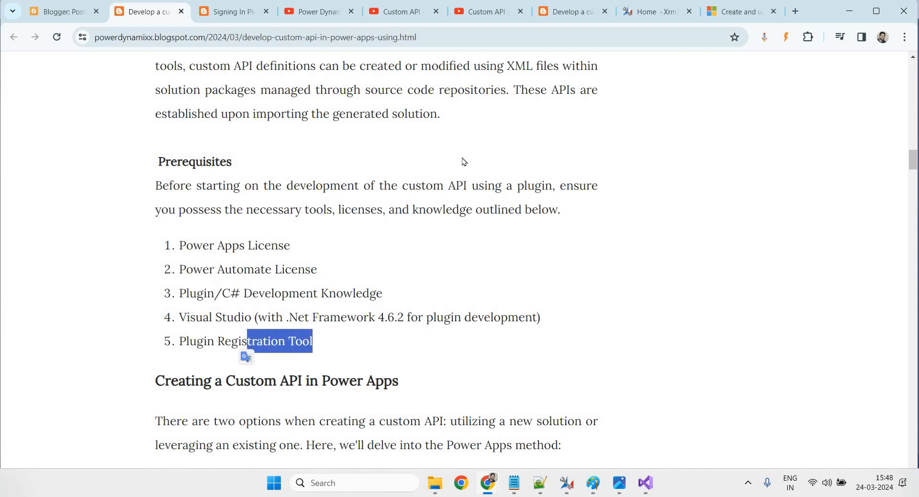
# Switch to the XrmToolBox homepage and open the Custom API codes and XrmToolbox folders
pyautogui.click(649, 12)
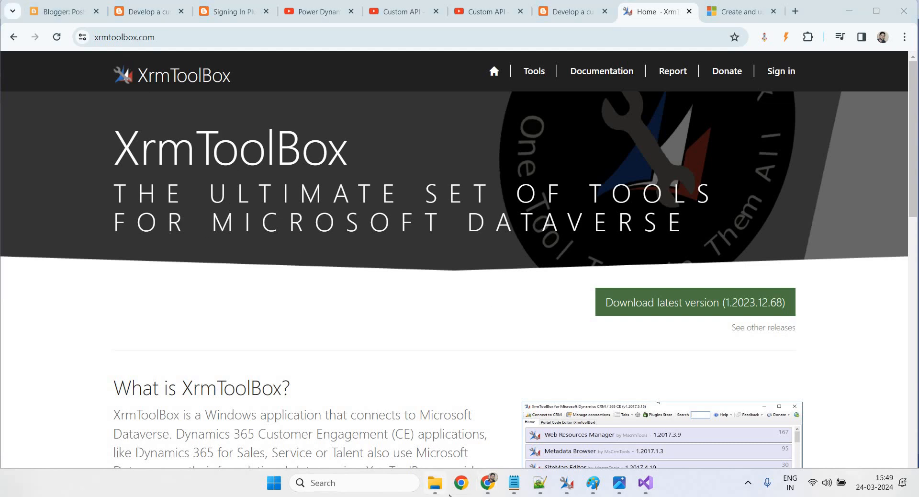
pyautogui.click(436, 483)
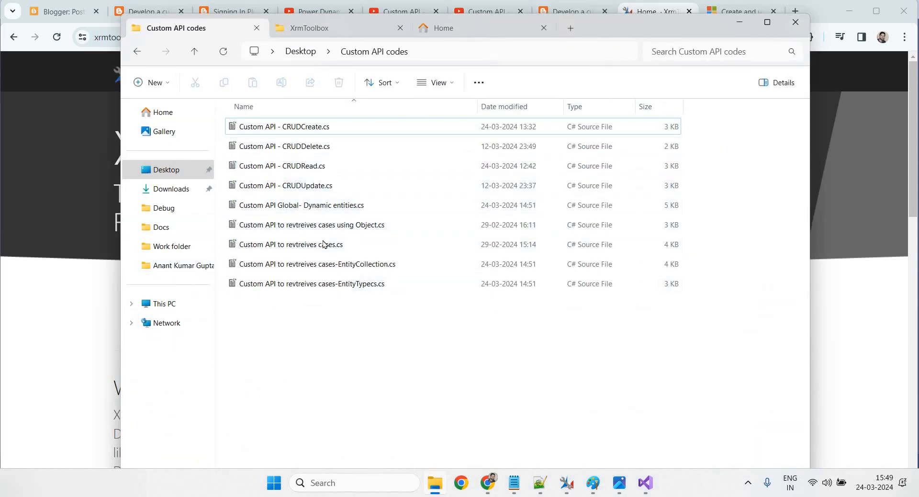
pyautogui.click(314, 31)
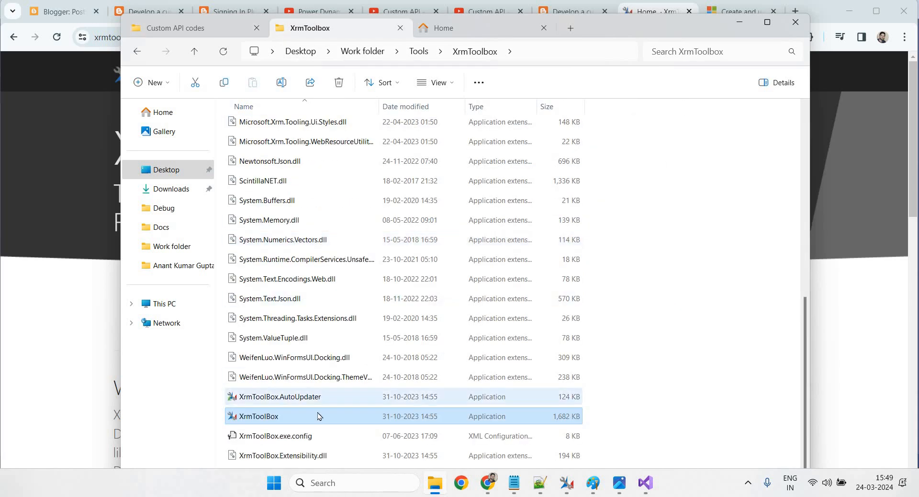
# Launch XrmToolBox.exe and move its Welcome window fully into view
pyautogui.doubleClick(318, 423)
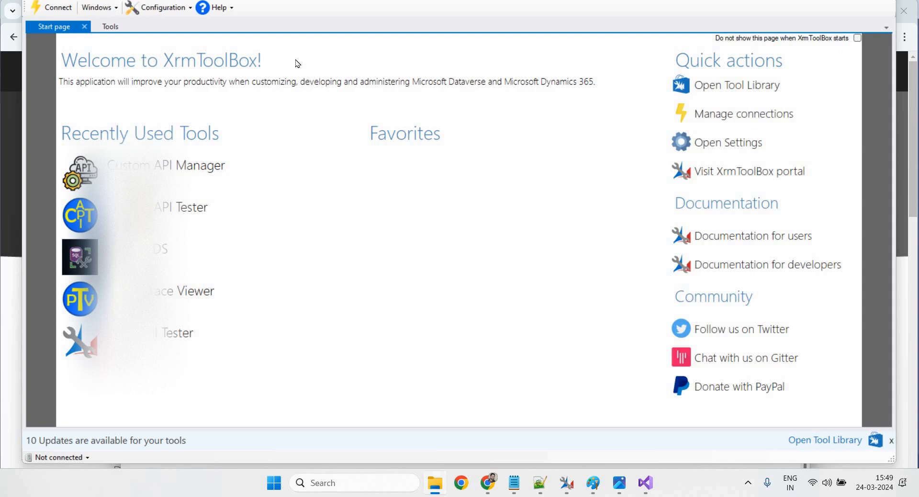
pyautogui.moveTo(461, 0); pyautogui.dragTo(475, 14)
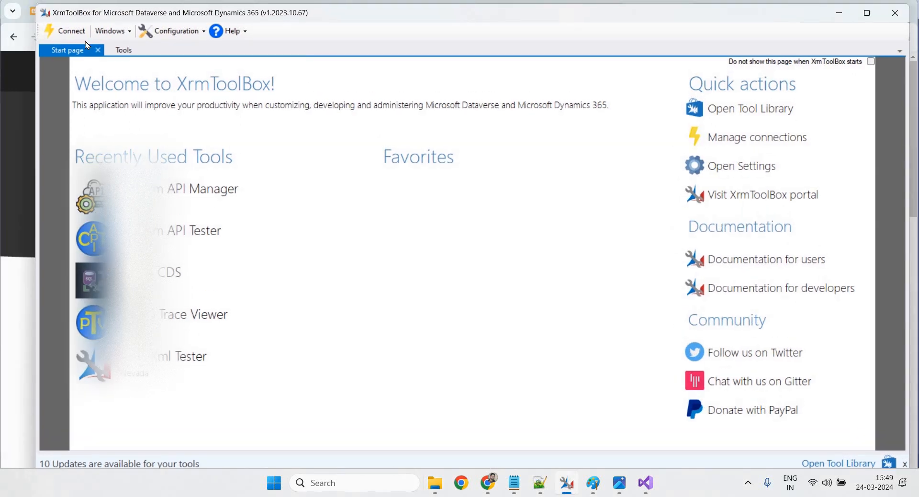
# Start a new Microsoft Login Control connection set to Office 365, showing advanced fields and the organization list
pyautogui.click(69, 32)
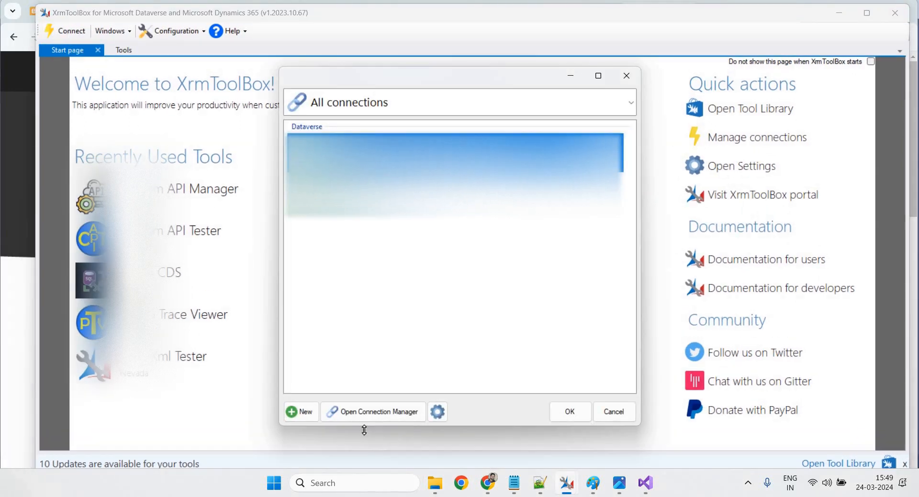
pyautogui.click(299, 413)
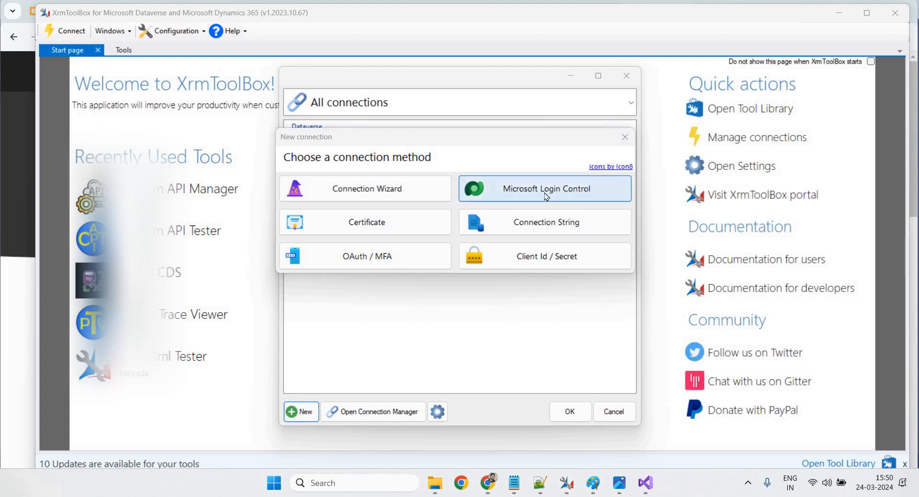
pyautogui.click(547, 194)
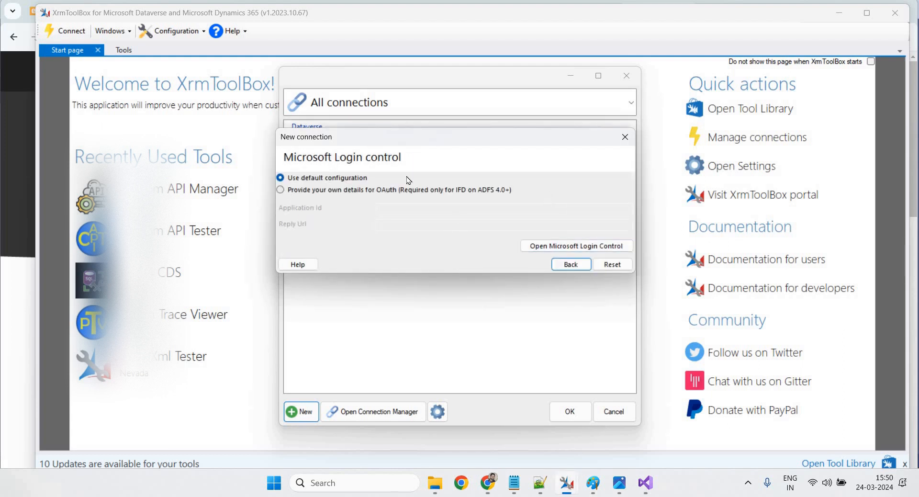
pyautogui.click(586, 245)
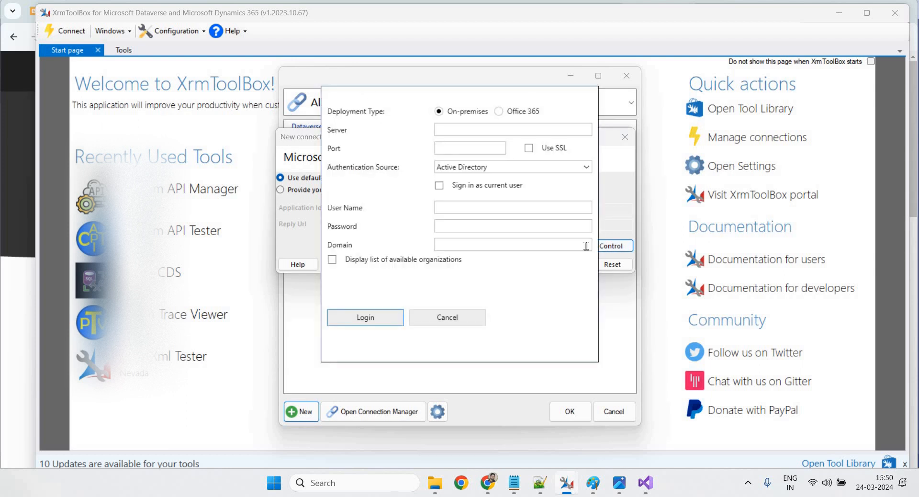
pyautogui.click(500, 113)
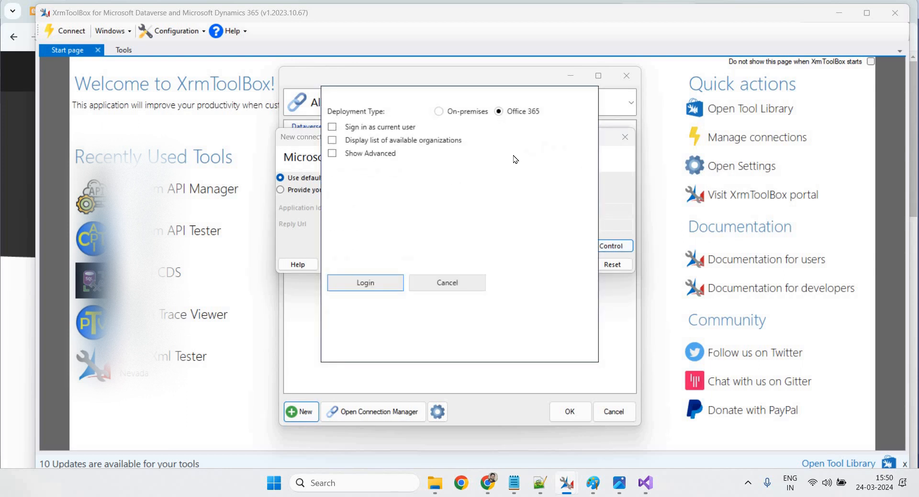
pyautogui.click(332, 152)
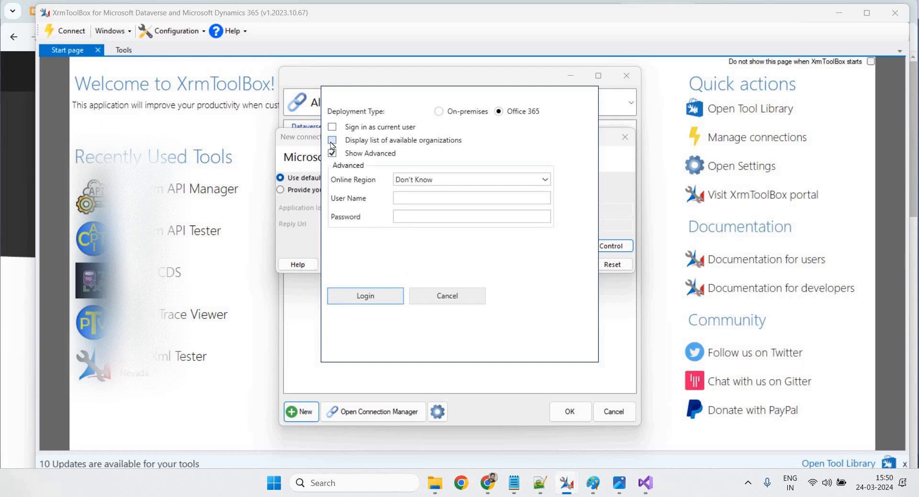
pyautogui.click(332, 142)
# Paste the account's user name and password and log in
pyautogui.click(441, 199)
pyautogui.hotkey('ctrl', 'v')
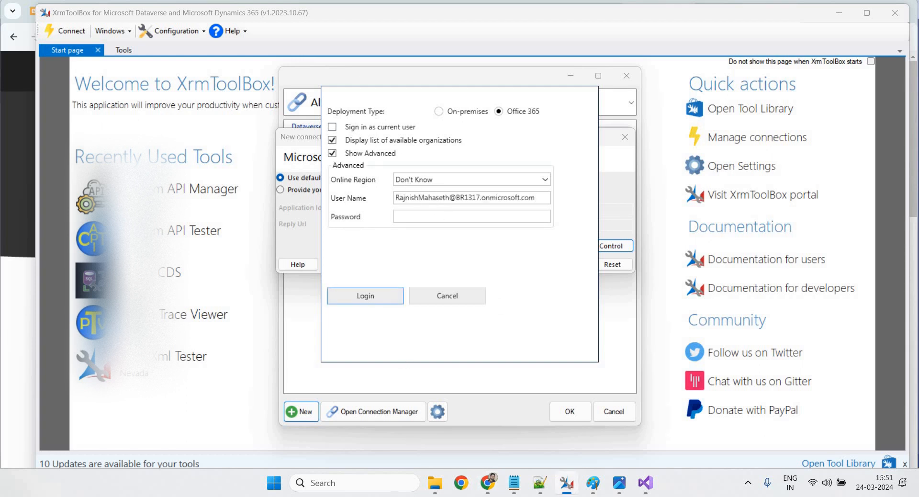
pyautogui.click(438, 215)
pyautogui.hotkey('ctrl', 'v')
pyautogui.click(379, 296)
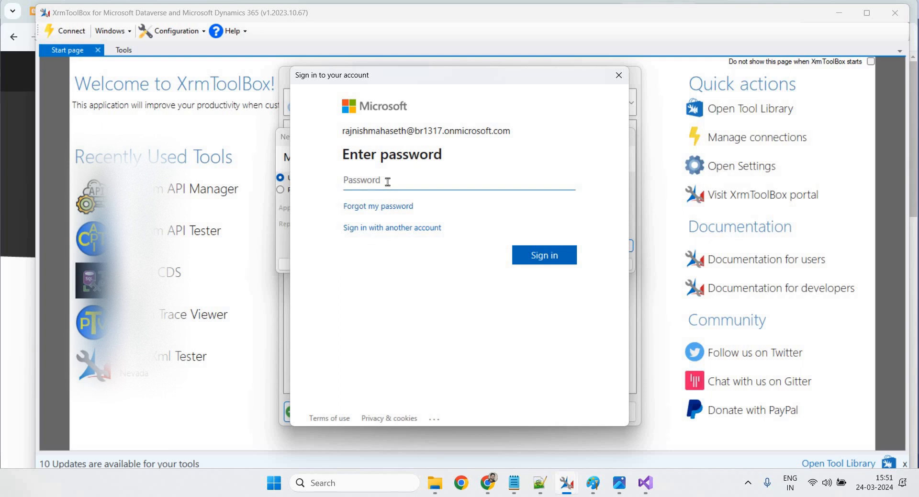
# Sign in with the account password, choose only the Sales Trial environment, and log in
pyautogui.hotkey('ctrl', 'v')
pyautogui.click(554, 263)
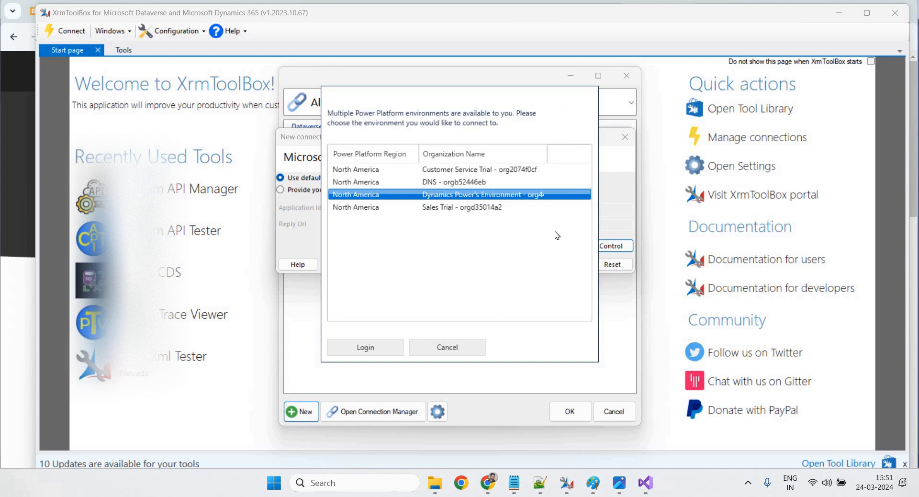
pyautogui.click(430, 243)
pyautogui.click(361, 208)
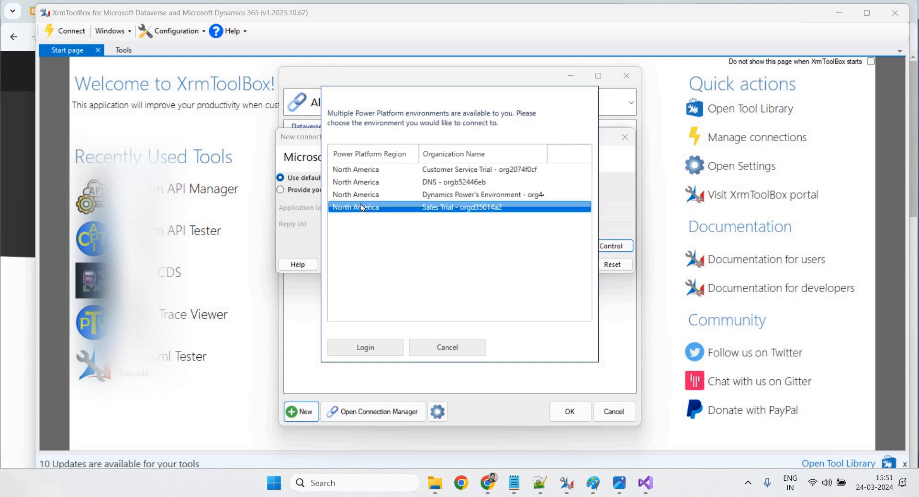
pyautogui.click(364, 195)
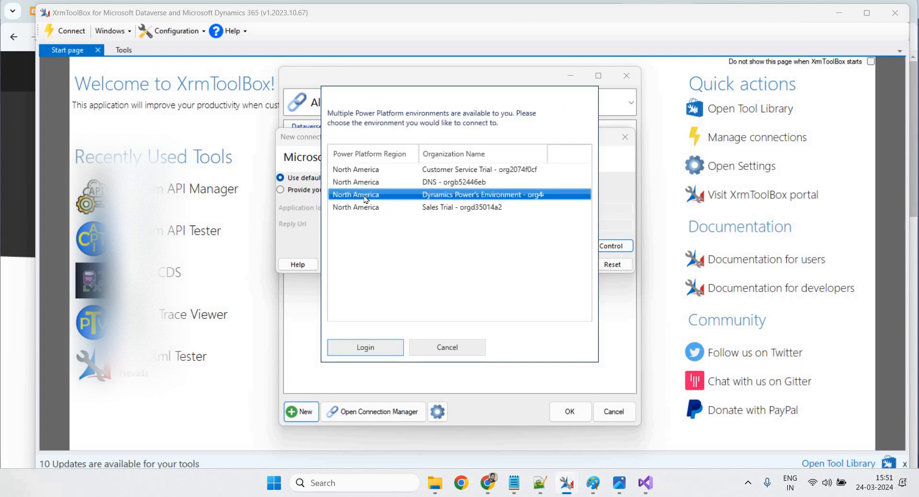
pyautogui.click(360, 181)
pyautogui.click(360, 170)
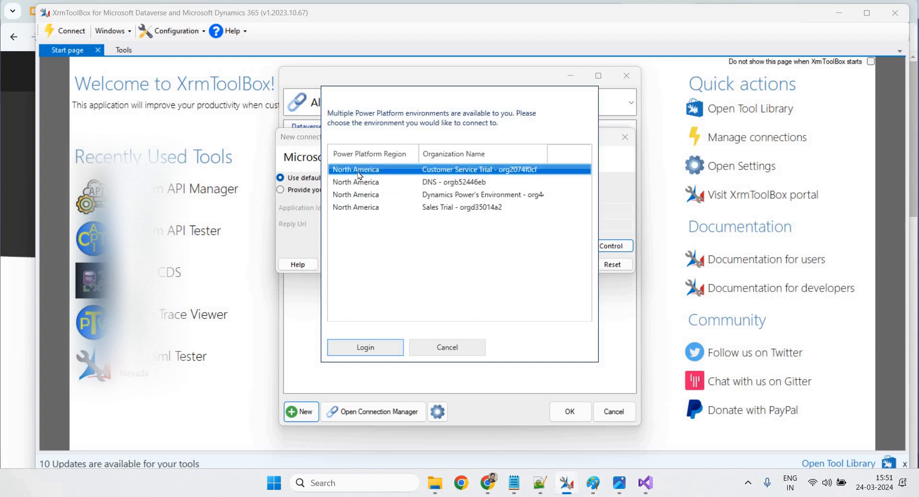
pyautogui.click(406, 211)
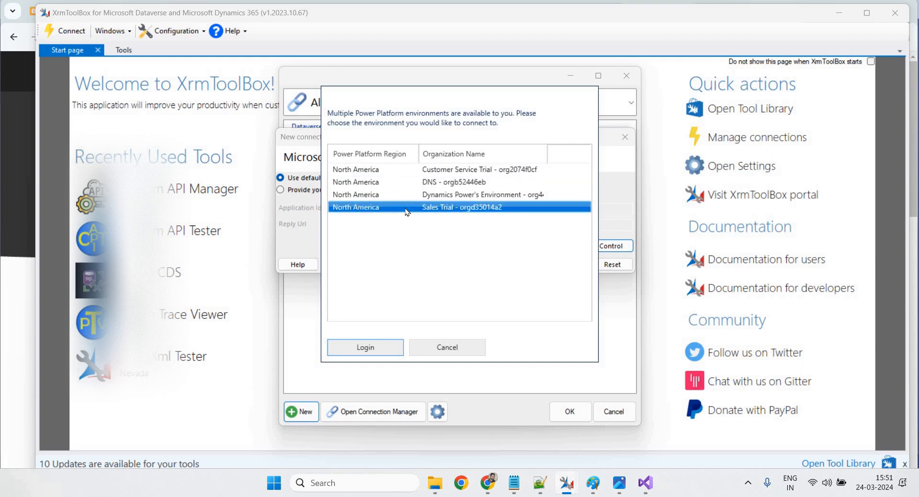
pyautogui.click(376, 351)
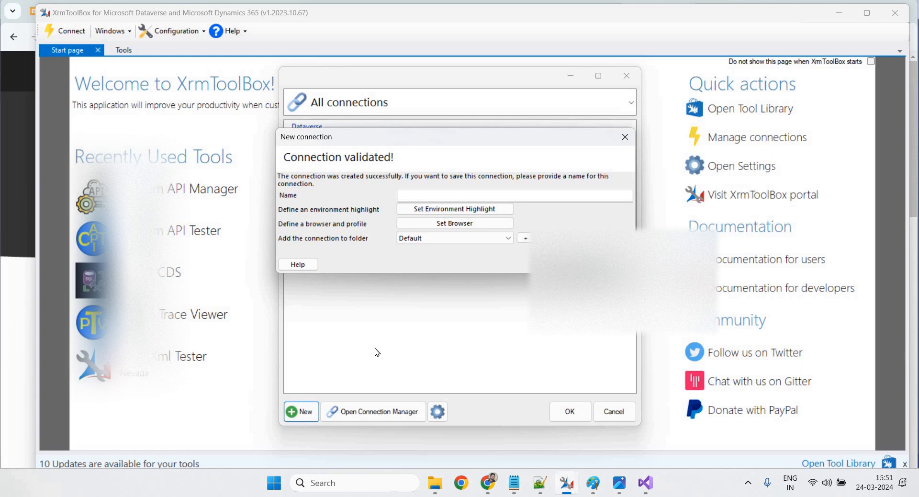
# Save the new connection as Power Dynamix and connect with it
pyautogui.click(496, 195)
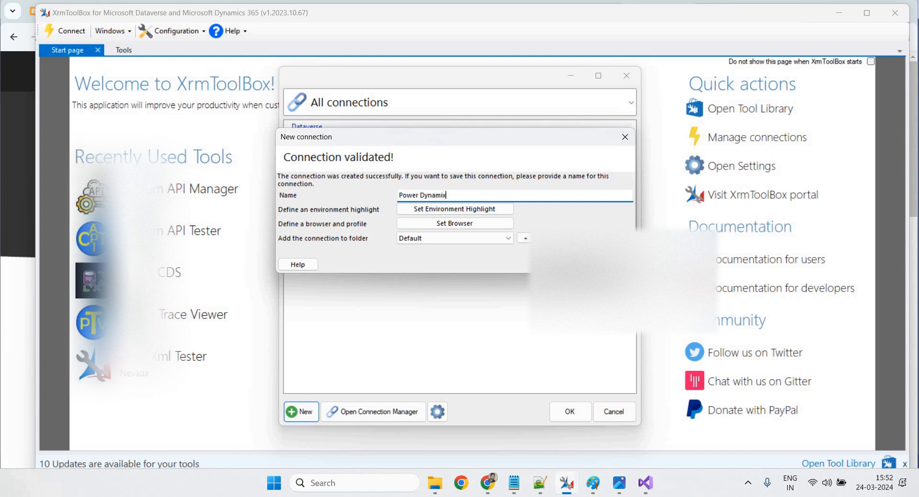
pyautogui.click(612, 264)
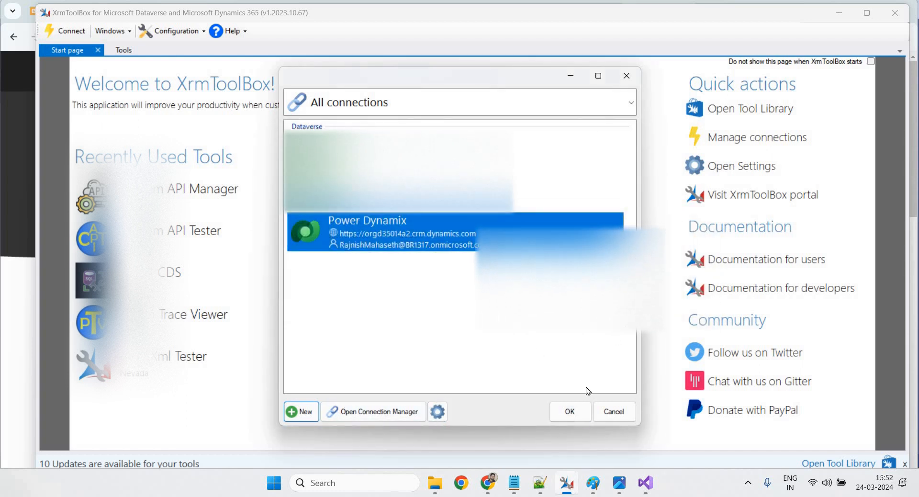
pyautogui.click(573, 416)
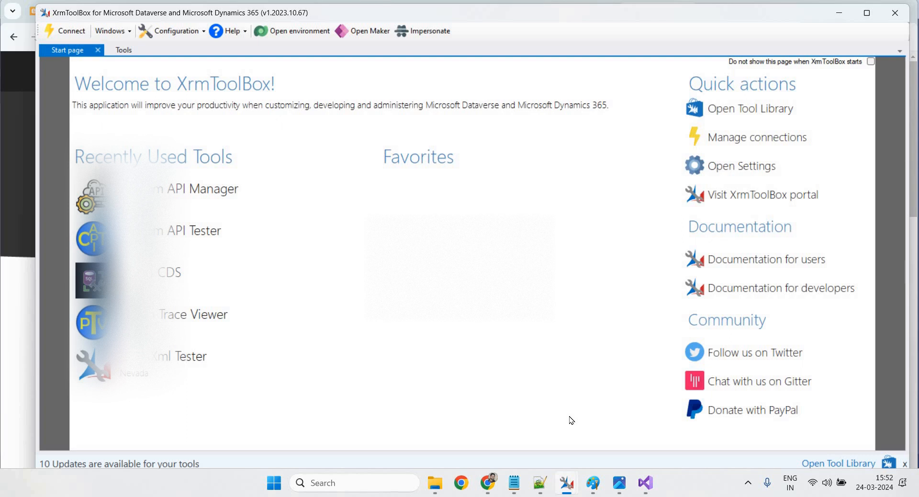
pyautogui.moveTo(560, 491)
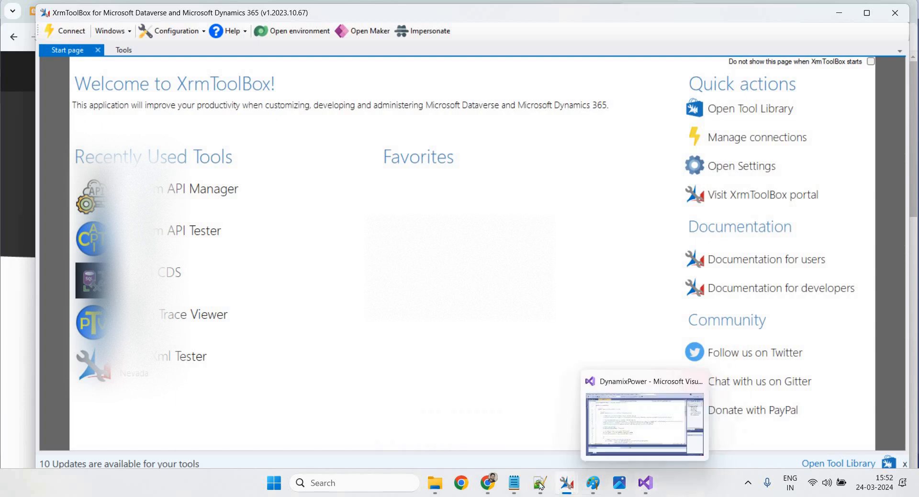
pyautogui.moveTo(488, 493)
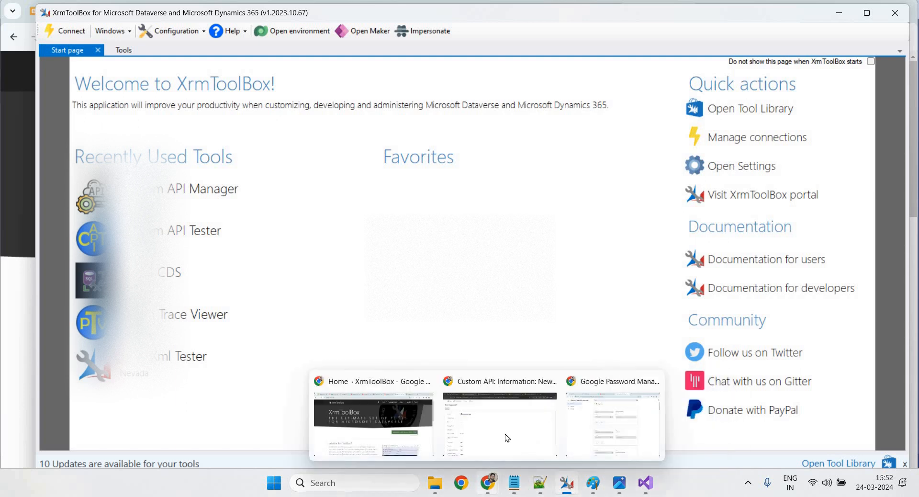
pyautogui.click(509, 420)
pyautogui.click(118, 65)
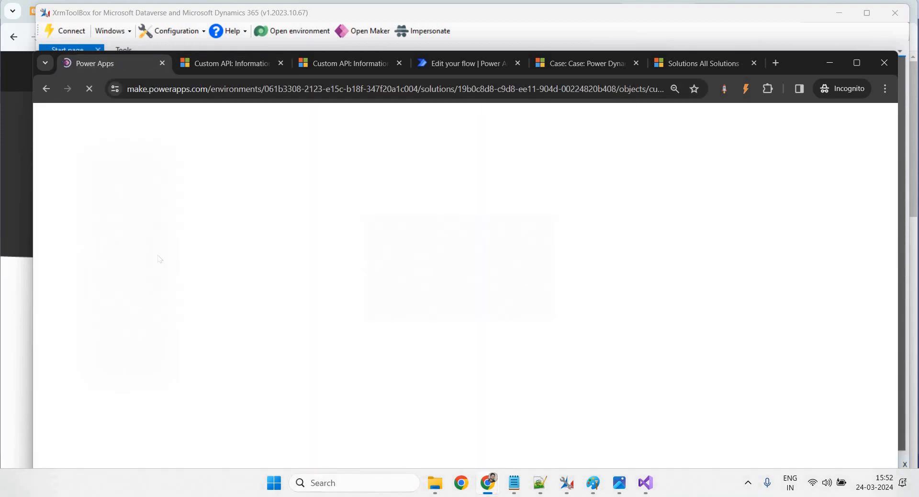
pyautogui.click(227, 62)
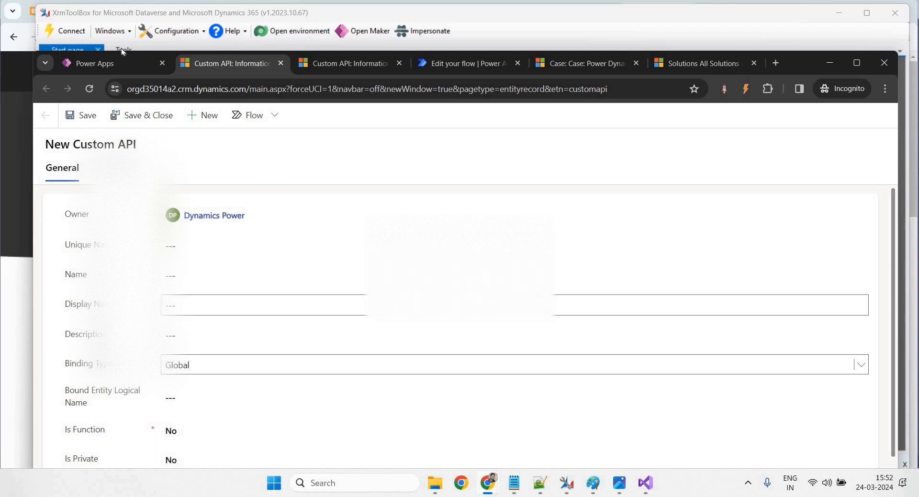
pyautogui.click(123, 65)
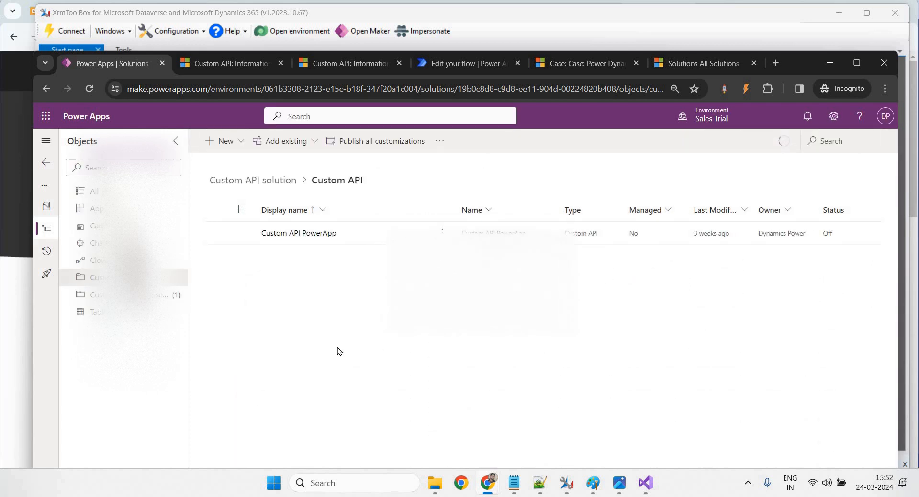
pyautogui.moveTo(228, 179); pyautogui.dragTo(287, 186)
pyautogui.click(287, 189)
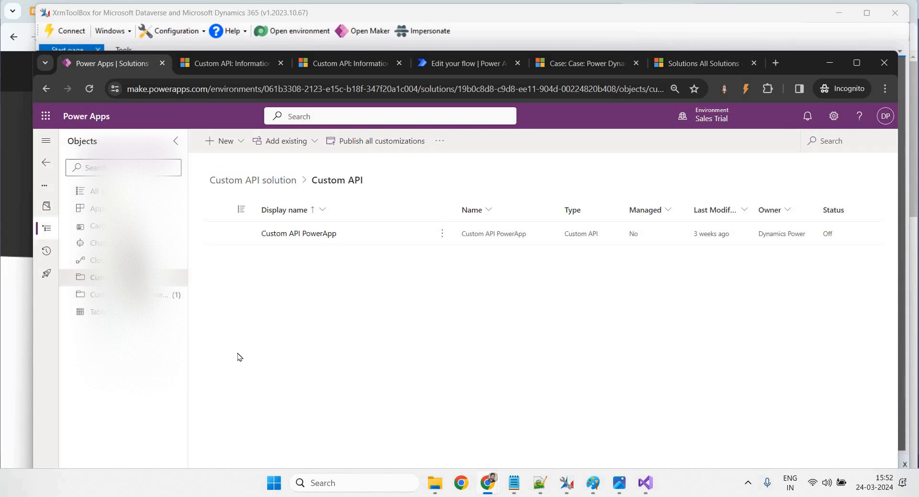
pyautogui.moveTo(567, 483)
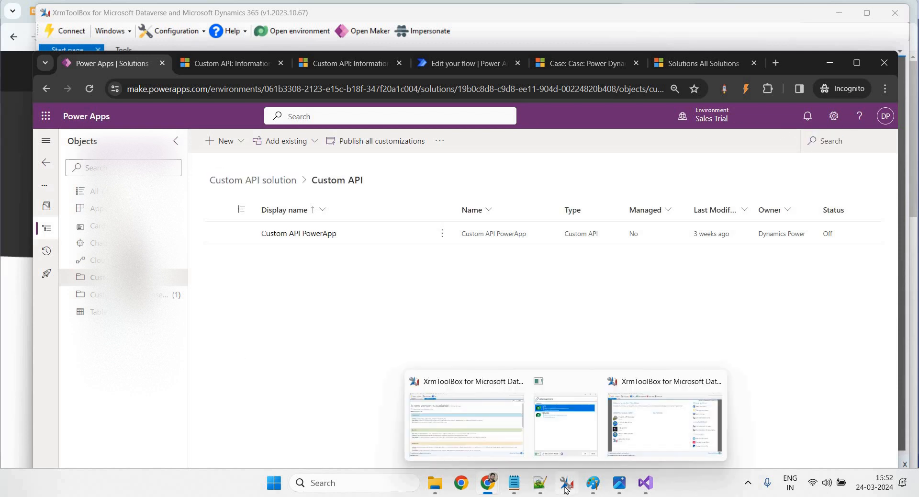
pyautogui.click(637, 440)
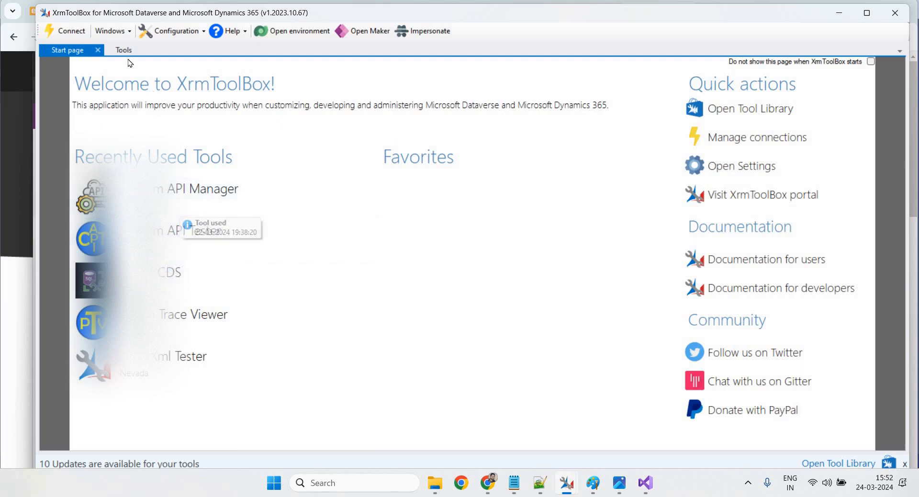
# Review the Custom API Tester and Dataverse Custom API Manager tools in the Tool Library
pyautogui.click(739, 112)
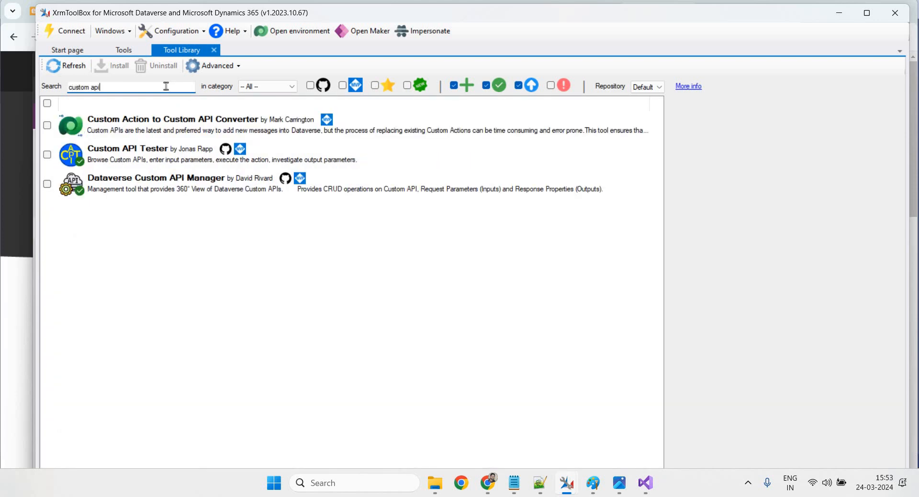
pyautogui.click(133, 157)
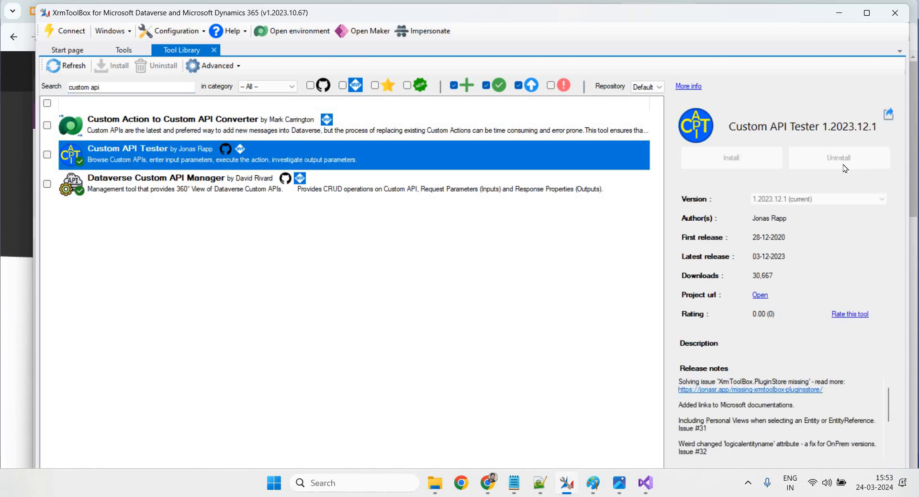
pyautogui.click(150, 194)
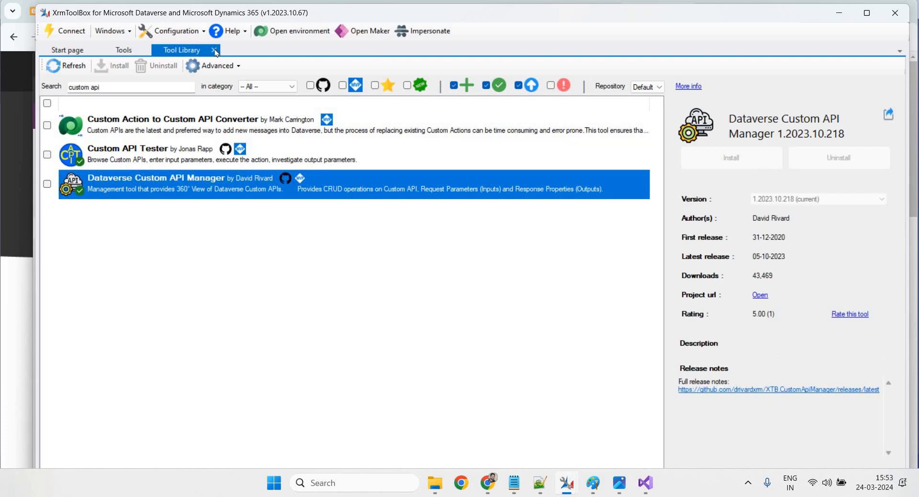
# Search the installed tools for 'cust' and launch Custom API Manager
pyautogui.click(125, 51)
pyautogui.click(232, 70)
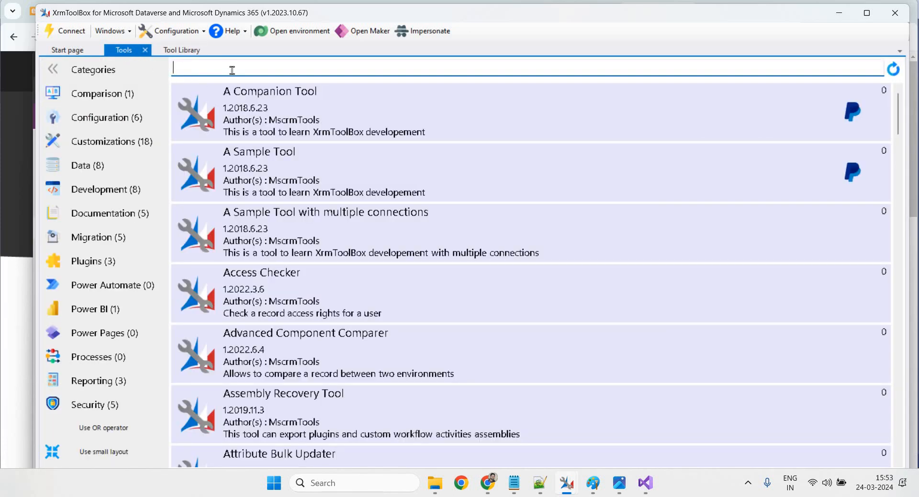
pyautogui.write('cust')
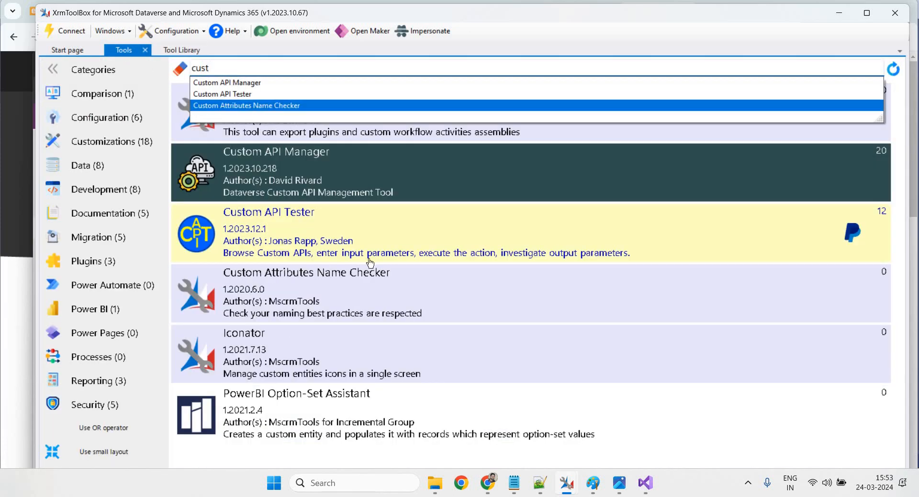
pyautogui.click(302, 170)
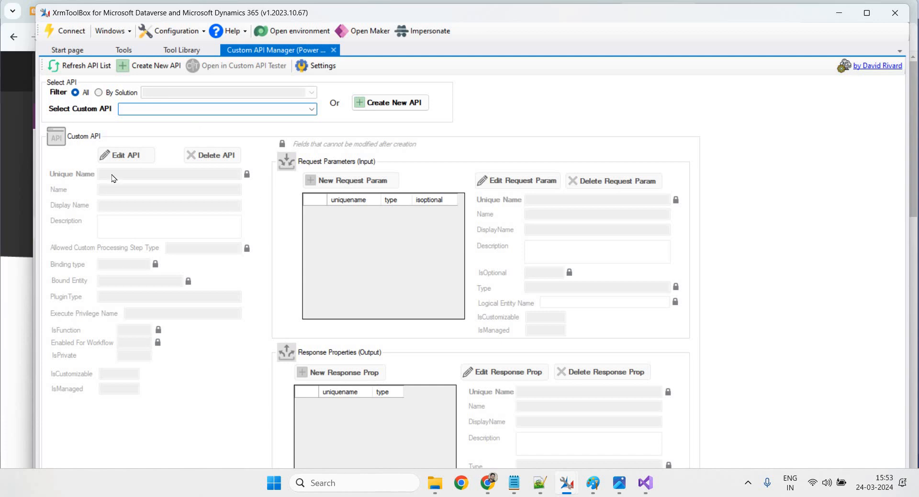
# Filter custom APIs to the Custom API solution (crf6a) and open the Create New API form
pyautogui.click(99, 93)
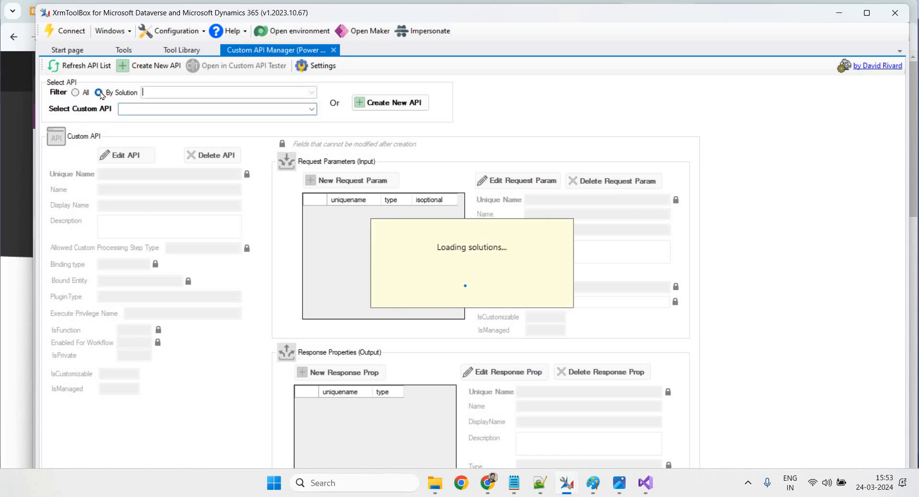
pyautogui.click(312, 92)
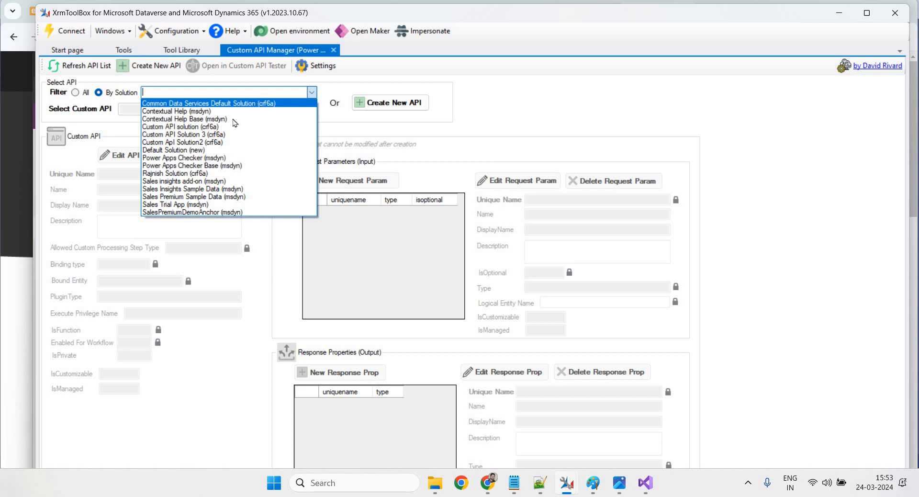
pyautogui.click(204, 126)
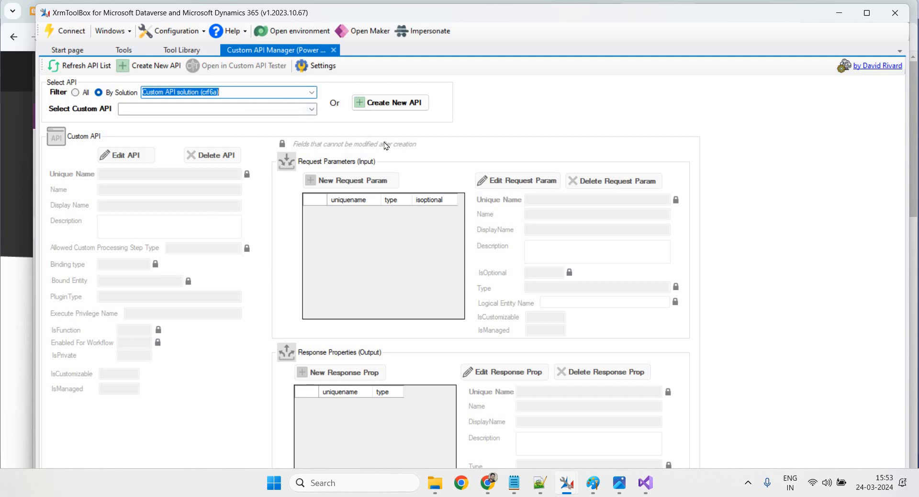
pyautogui.click(405, 111)
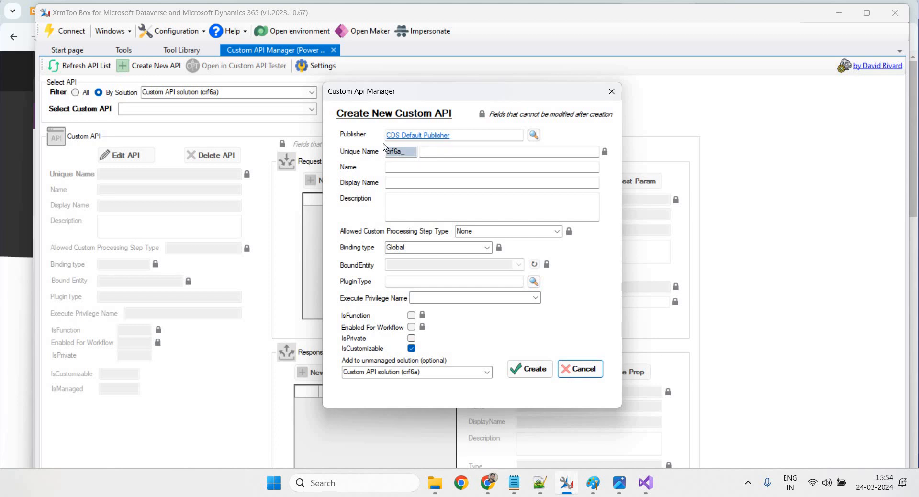
# Enter 'Global' as the new API's unique name, checking the Notepad notes
pyautogui.click(463, 151)
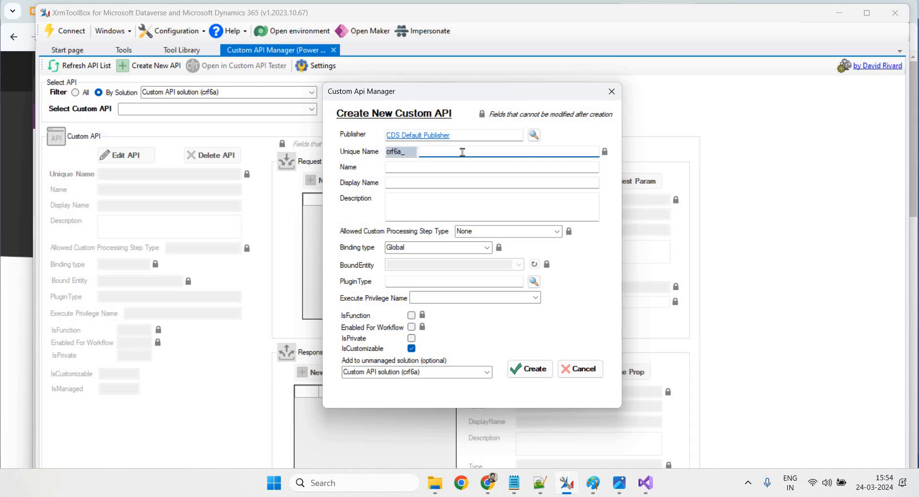
pyautogui.write('Global')
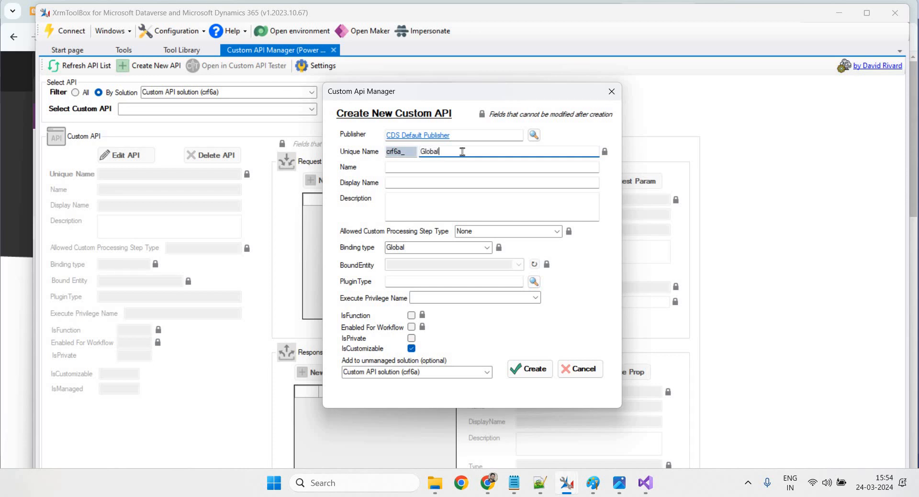
pyautogui.click(519, 486)
pyautogui.moveTo(293, 203); pyautogui.dragTo(451, 205)
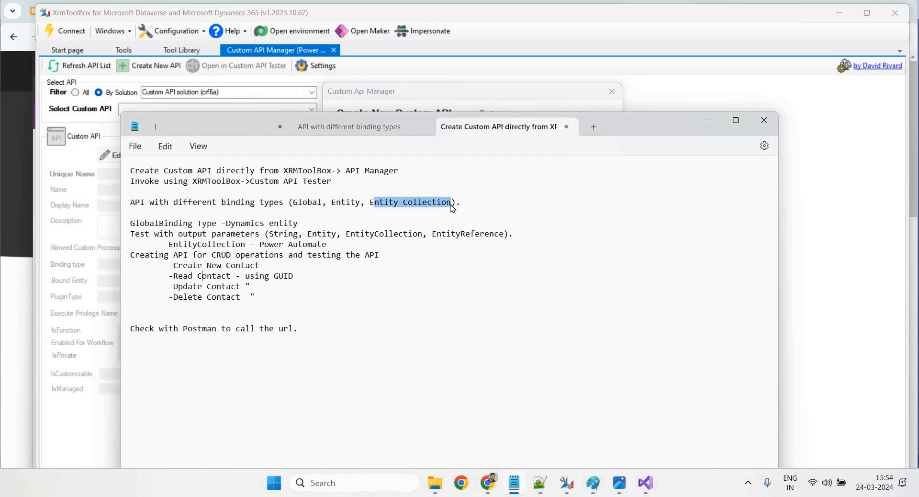
pyautogui.click(710, 128)
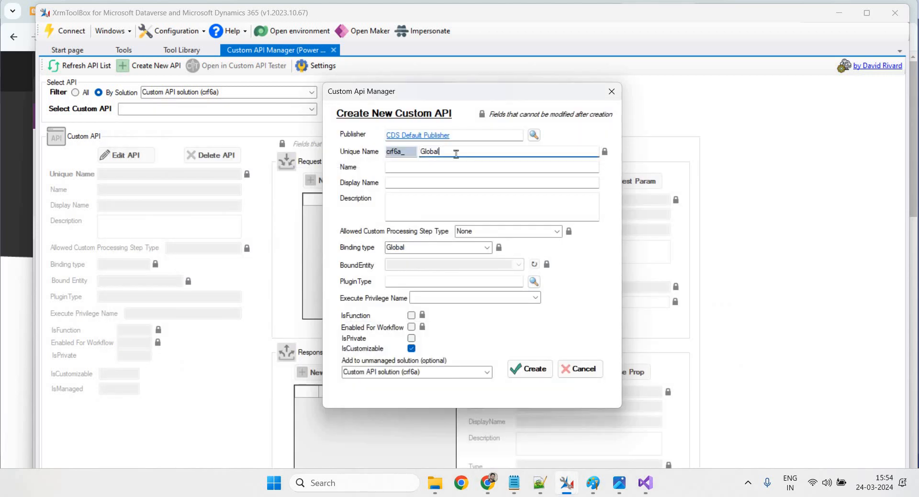
# Copy 'GlobalType - API' into Display Name and Description, keep Global binding, and return to the plugin code
pyautogui.click(427, 167)
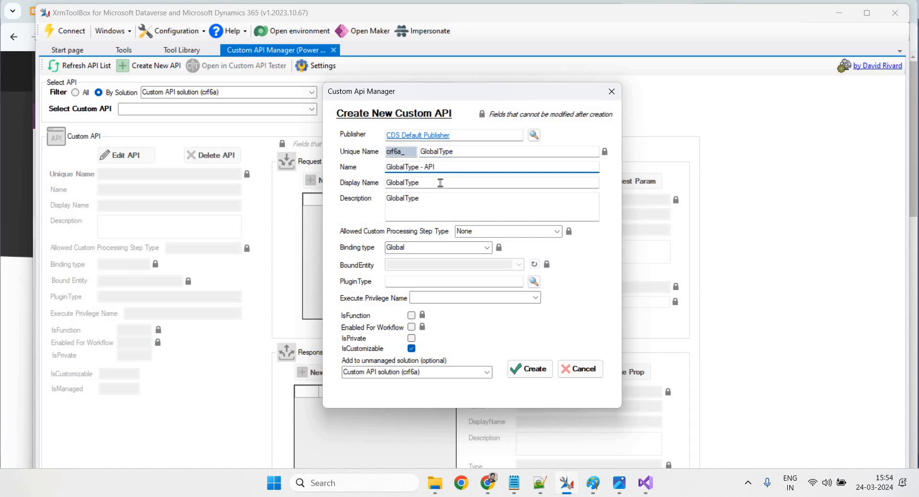
pyautogui.hotkey('ctrl', 'a')
pyautogui.hotkey('ctrl', 'c')
pyautogui.press('Tab')
pyautogui.hotkey('ctrl', 'v')
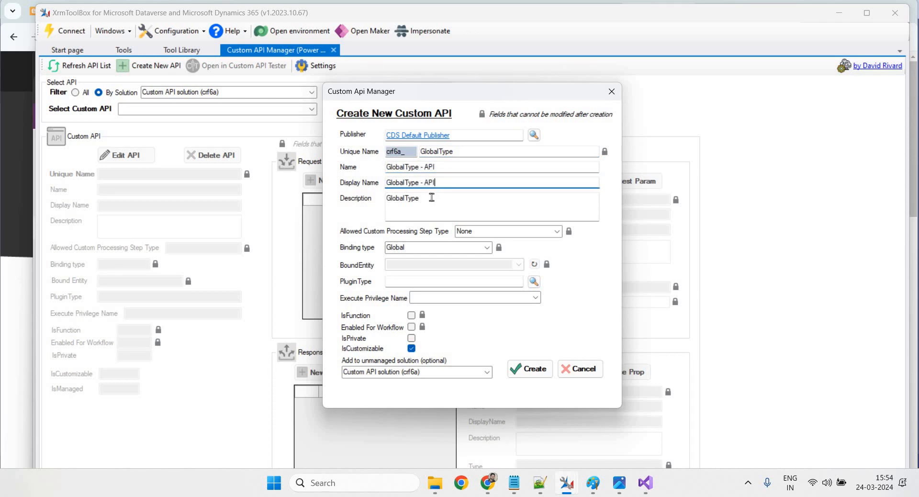
pyautogui.press('Tab')
pyautogui.hotkey('ctrl', 'v')
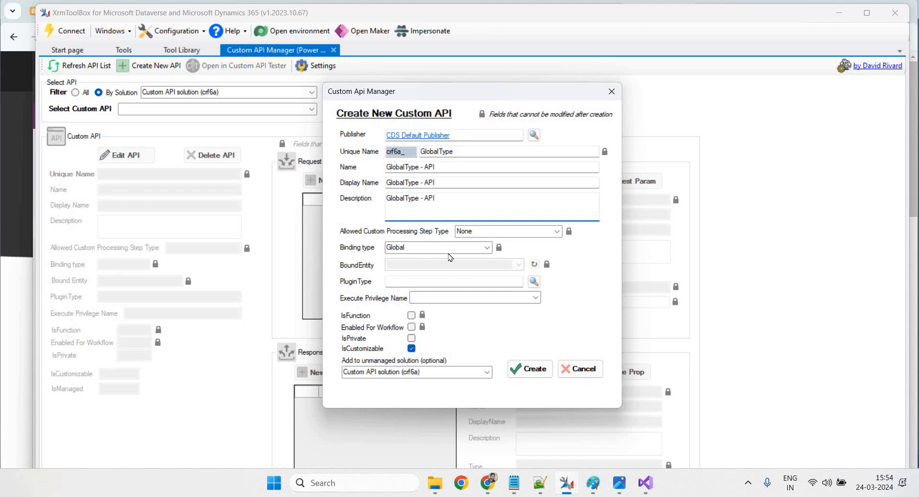
pyautogui.click(487, 248)
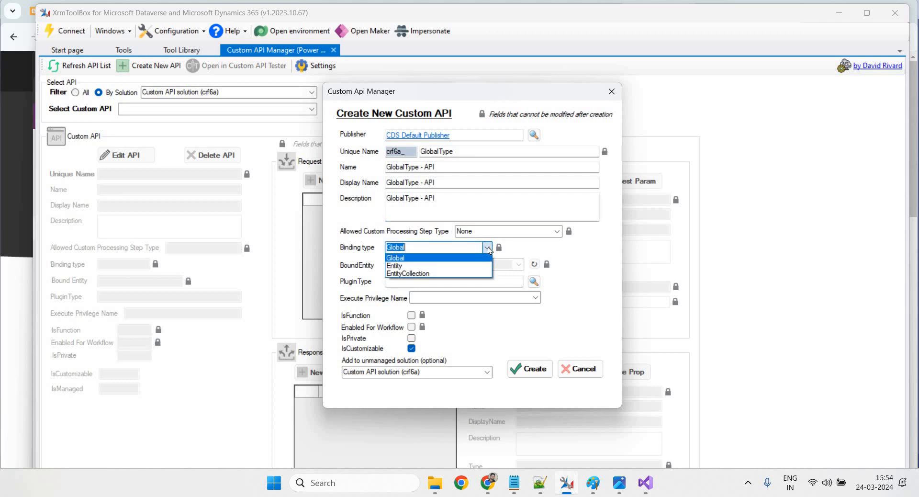
pyautogui.click(401, 258)
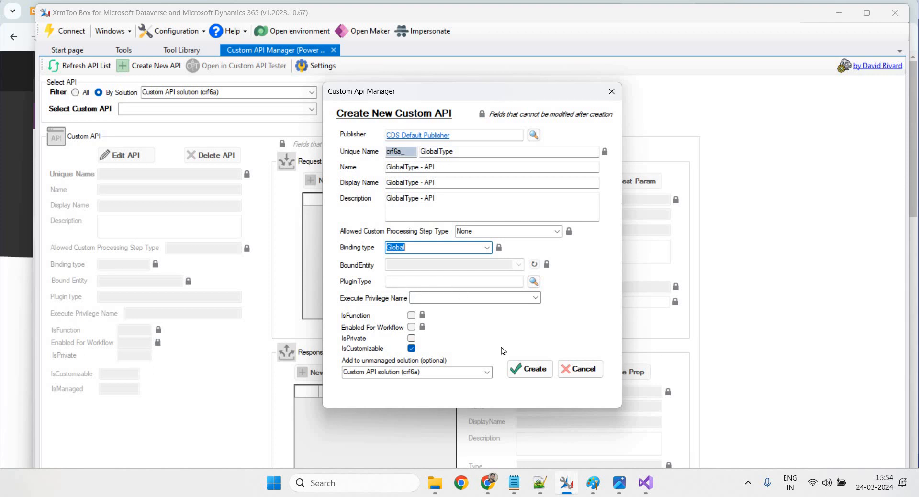
pyautogui.click(645, 482)
pyautogui.click(476, 320)
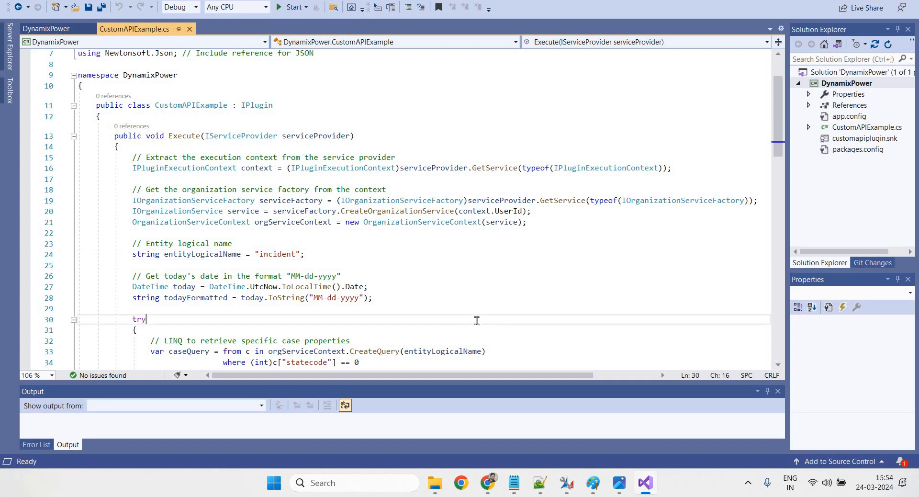
# Verify the DynamixPower namespace and CustomAPIExample class, then create the API back in XrmToolBox
pyautogui.scroll(2, 477, 320)
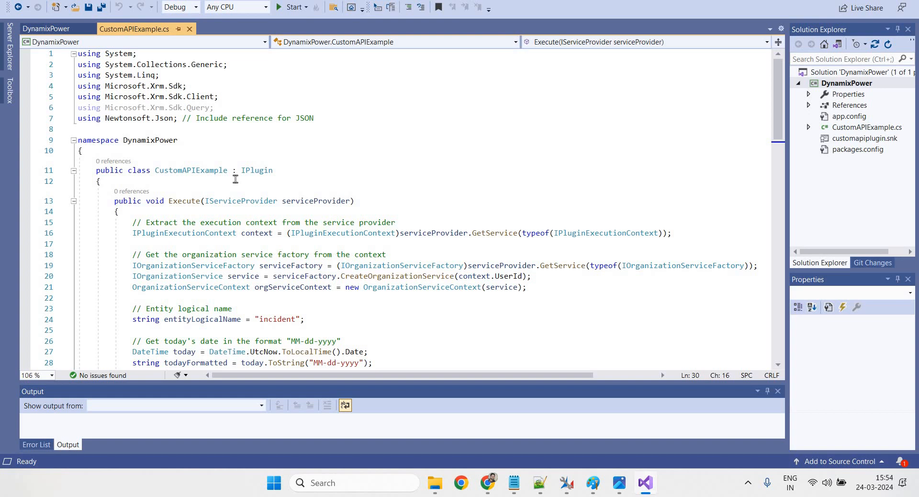
pyautogui.moveTo(227, 170); pyautogui.dragTo(129, 138)
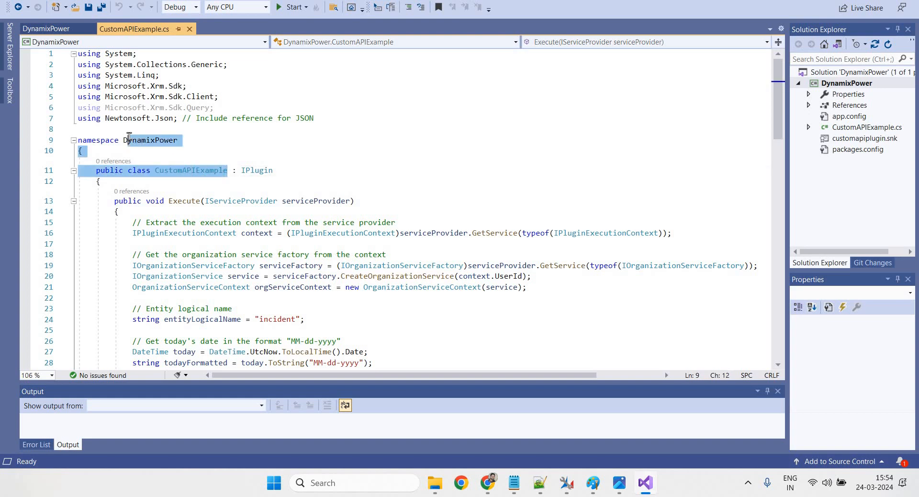
pyautogui.click(216, 144)
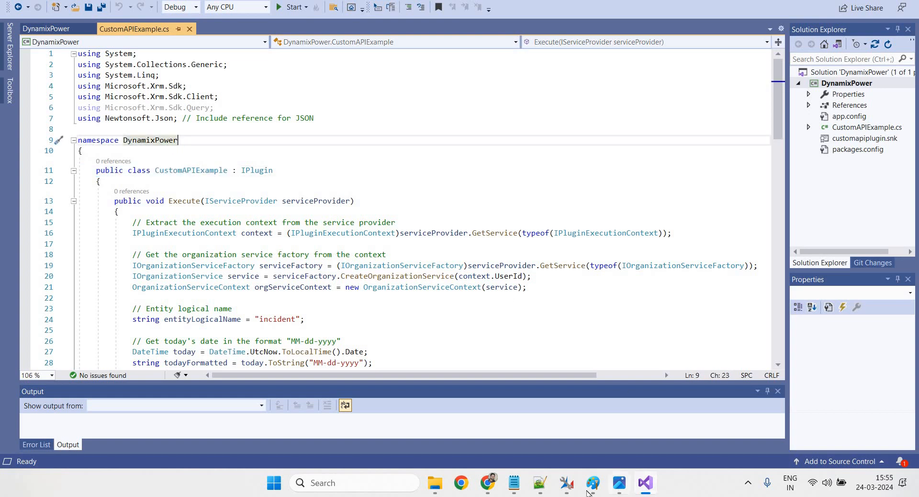
pyautogui.moveTo(566, 485)
pyautogui.click(661, 436)
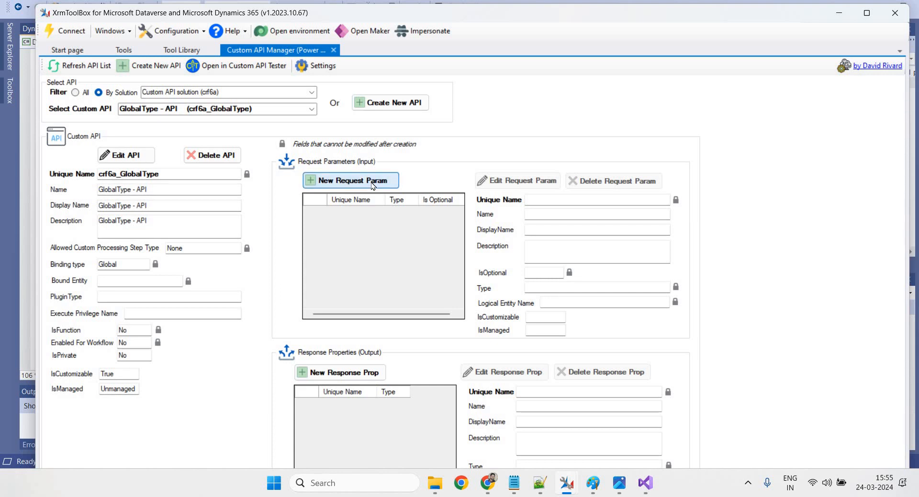
# Start a new request parameter, checking the plugin code in Visual Studio for its details
pyautogui.click(373, 185)
pyautogui.click(641, 484)
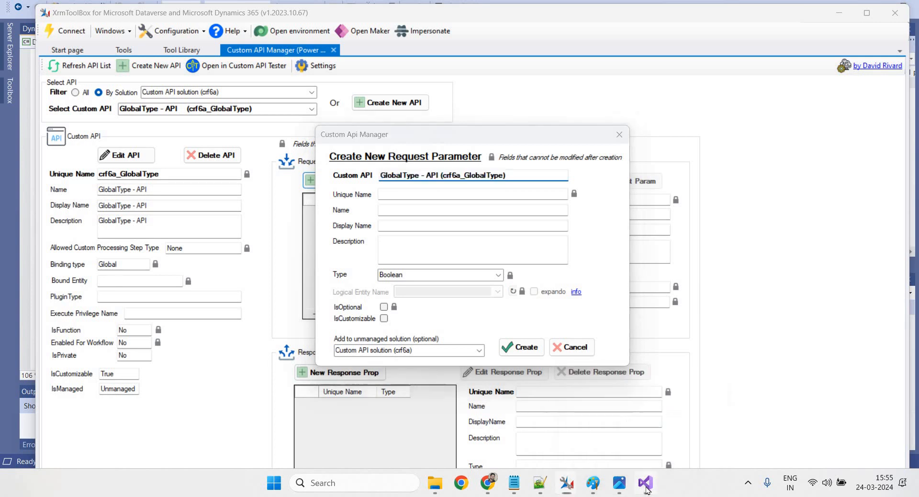
pyautogui.scroll(-5, 423, 268)
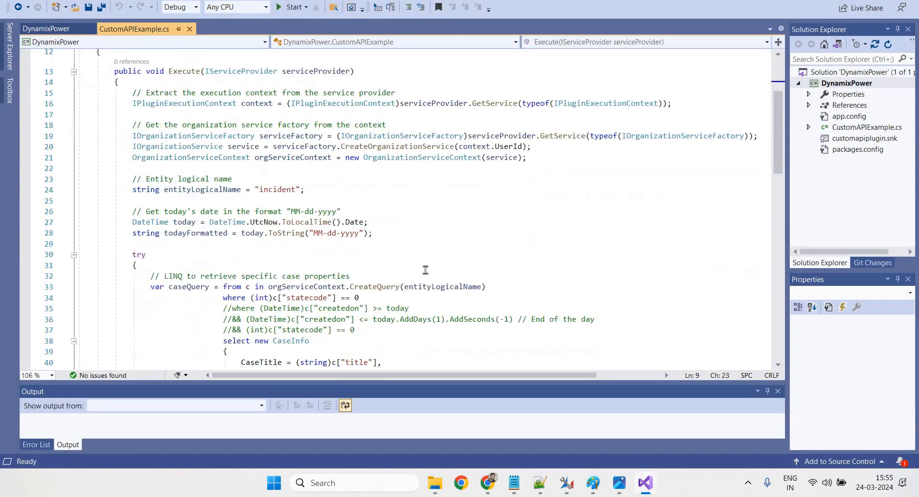
pyautogui.scroll(-8, 423, 271)
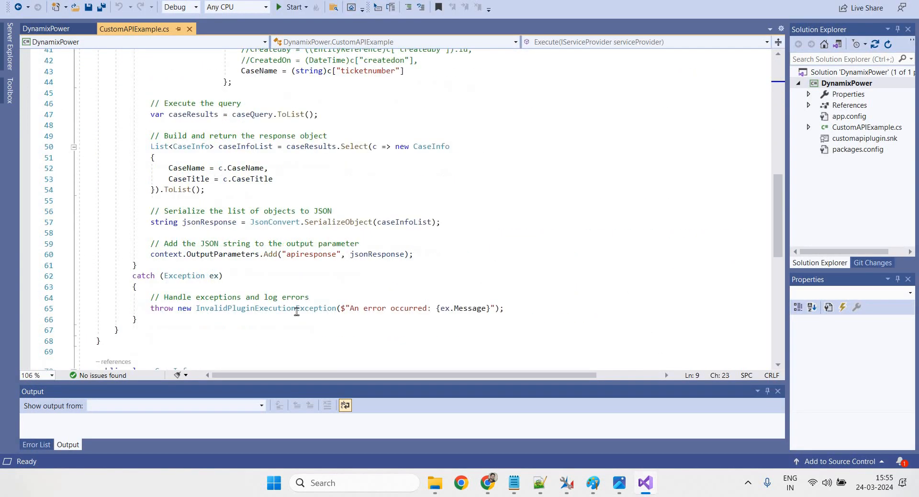
pyautogui.scroll(14, 408, 272)
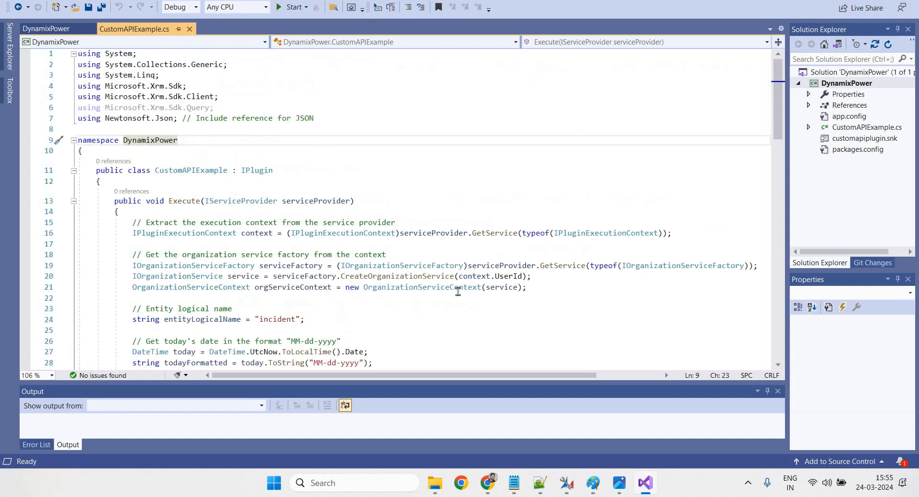
pyautogui.scroll(-3, 590, 207)
pyautogui.scroll(3, 590, 207)
pyautogui.hotkey('alt', 'Tab')
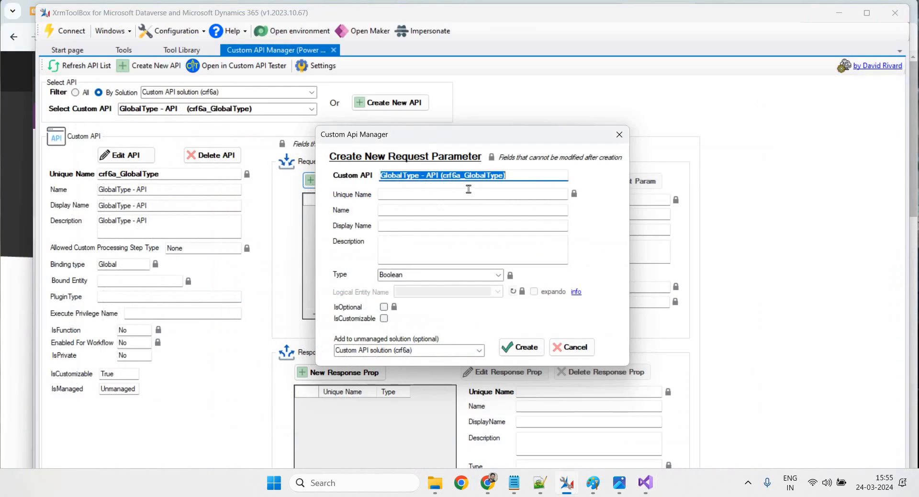
# Enter unique name 'inpiutPara' and set Name and Display Name to 'GlobalType - API- Request'
pyautogui.click(463, 190)
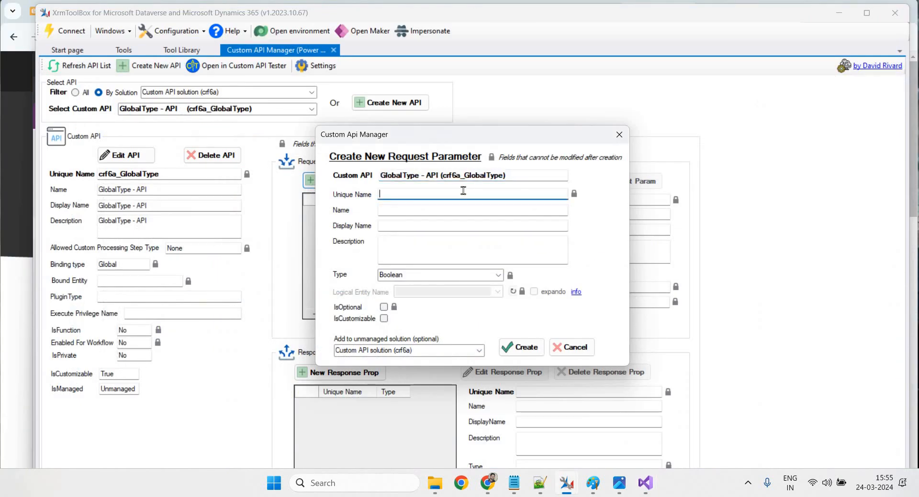
pyautogui.write('inpiutParam')
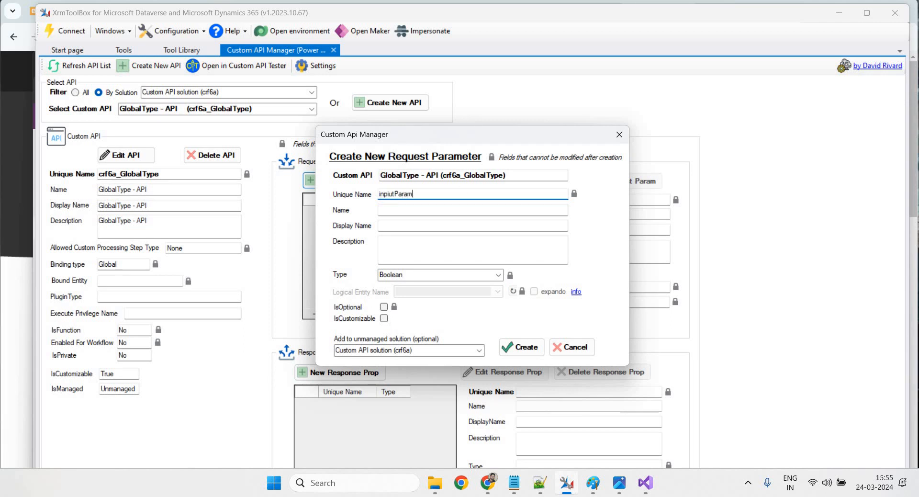
pyautogui.click(411, 210)
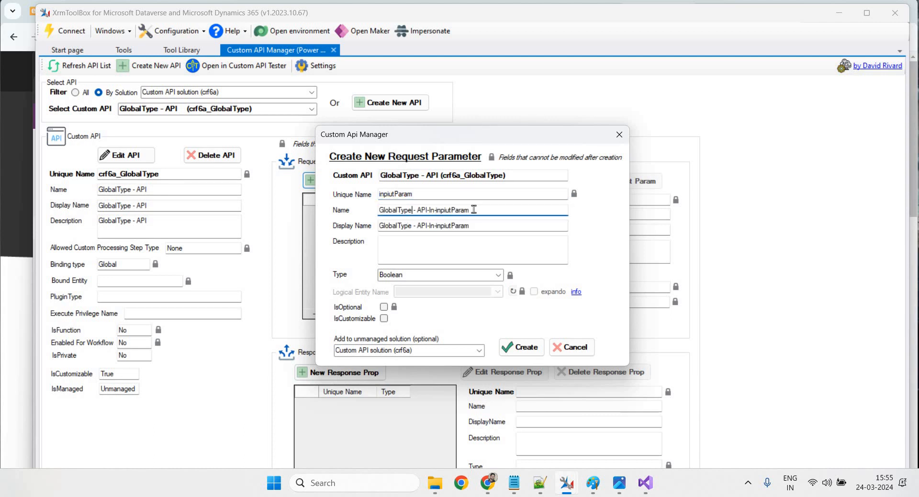
pyautogui.moveTo(471, 211); pyautogui.dragTo(429, 212)
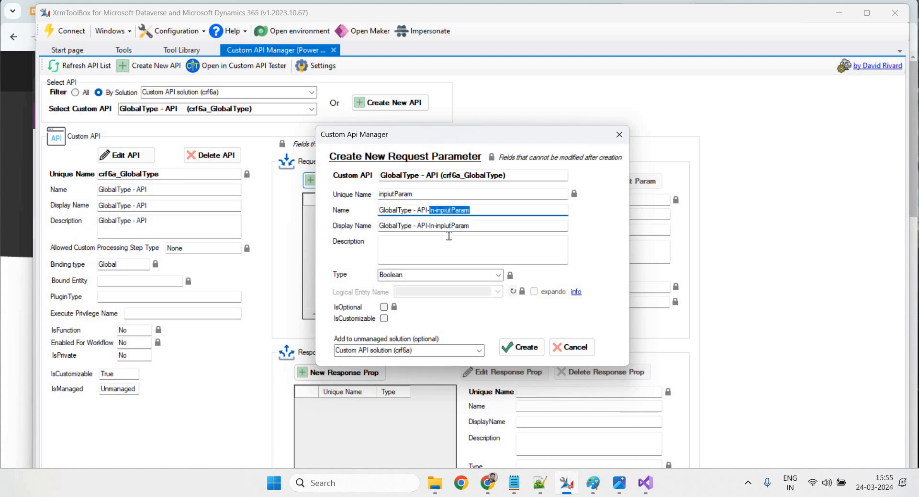
pyautogui.press('BackSpace')
pyautogui.hotkey('ctrl', 'a')
pyautogui.hotkey('ctrl', 'c')
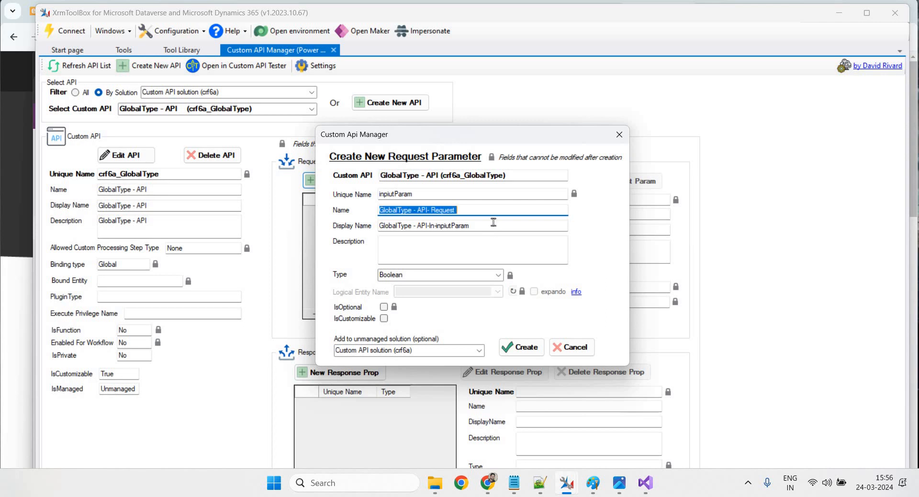
pyautogui.click(489, 226)
pyautogui.hotkey('ctrl', 'a')
pyautogui.hotkey('ctrl', 'v')
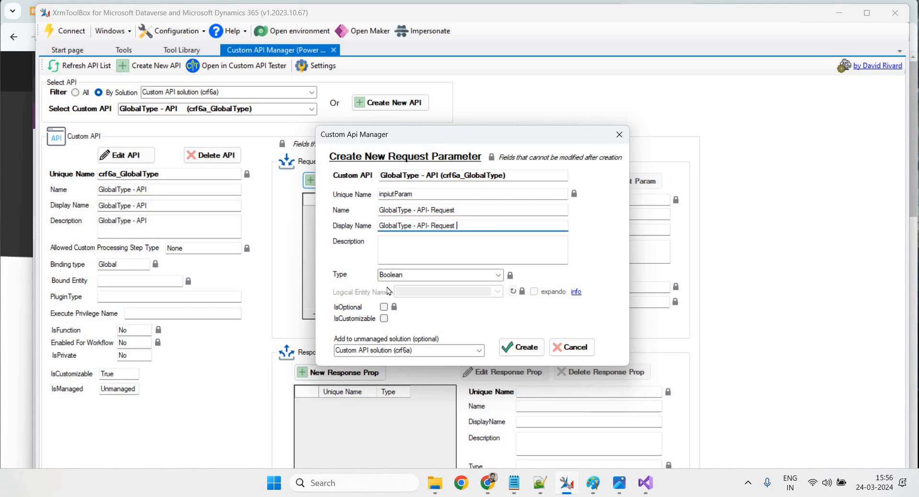
# Set the parameter type to String and create the request parameter
pyautogui.click(498, 274)
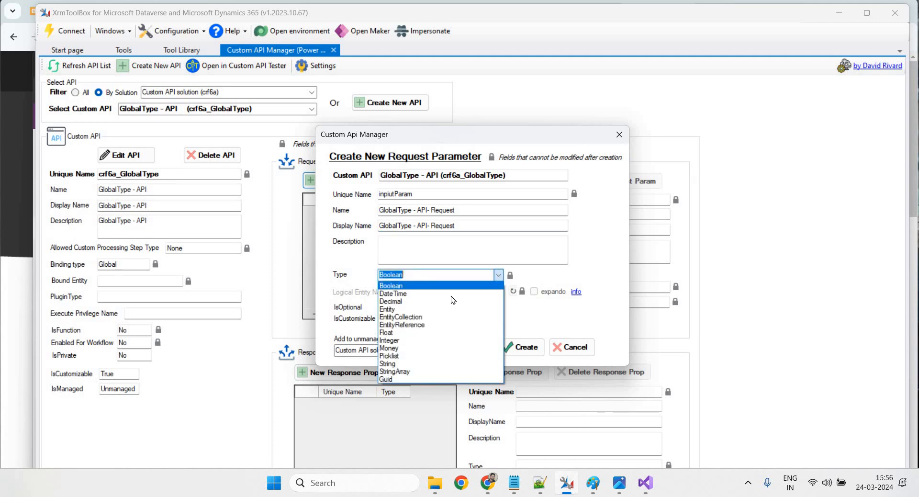
pyautogui.click(399, 364)
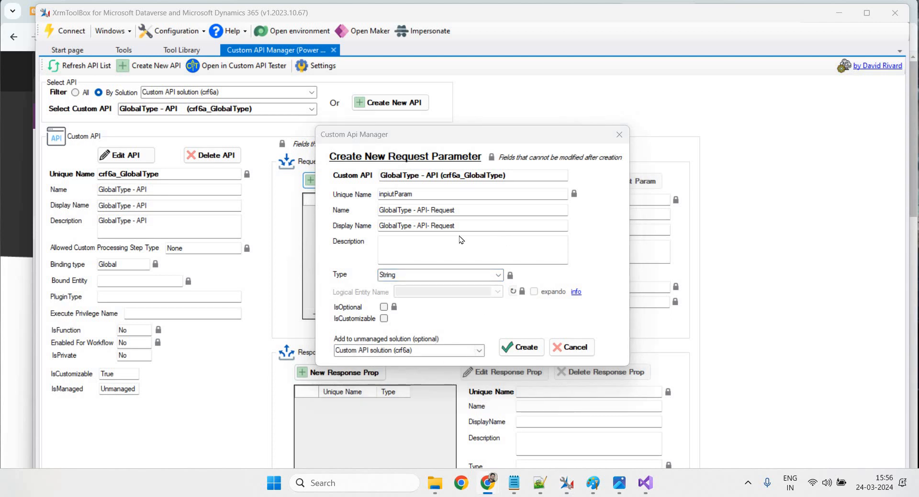
pyautogui.click(416, 277)
pyautogui.click(498, 274)
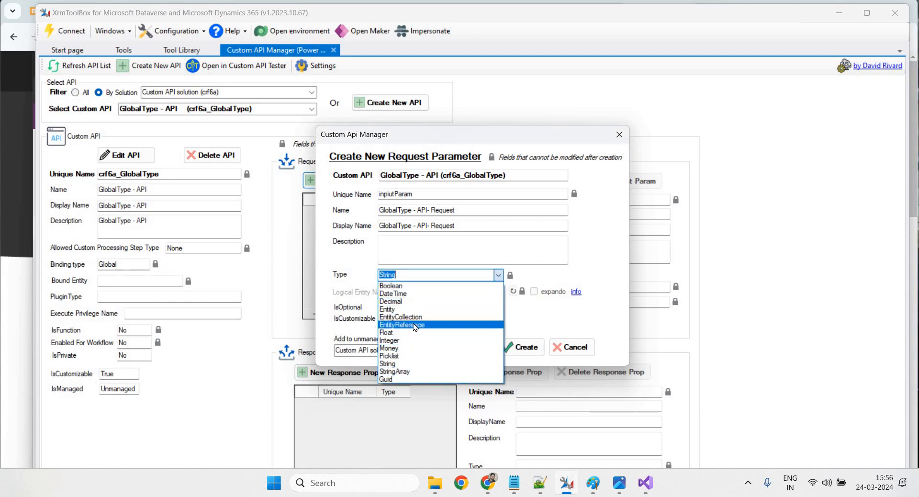
pyautogui.click(388, 363)
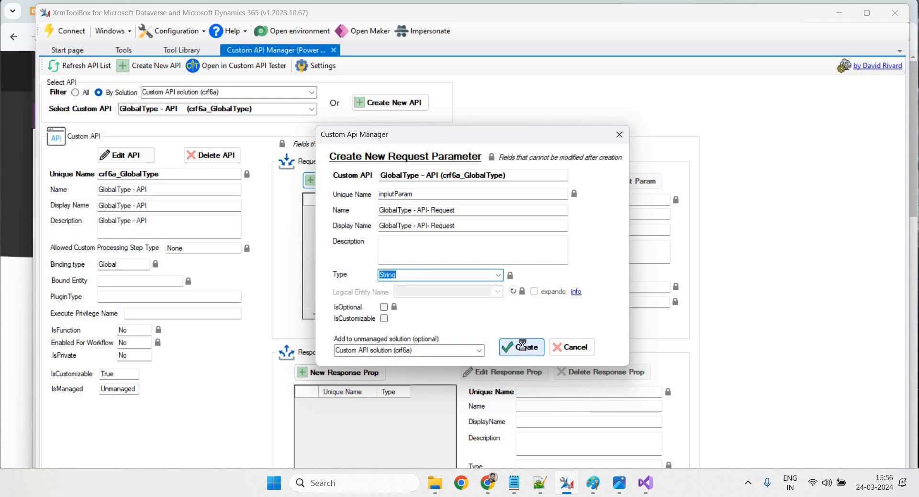
pyautogui.click(522, 345)
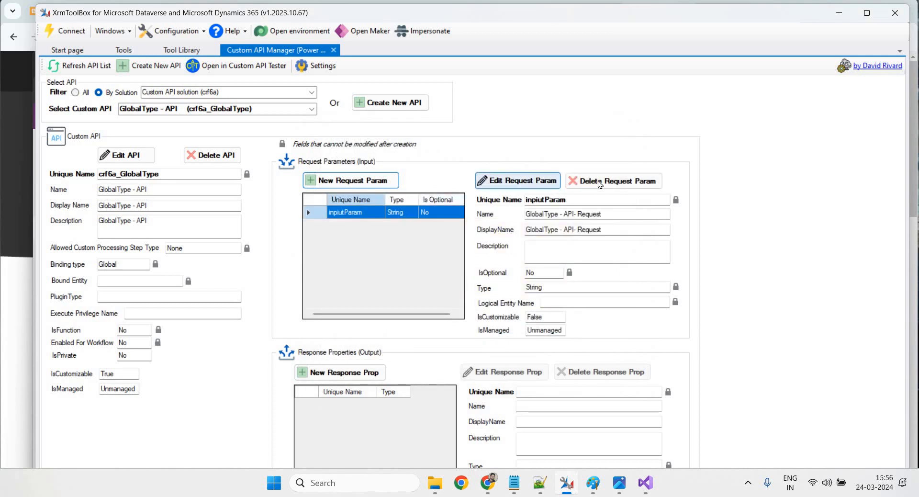
# Delete the misspelled parameter and recreate it as inputParam
pyautogui.click(613, 180)
pyautogui.click(523, 299)
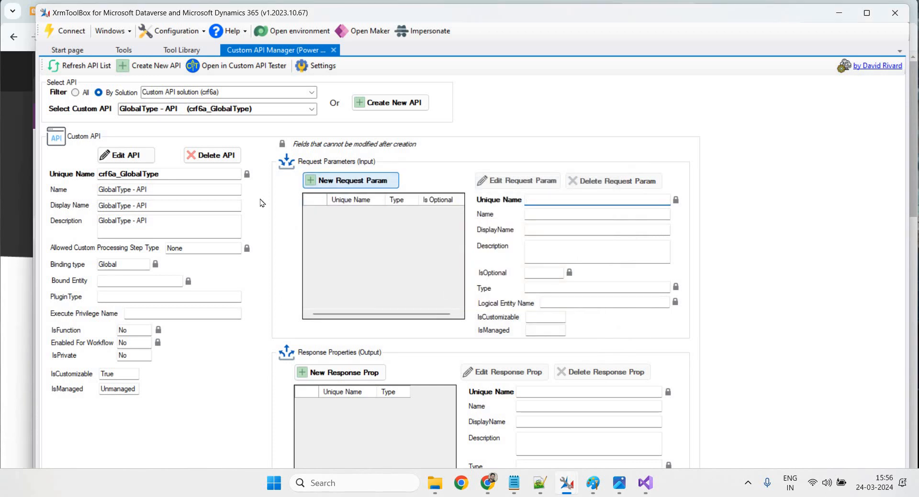
pyautogui.click(349, 184)
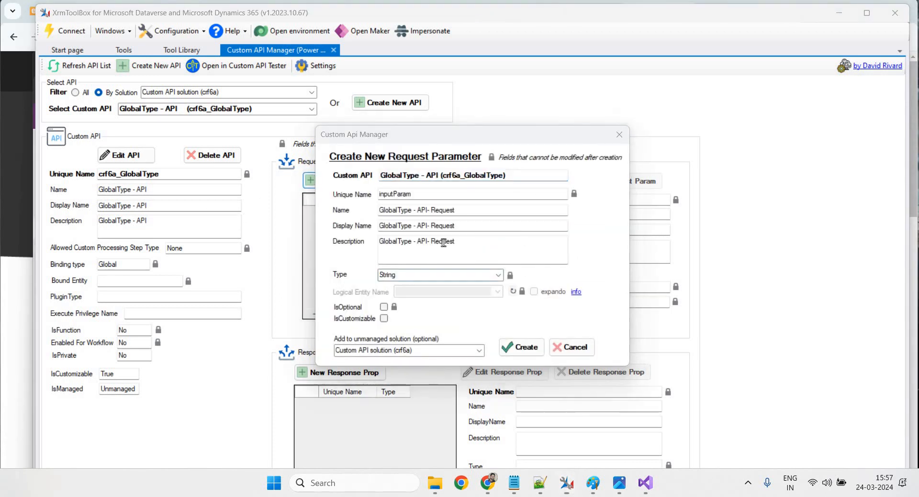
pyautogui.click(520, 348)
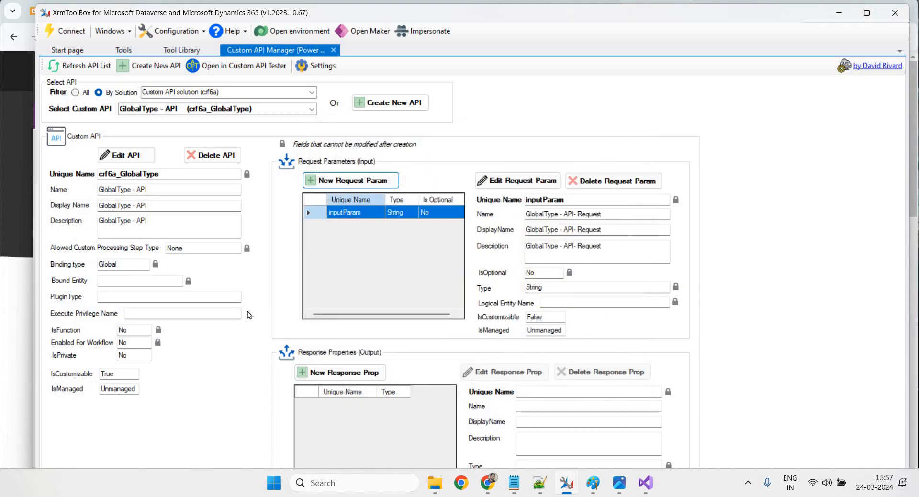
# Start a new response property named and displayed as 'GlobalType - API- Response'
pyautogui.click(337, 372)
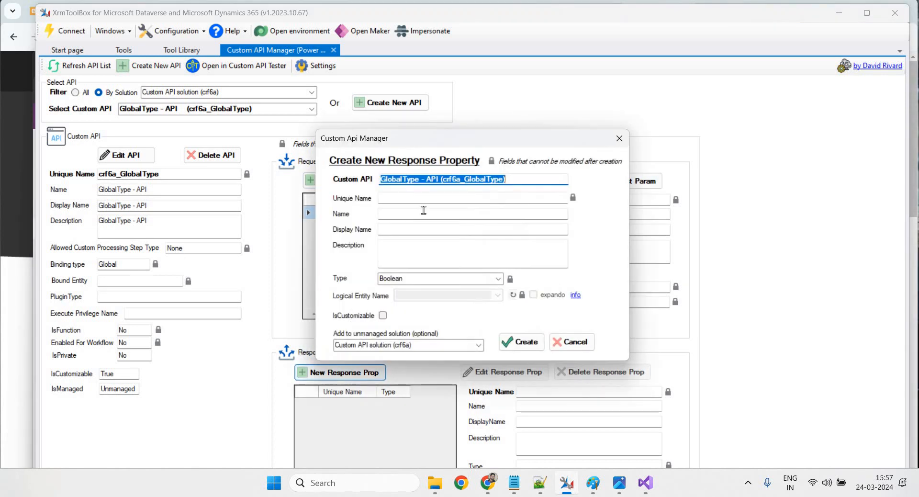
pyautogui.click(416, 200)
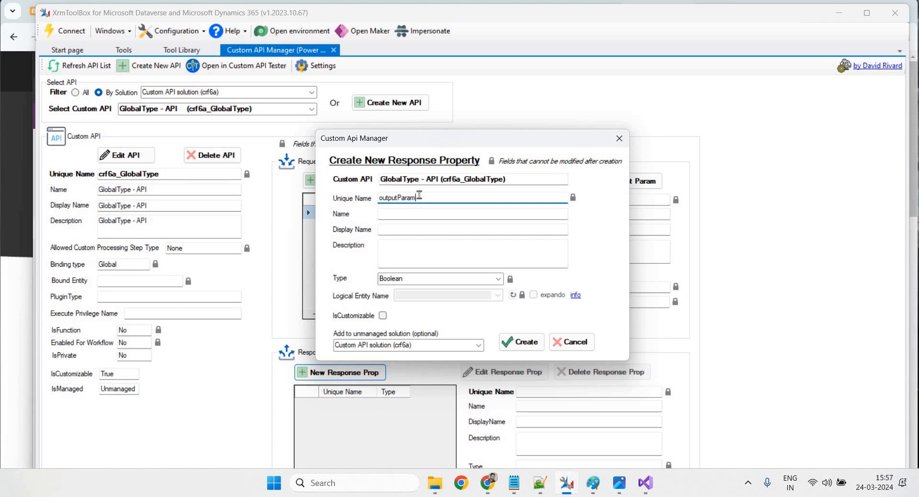
pyautogui.click(459, 213)
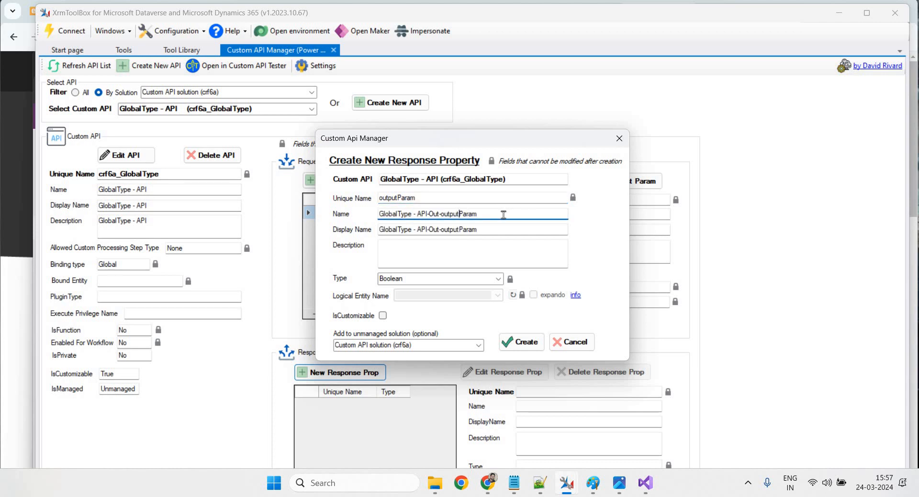
pyautogui.hotkey('ctrl', 'a')
pyautogui.hotkey('ctrl', 'v')
pyautogui.moveTo(477, 213); pyautogui.dragTo(439, 220)
pyautogui.write('sponse')
pyautogui.hotkey('ctrl', 'a')
pyautogui.hotkey('ctrl', 'c')
pyautogui.click(485, 231)
pyautogui.hotkey('ctrl', 'a')
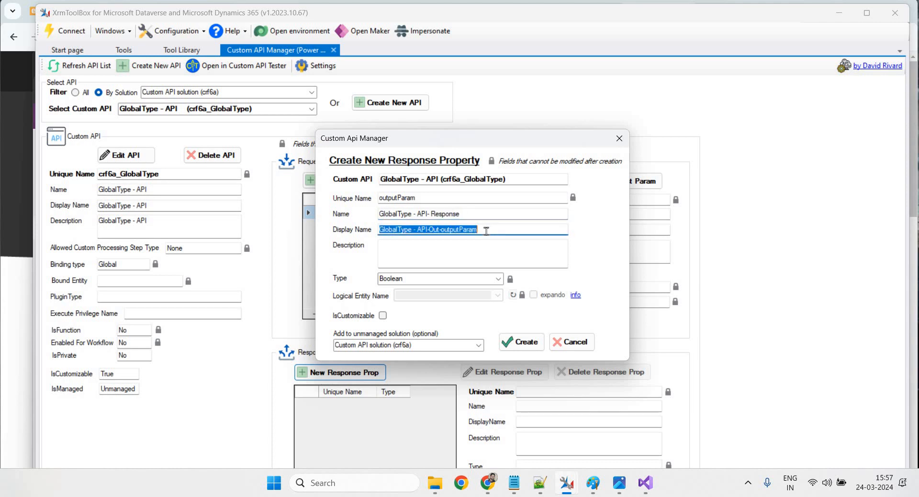
pyautogui.hotkey('ctrl', 'v')
# Set the response property type to String and create outputParam
pyautogui.click(422, 278)
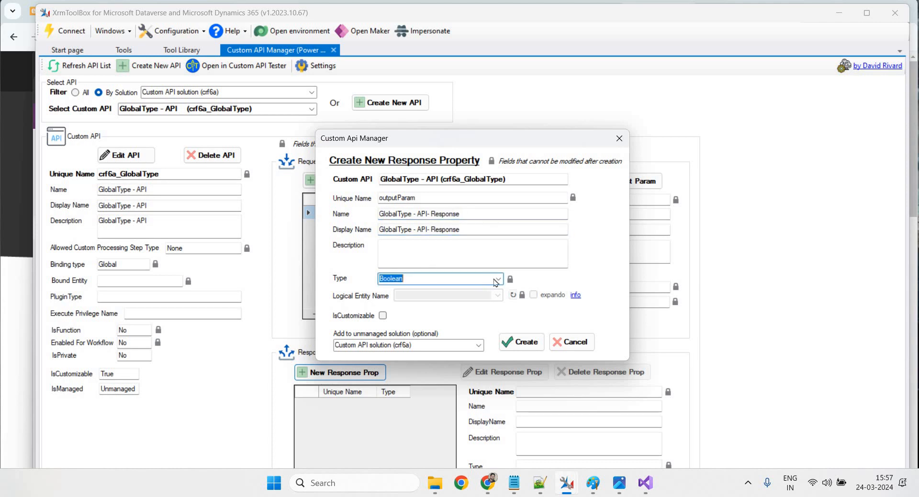
pyautogui.click(498, 278)
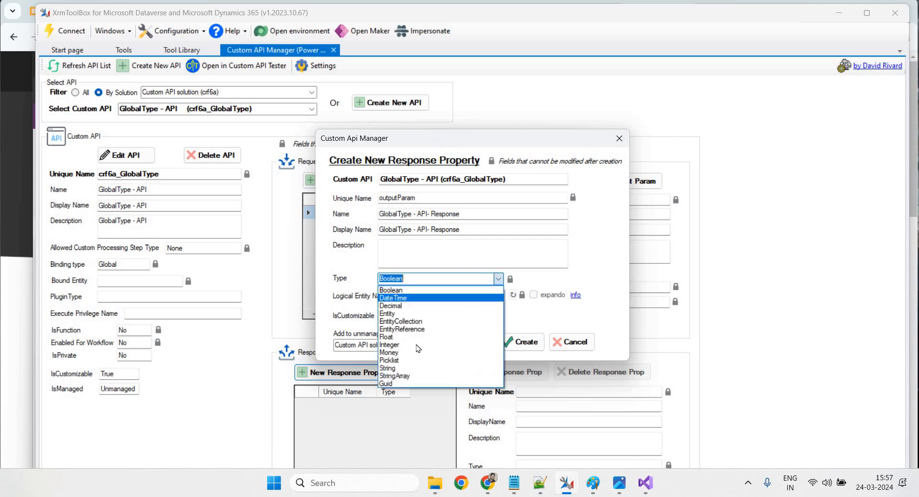
pyautogui.click(388, 368)
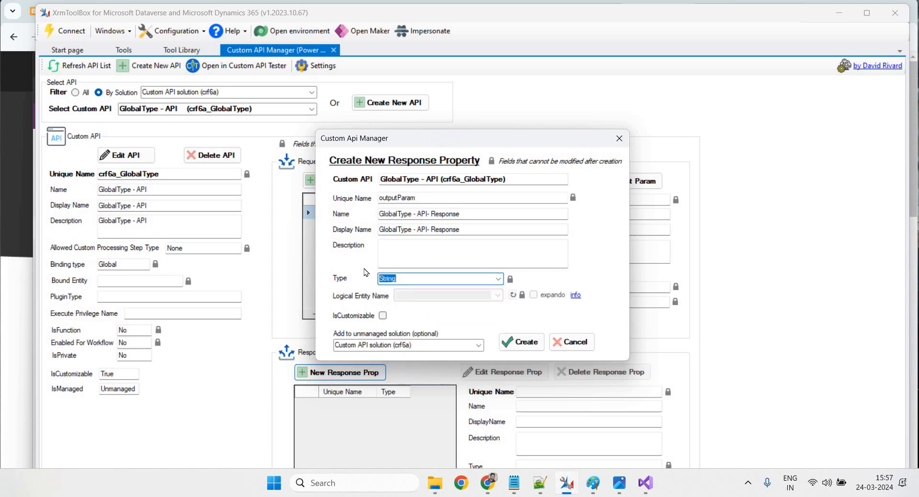
pyautogui.click(525, 342)
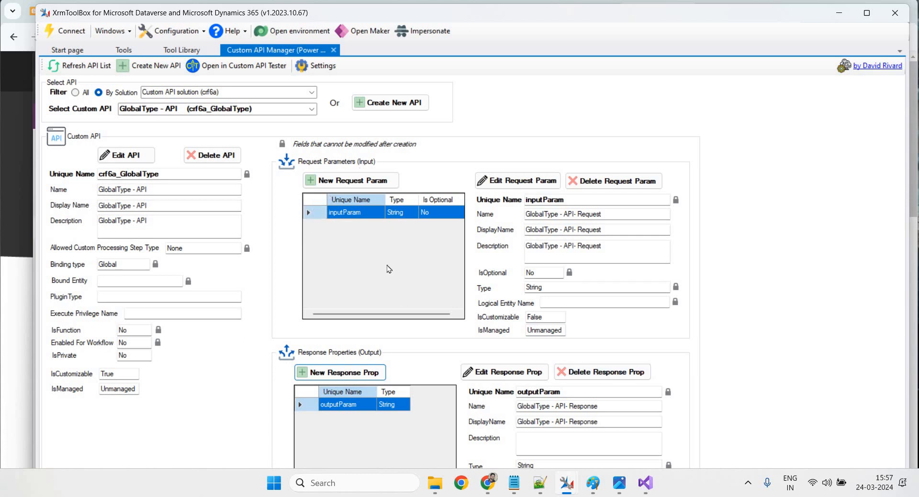
# Review the browser's New Custom API form fields: Unique Name, Name, Display Name, Binding Type Global
pyautogui.moveTo(488, 492)
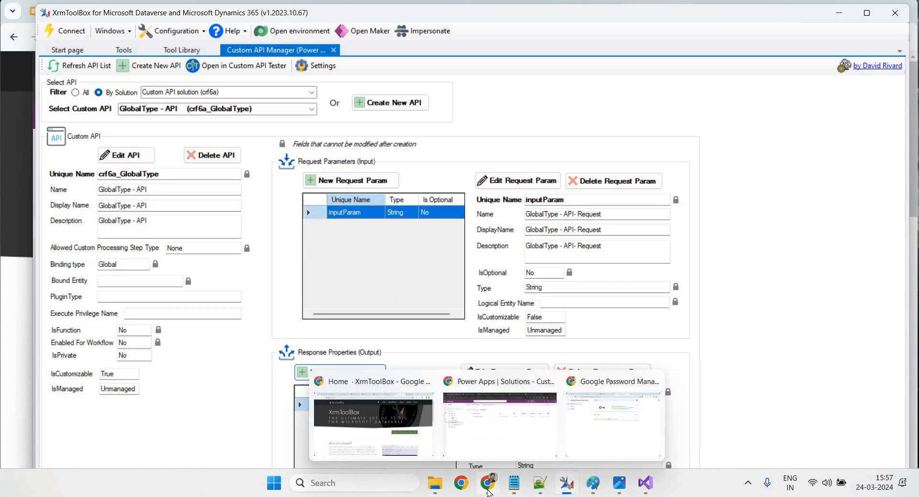
pyautogui.click(508, 436)
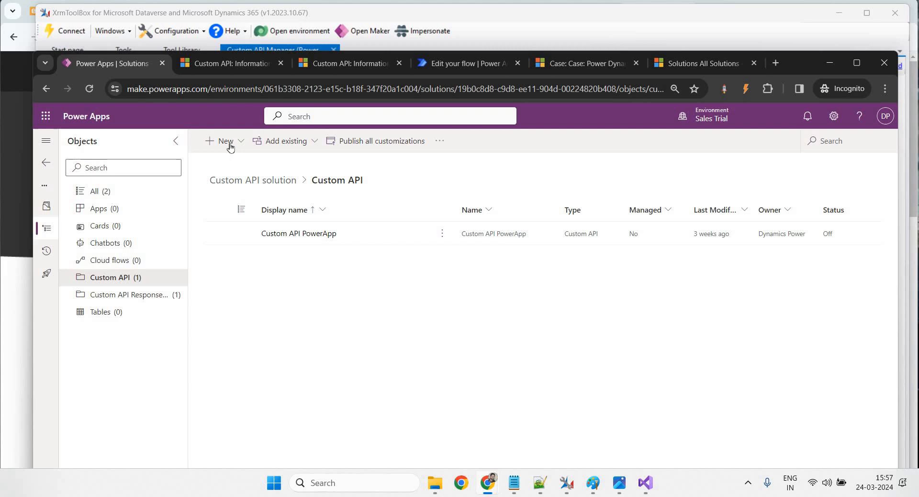
pyautogui.click(219, 69)
pyautogui.click(228, 247)
pyautogui.click(250, 281)
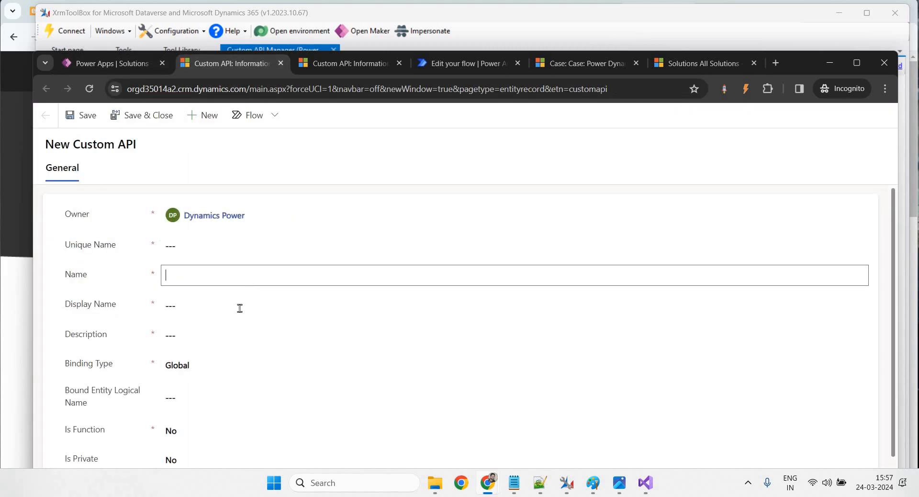
pyautogui.click(219, 341)
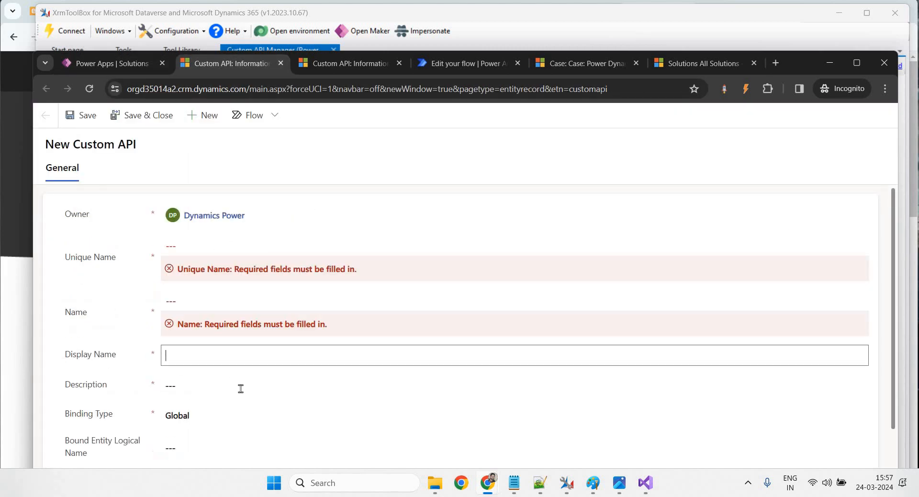
pyautogui.click(213, 422)
pyautogui.click(113, 317)
pyautogui.scroll(-3, 368, 229)
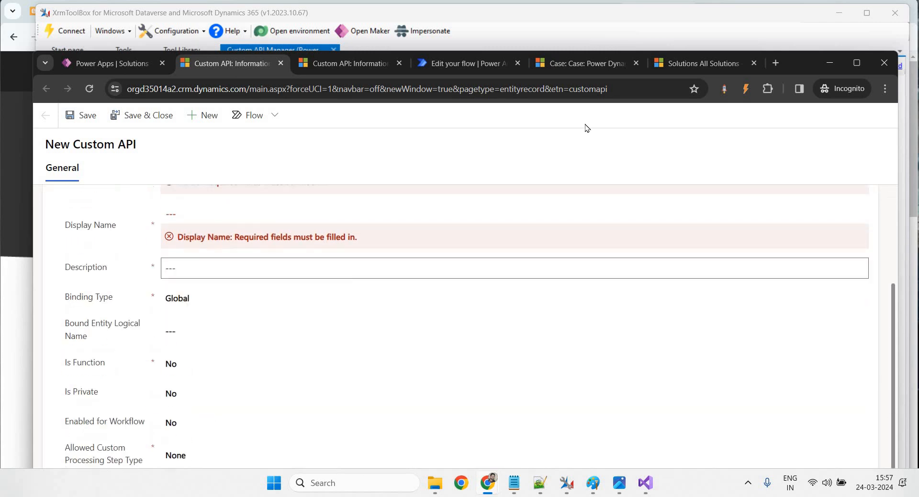
pyautogui.moveTo(793, 42); pyautogui.dragTo(786, 24)
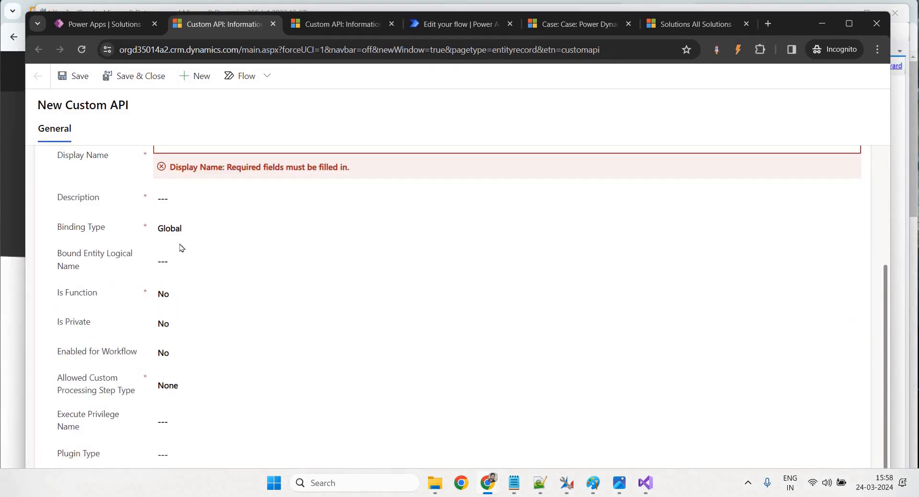
pyautogui.scroll(3, 176, 320)
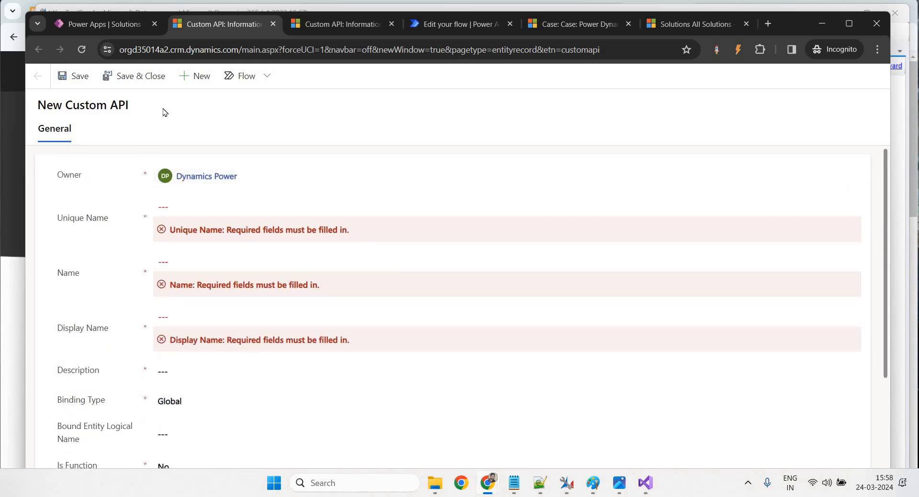
# Inspect the plugin code's incident entity on line 24 and shrink the Output pane
pyautogui.moveTo(645, 483)
pyautogui.click(651, 416)
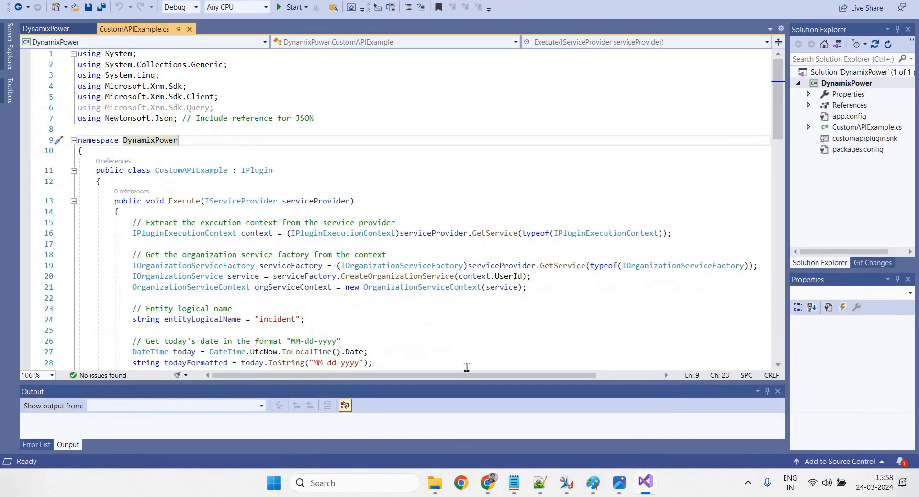
pyautogui.click(344, 150)
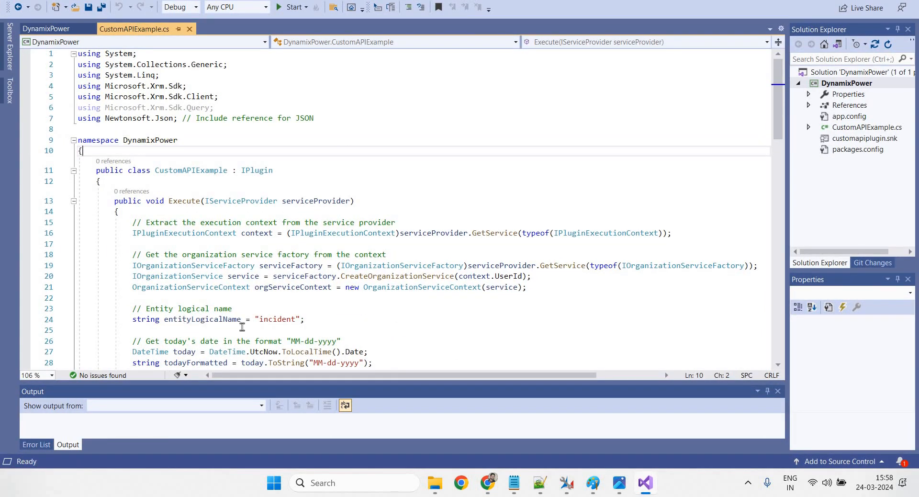
pyautogui.doubleClick(260, 318)
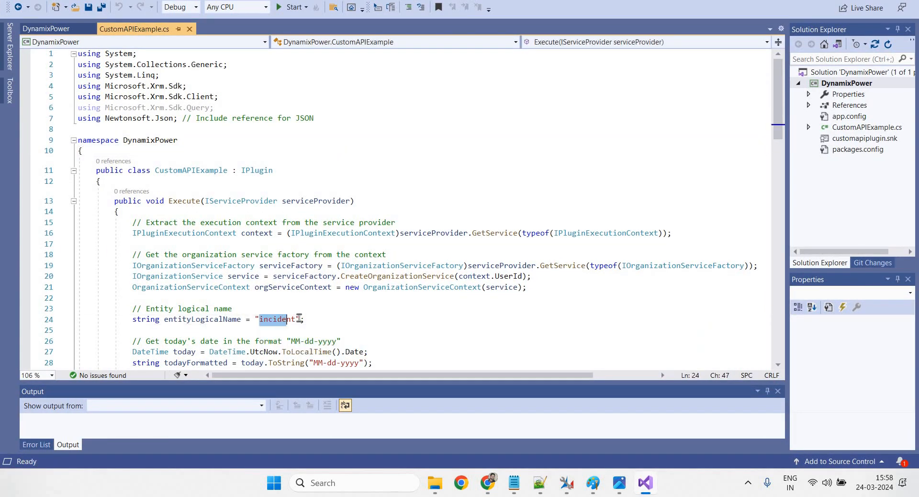
pyautogui.click(438, 317)
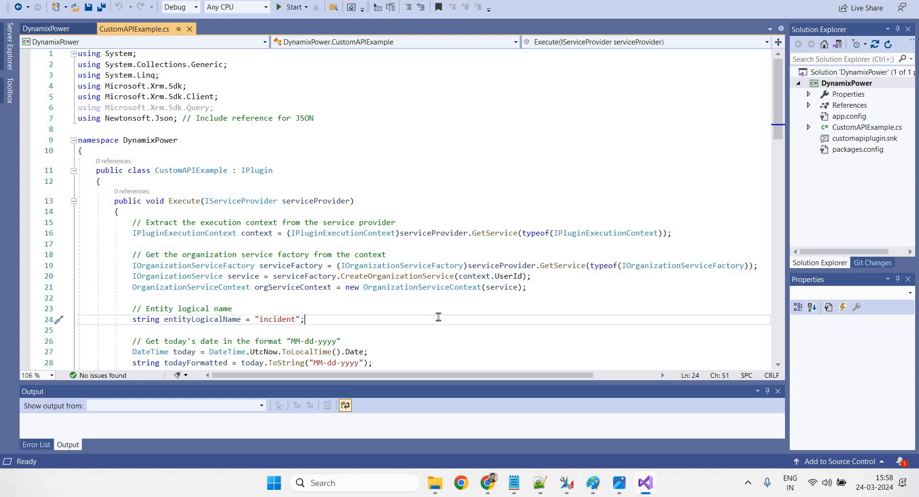
pyautogui.moveTo(469, 382); pyautogui.dragTo(478, 423)
pyautogui.click(445, 202)
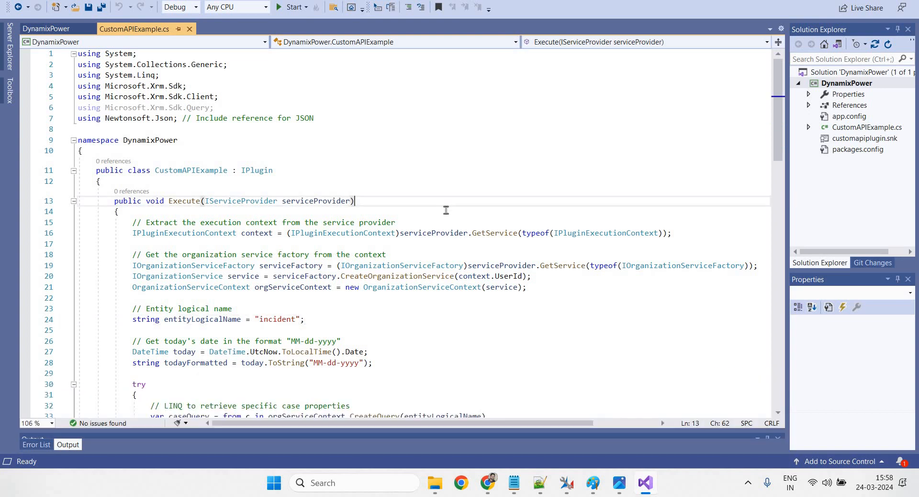
# Add a new Class to DynamixPower, renaming it to start with 'Glo', then view Notepad++ reference code
pyautogui.click(846, 83)
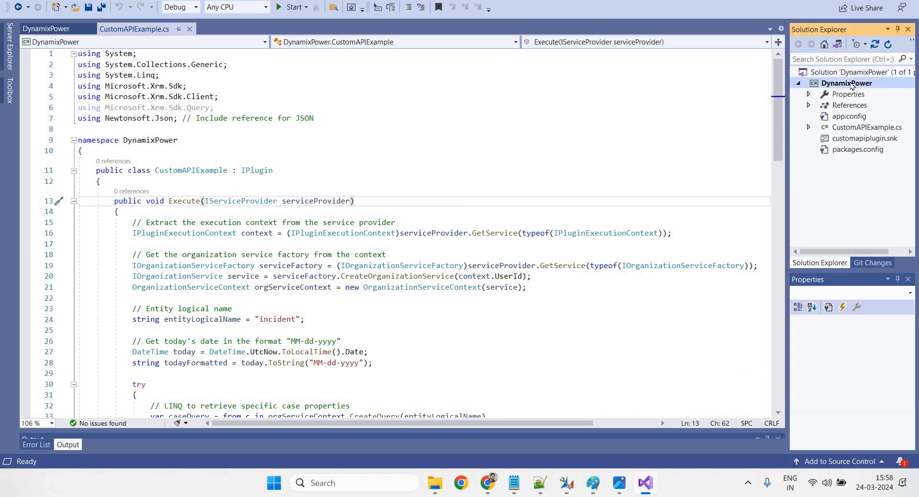
pyautogui.rightClick(851, 85)
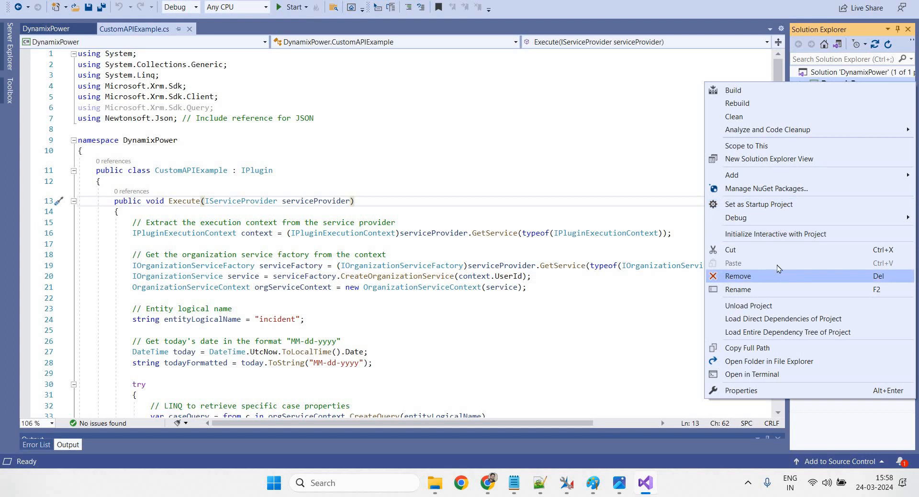
pyautogui.click(760, 175)
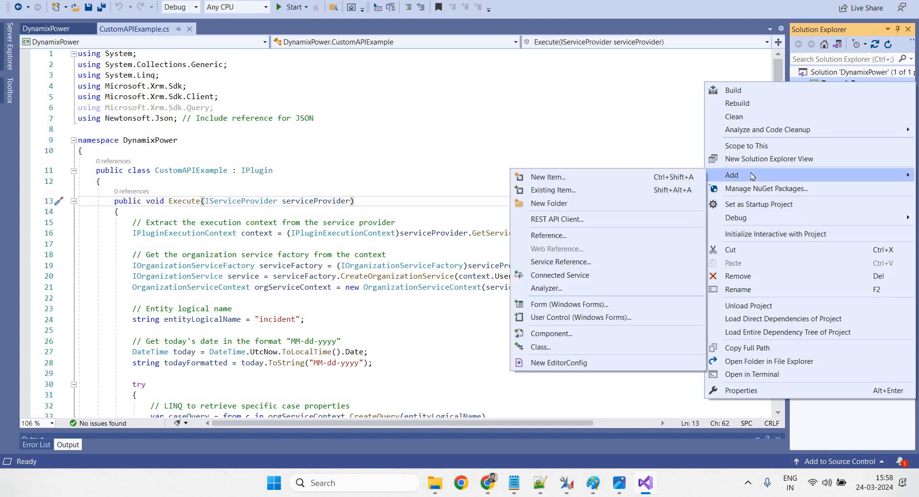
pyautogui.click(554, 348)
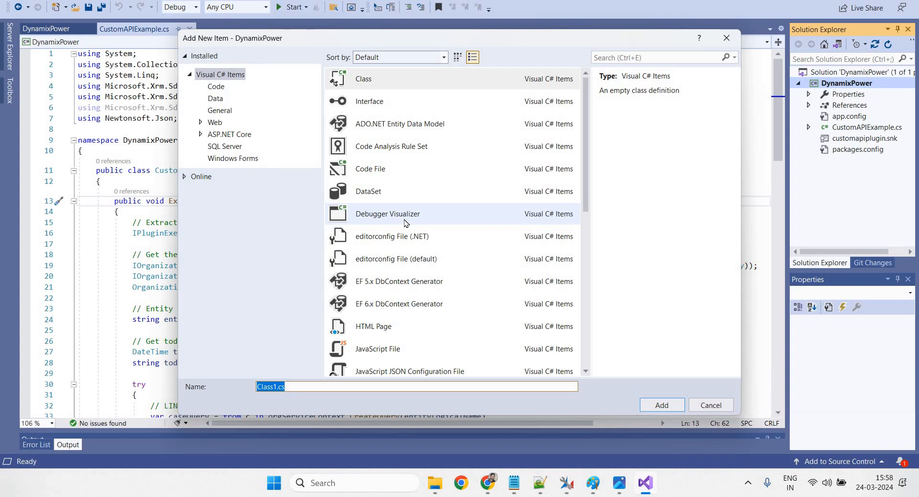
pyautogui.click(397, 82)
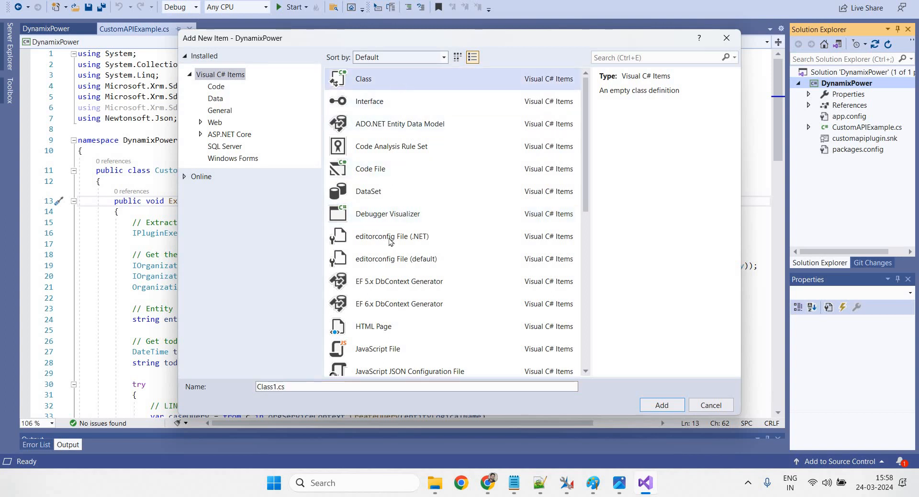
pyautogui.click(276, 386)
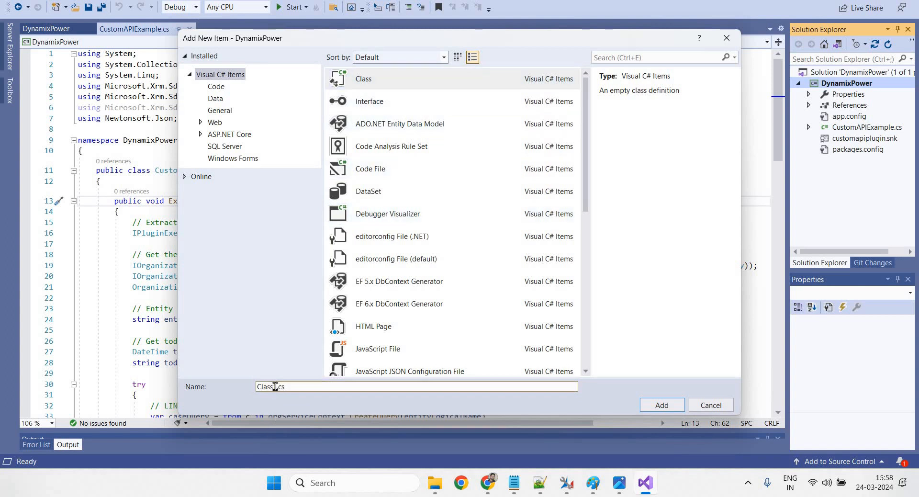
pyautogui.moveTo(275, 386); pyautogui.dragTo(238, 387)
pyautogui.press('BackSpace')
pyautogui.write('GlobalType')
pyautogui.click(539, 483)
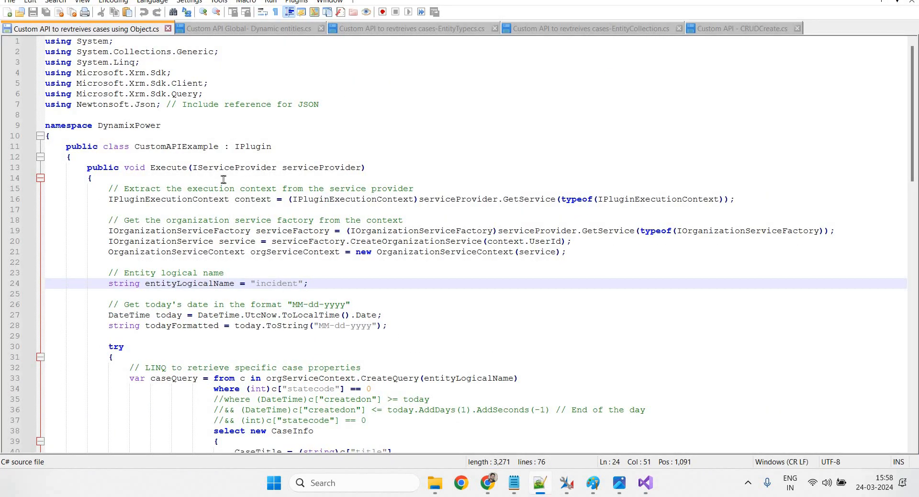
# Look up the MultipleResponsePlugin class name in Custom API Global- Dynamic entities.cs, then return to Visual Studio
pyautogui.click(230, 30)
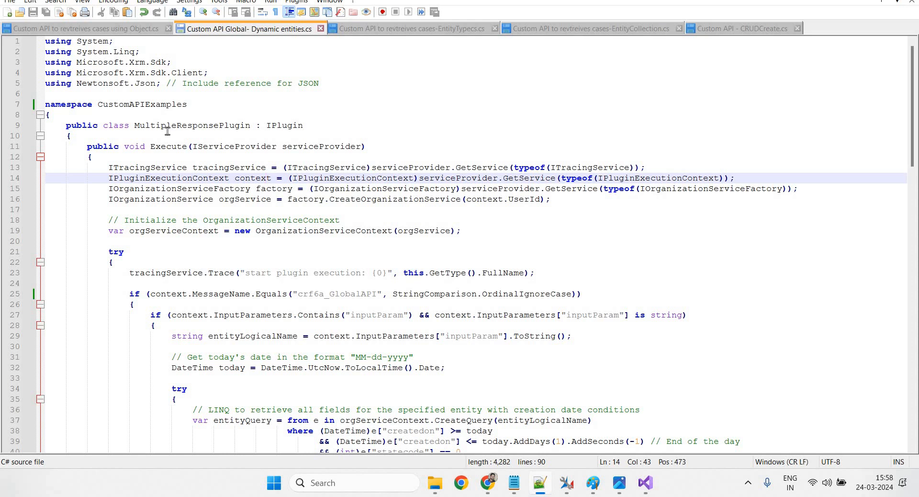
pyautogui.moveTo(135, 126); pyautogui.dragTo(250, 125)
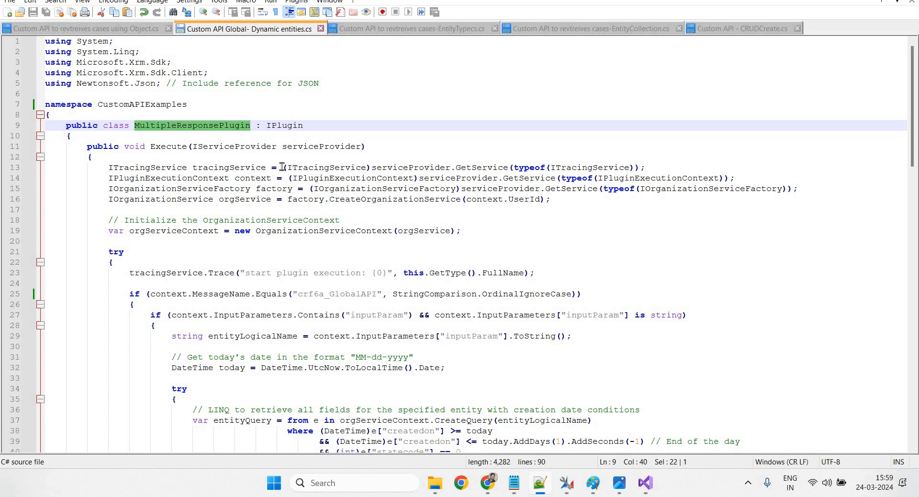
pyautogui.click(386, 199)
pyautogui.click(645, 483)
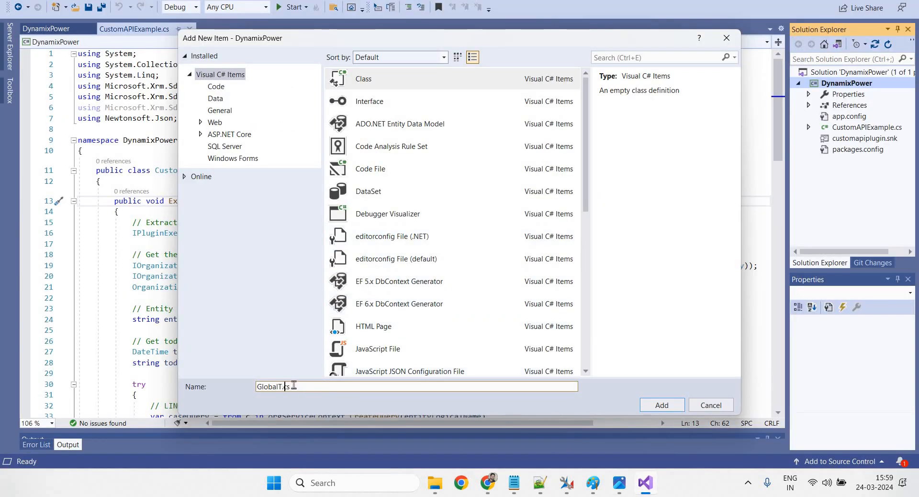
# Name the new class file GlobalType.cs and add it to the DynamixPower project
pyautogui.press('BackSpace')
pyautogui.press('BackSpace')
pyautogui.press('BackSpace')
pyautogui.press('BackSpace')
pyautogui.press('BackSpace')
pyautogui.press('BackSpace')
pyautogui.press('BackSpace')
pyautogui.write('Globa')
pyautogui.press('End')
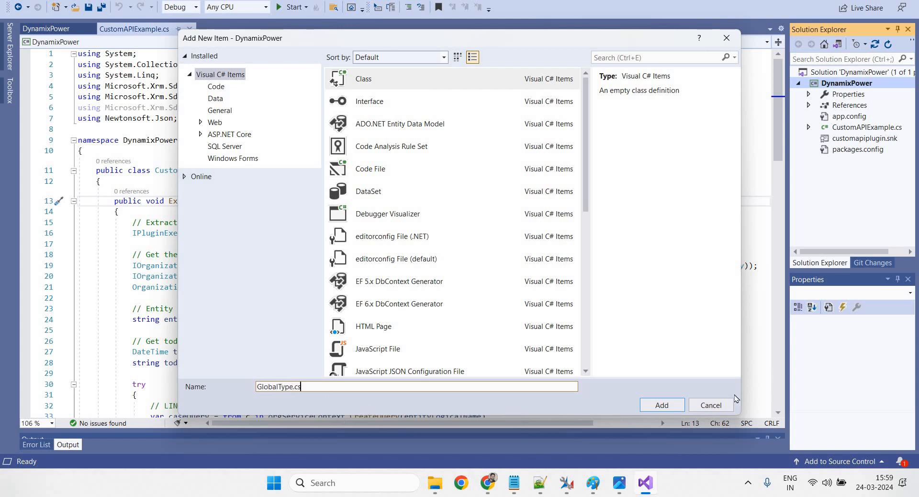
pyautogui.click(662, 405)
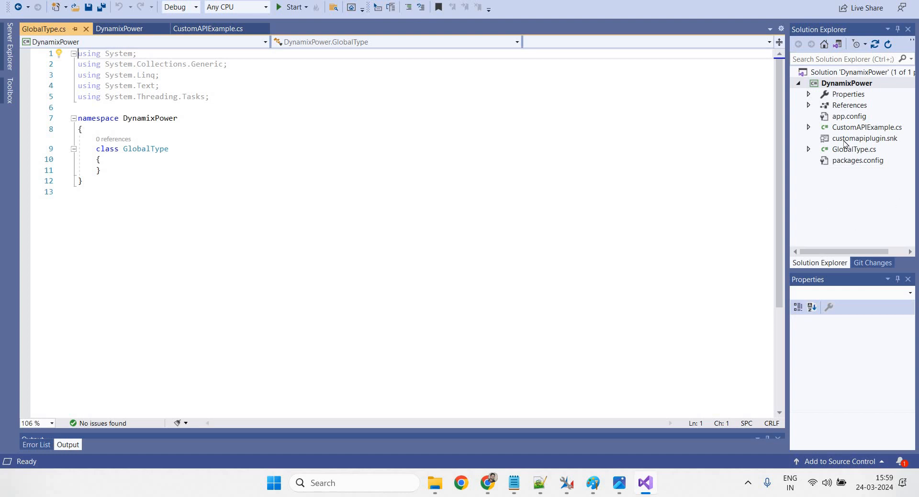
# Open the DynamixPower solution property pages and close them without changes
pyautogui.click(879, 138)
pyautogui.rightClick(843, 83)
pyautogui.click(841, 72)
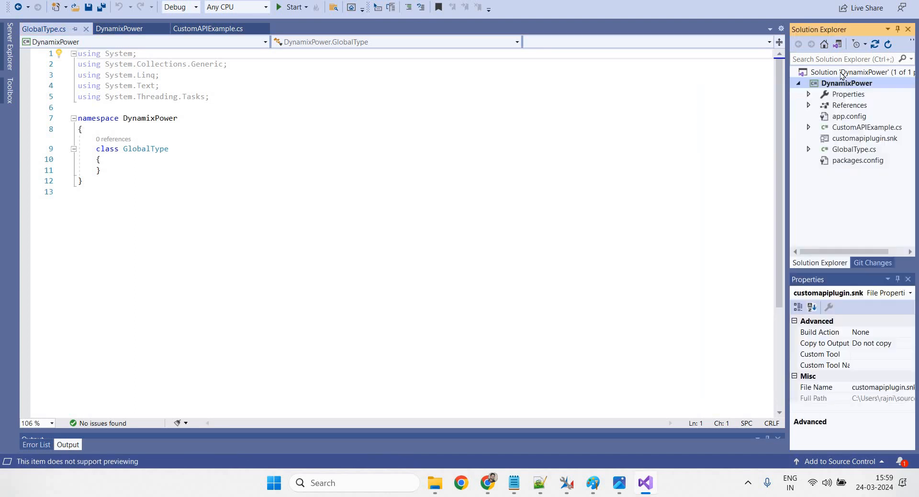
pyautogui.rightClick(841, 73)
pyautogui.click(735, 335)
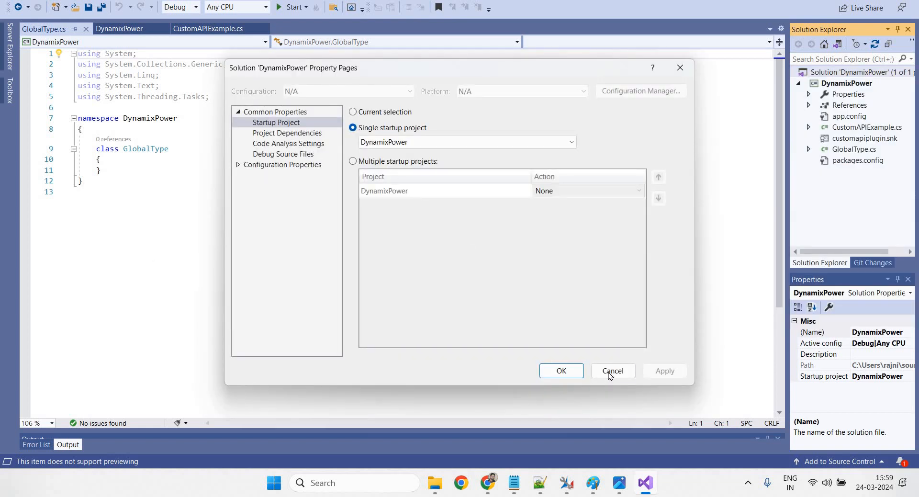
pyautogui.click(610, 371)
# Review the DynamixPower project properties, signed with customapiplugin.snk, then close them
pyautogui.click(847, 84)
pyautogui.rightClick(847, 83)
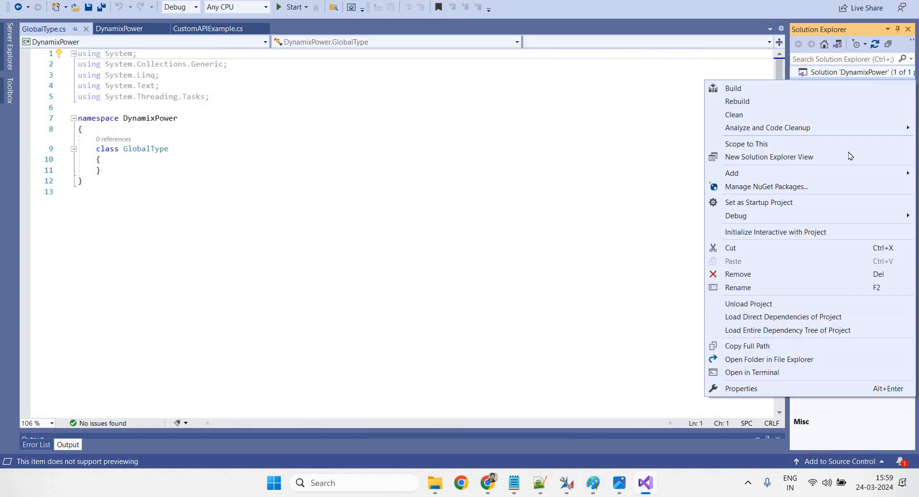
pyautogui.click(769, 389)
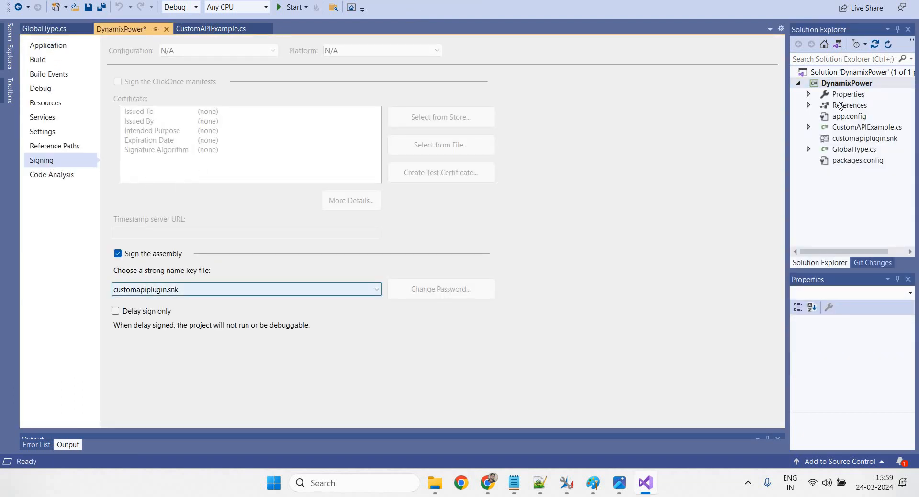
pyautogui.click(167, 29)
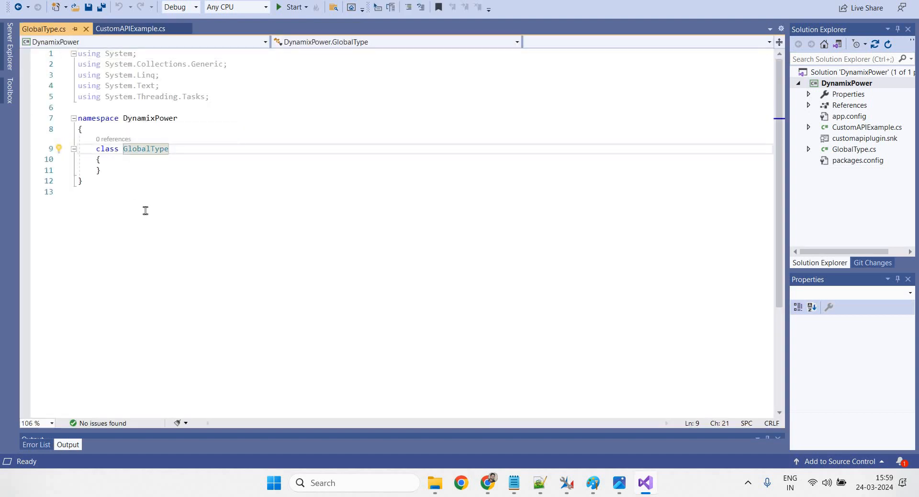
# Copy all the Notepad++ plugin code and paste it below the empty GlobalType stub
pyautogui.click(127, 193)
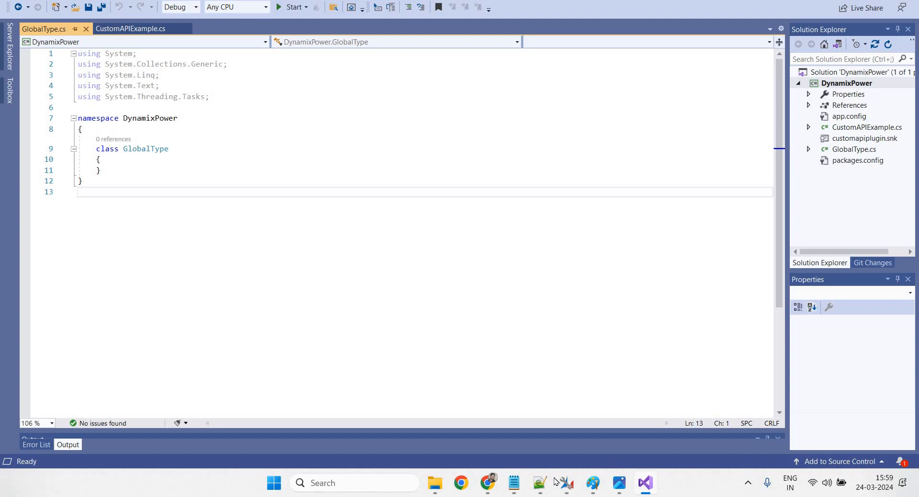
pyautogui.click(538, 484)
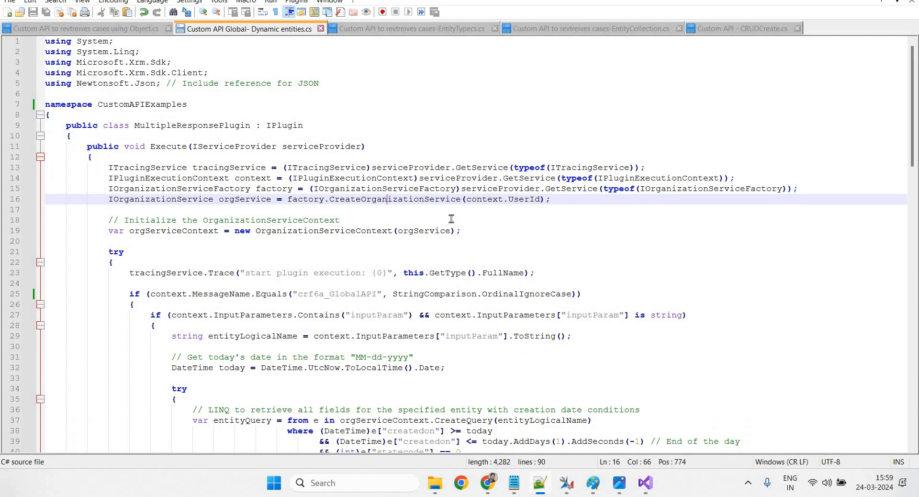
pyautogui.click(387, 127)
pyautogui.hotkey('ctrl', 'a')
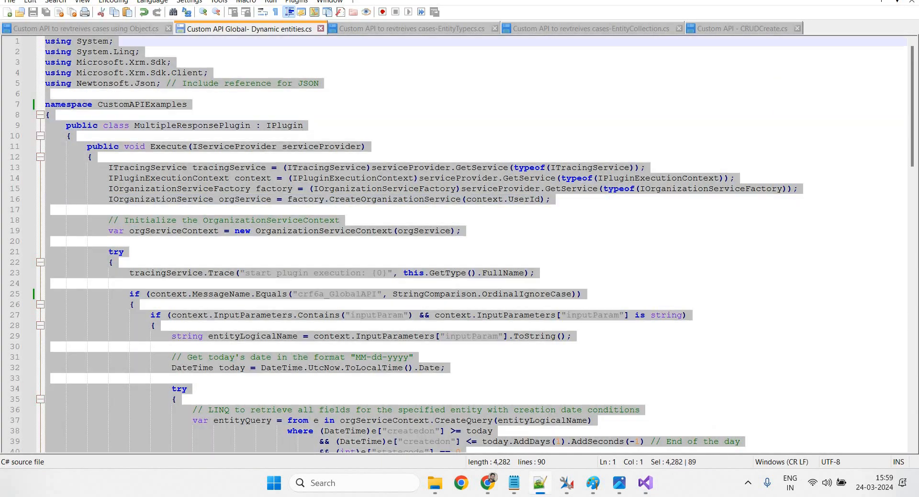
pyautogui.click(645, 483)
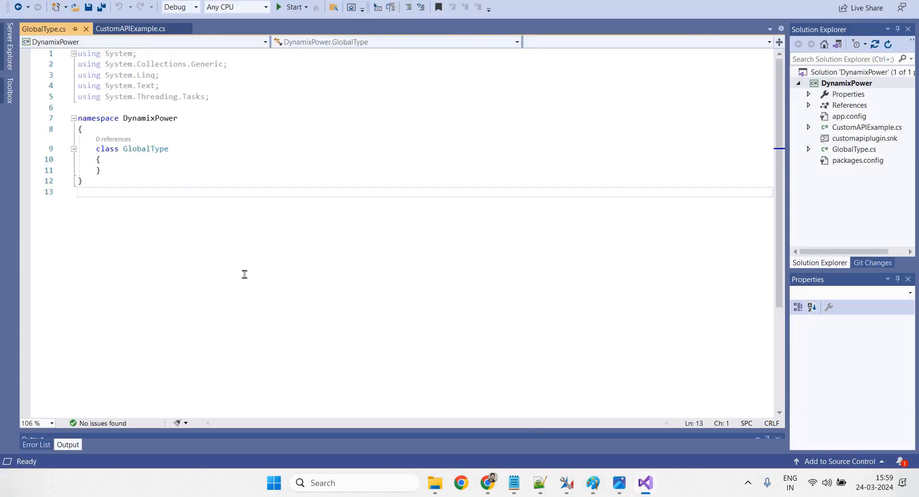
pyautogui.press('Return')
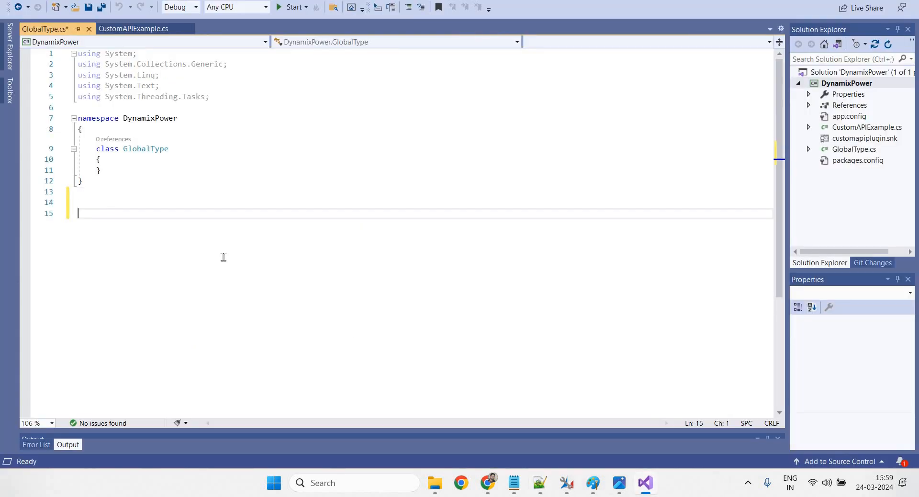
pyautogui.hotkey('ctrl', 'v')
# Rename MultipleResponsePlugin to GlobalType and CustomAPIExamples to DynamixPower, then select the old stub lines 1–13
pyautogui.scroll(20, 214, 250)
pyautogui.scroll(6, 214, 250)
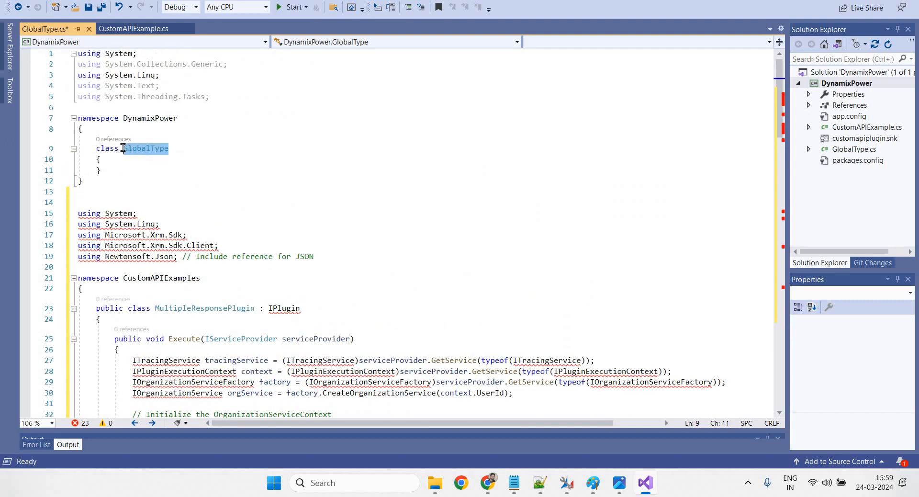
pyautogui.doubleClick(123, 148)
pyautogui.hotkey('ctrl', 'c')
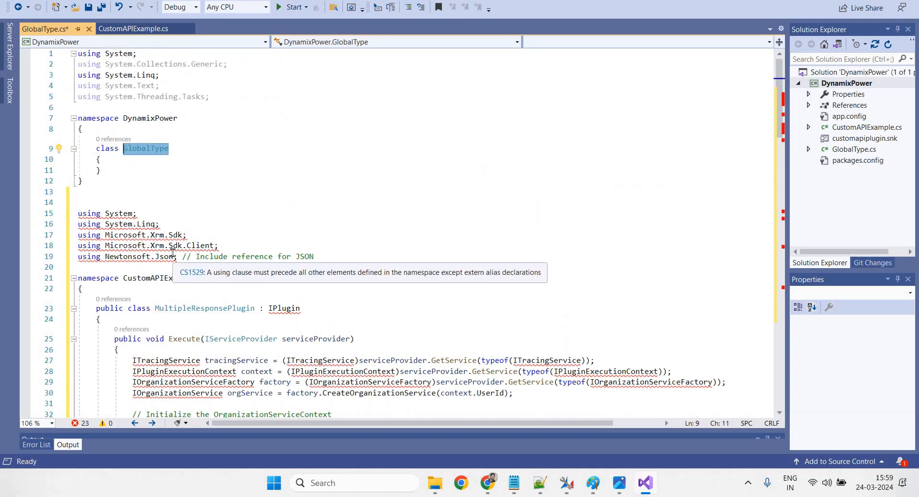
pyautogui.doubleClick(172, 308)
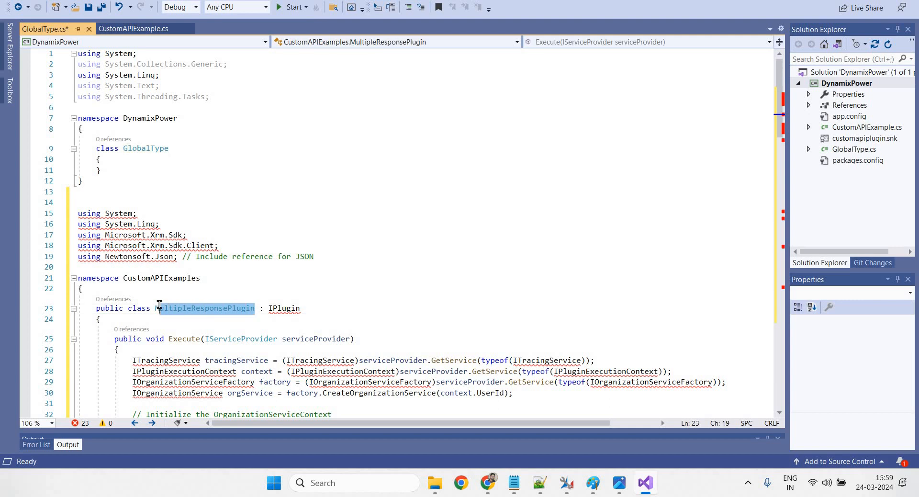
pyautogui.hotkey('ctrl', 'v')
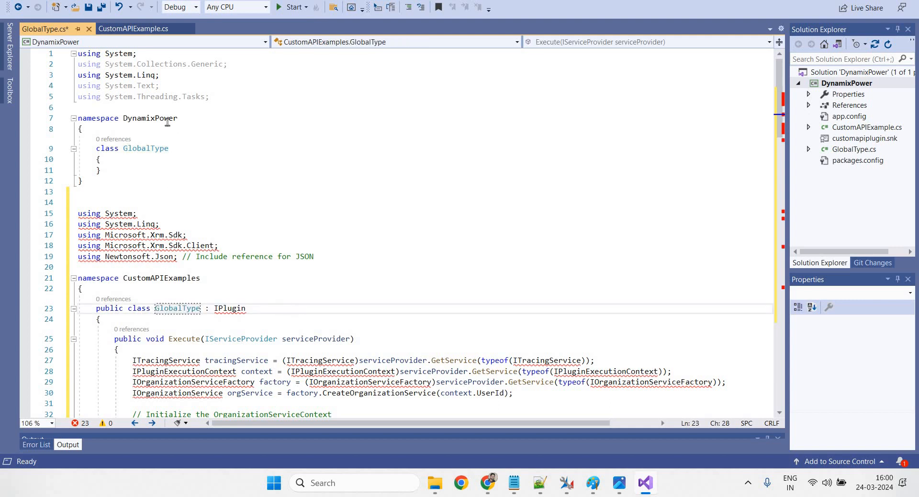
pyautogui.moveTo(177, 119); pyautogui.dragTo(124, 123)
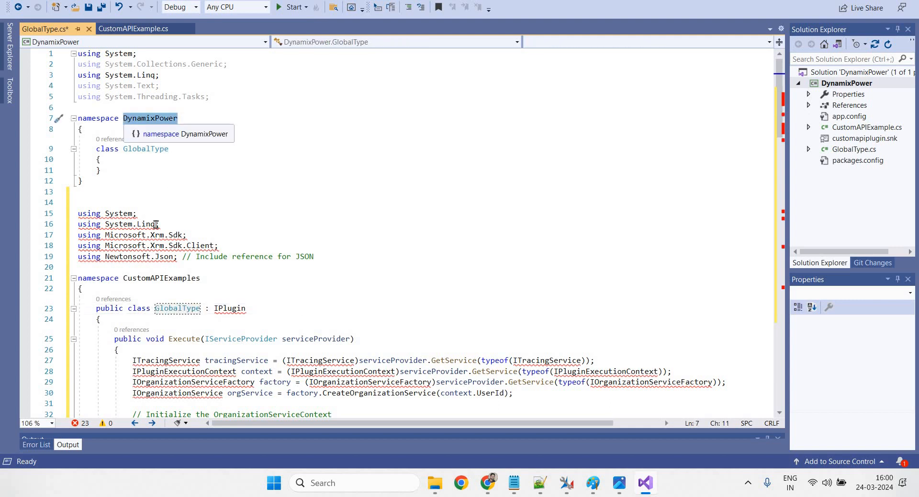
pyautogui.moveTo(200, 278); pyautogui.dragTo(123, 277)
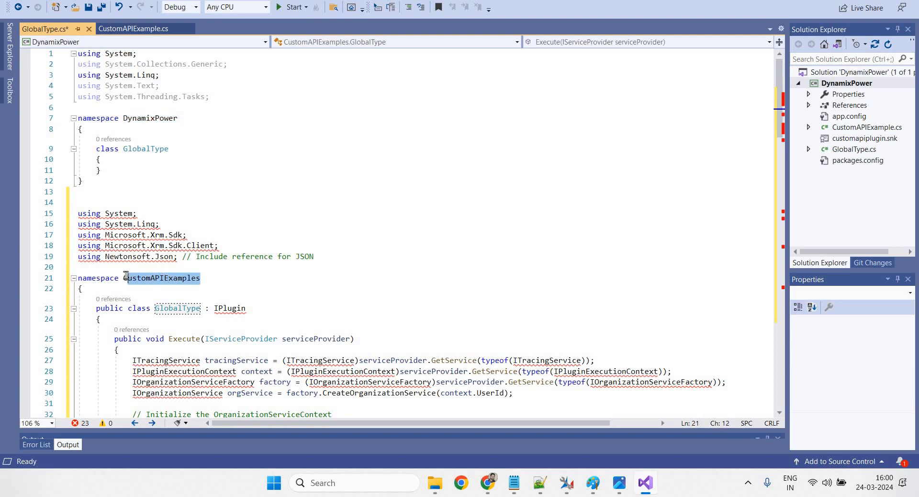
pyautogui.write('DynamixPower')
pyautogui.click(165, 200)
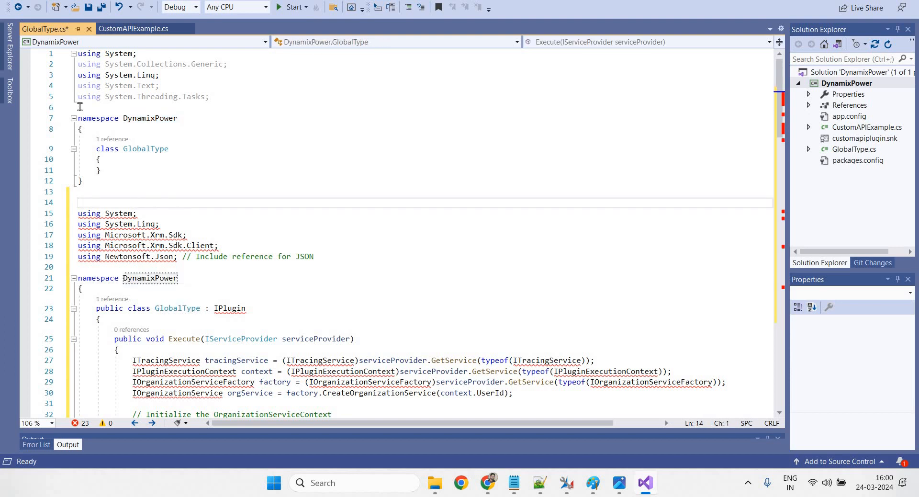
pyautogui.moveTo(164, 200); pyautogui.dragTo(79, 53)
# Delete the stray character and the leftover empty first line so no issues remain
pyautogui.write('u')
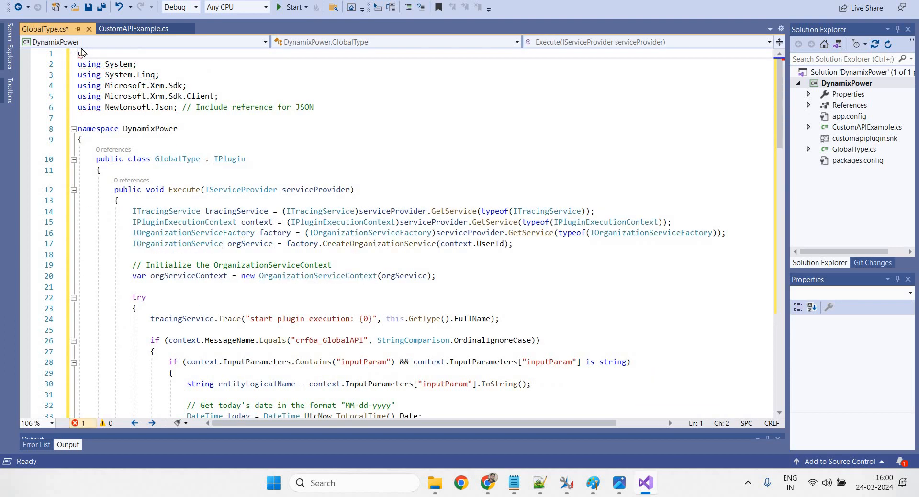
pyautogui.press('BackSpace')
pyautogui.press('Delete')
# Review the Execute method, the OrganizationServiceContext setup and the crf6a_GlobalAPI message name check
pyautogui.click(422, 175)
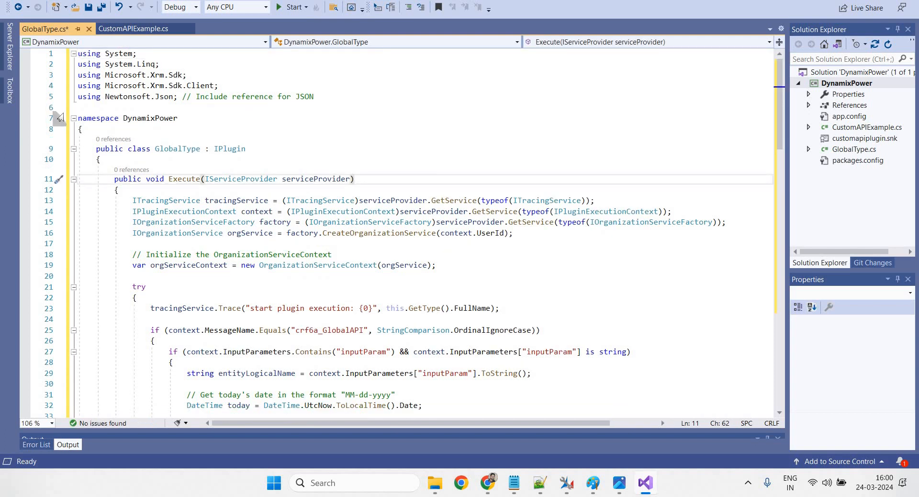
pyautogui.click(401, 253)
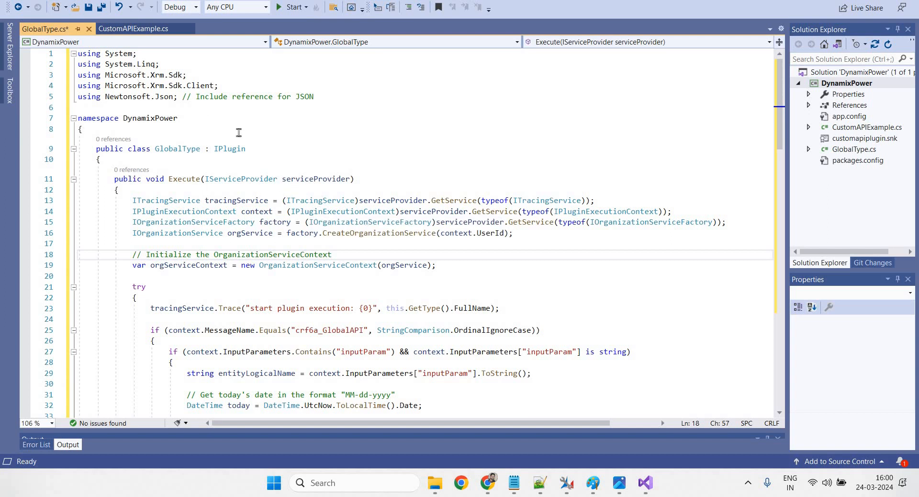
pyautogui.moveTo(313, 97); pyautogui.dragTo(200, 96)
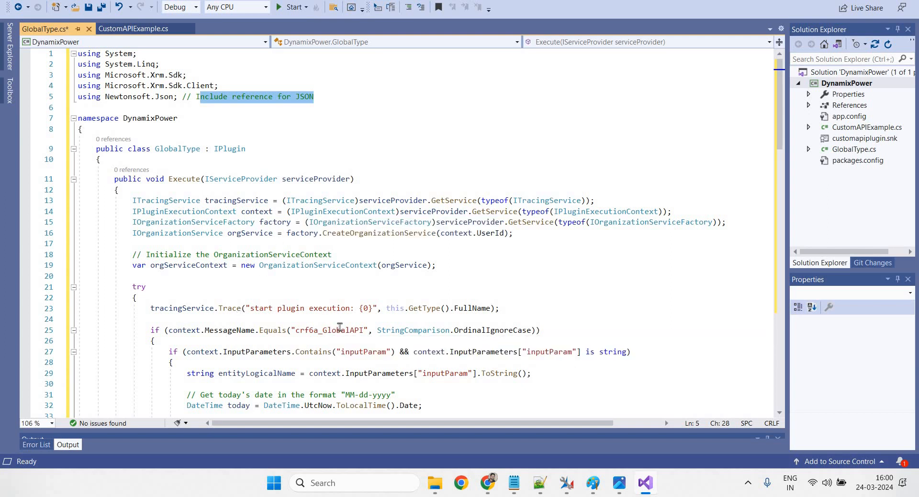
pyautogui.moveTo(299, 330); pyautogui.dragTo(359, 330)
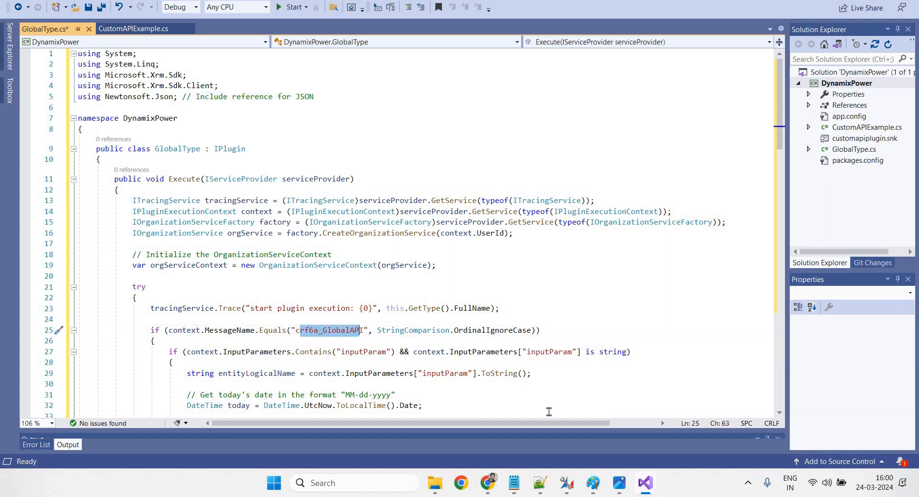
pyautogui.click(570, 483)
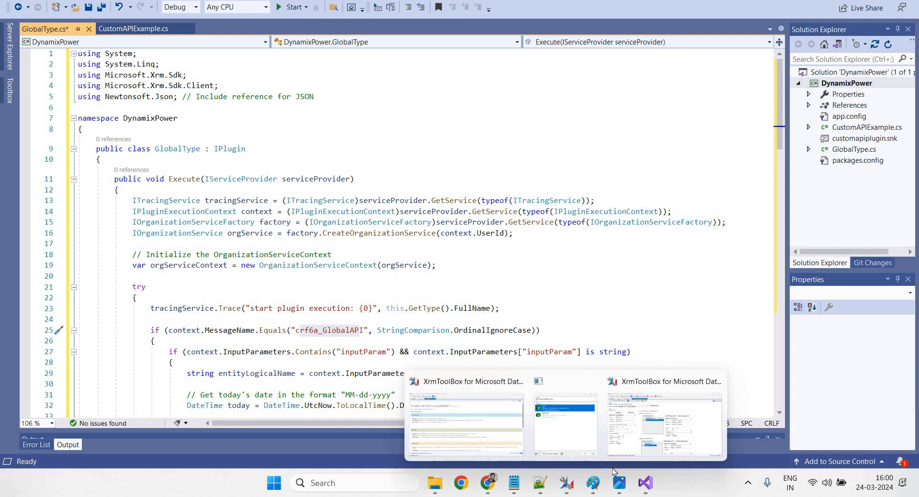
# Check that XrmToolBox's Custom API Manager shows GlobalType - API with unique name crf6a_GlobalType
pyautogui.click(667, 429)
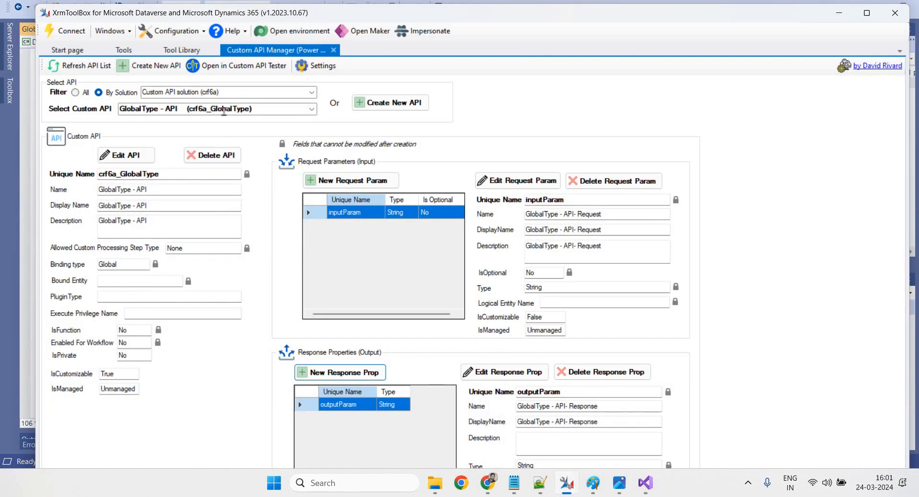
pyautogui.click(250, 109)
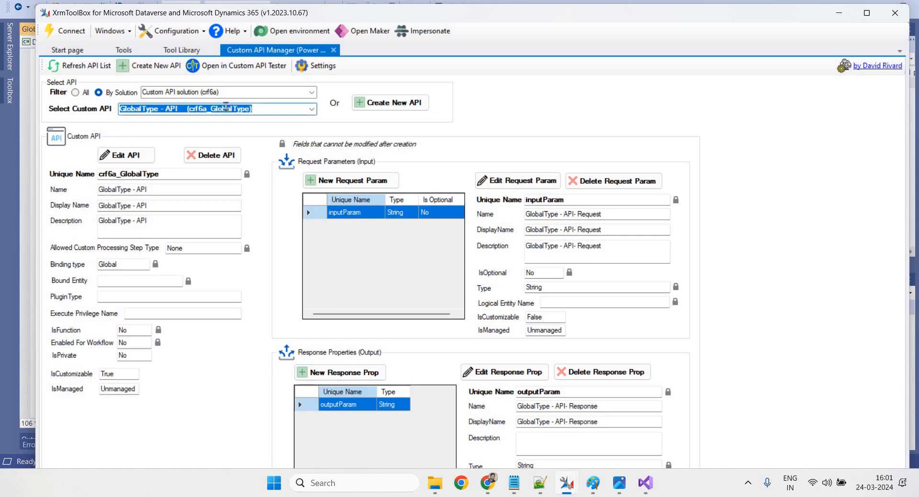
pyautogui.click(225, 108)
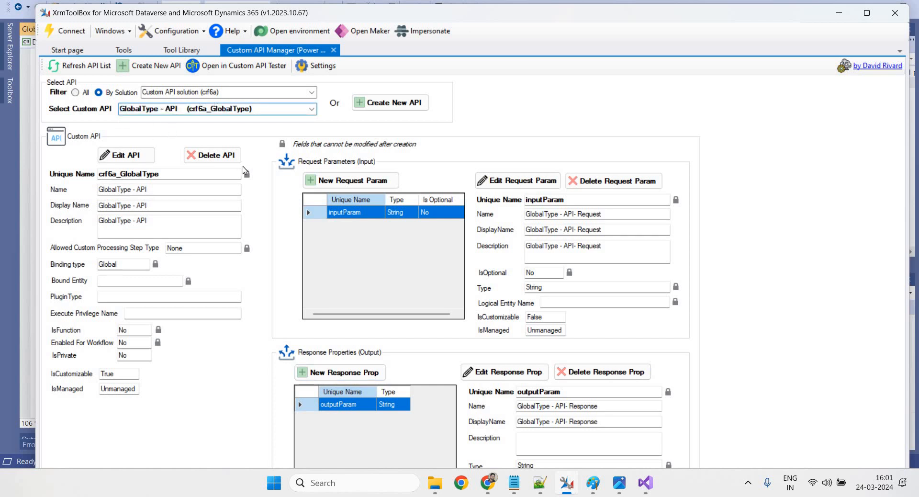
# Re-check the crf6a_GlobalAPI message name in GlobalType.cs
pyautogui.click(644, 483)
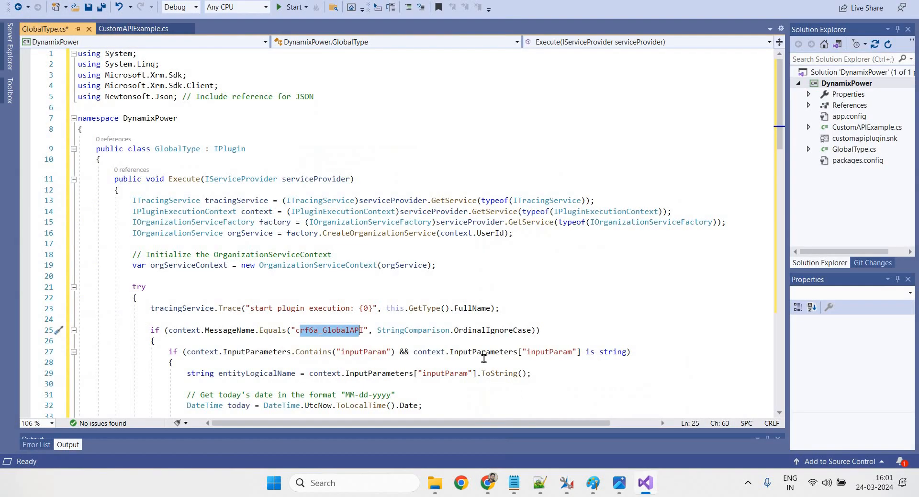
pyautogui.moveTo(363, 330); pyautogui.dragTo(296, 330)
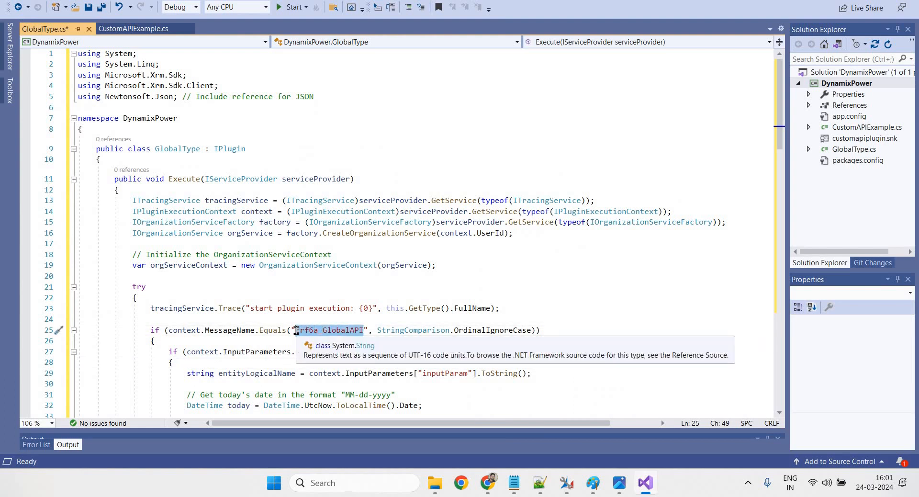
pyautogui.click(435, 298)
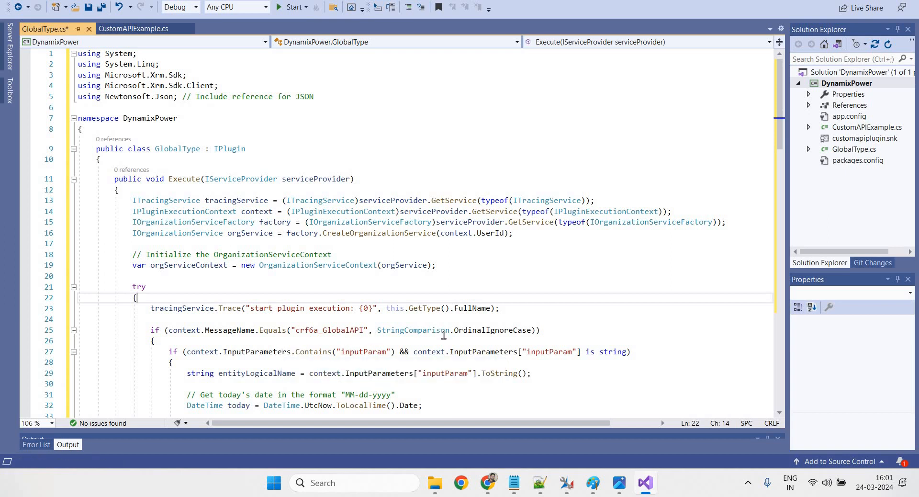
# Review the LINQ query's createdon >= today and statecode filter conditions
pyautogui.scroll(-1, 471, 335)
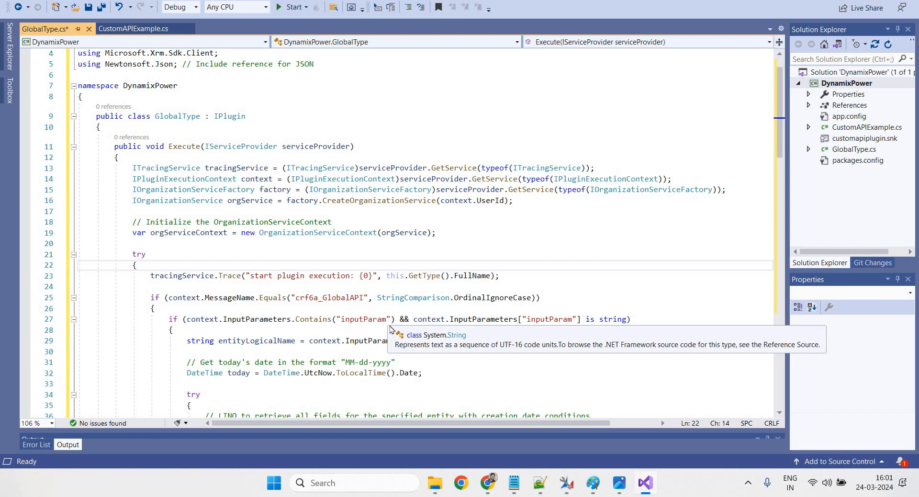
pyautogui.scroll(-1, 478, 330)
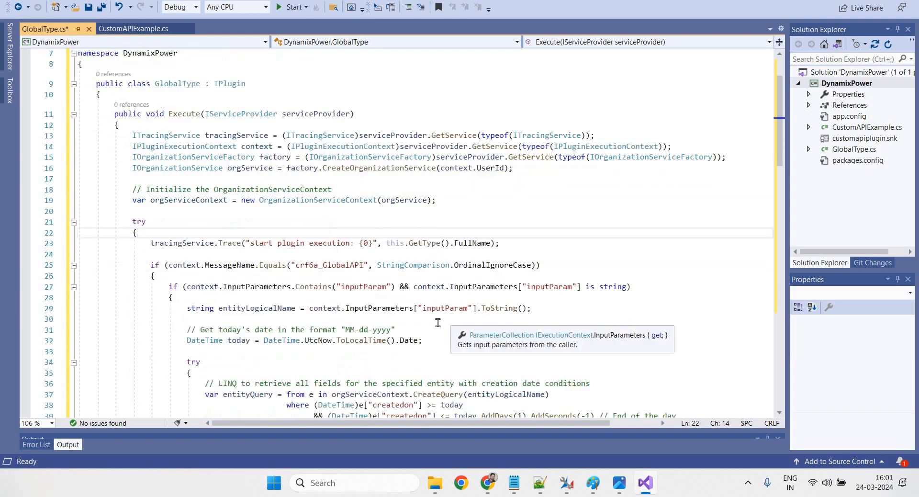
pyautogui.scroll(-4, 368, 248)
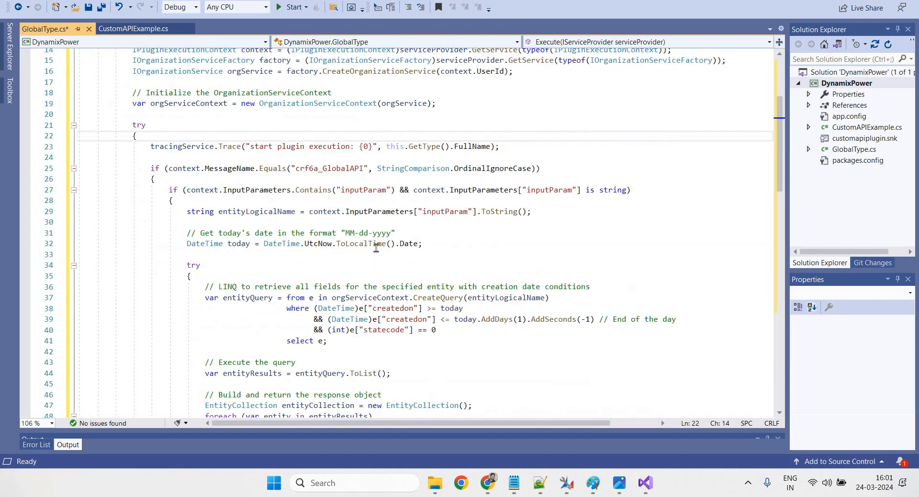
pyautogui.moveTo(316, 293)
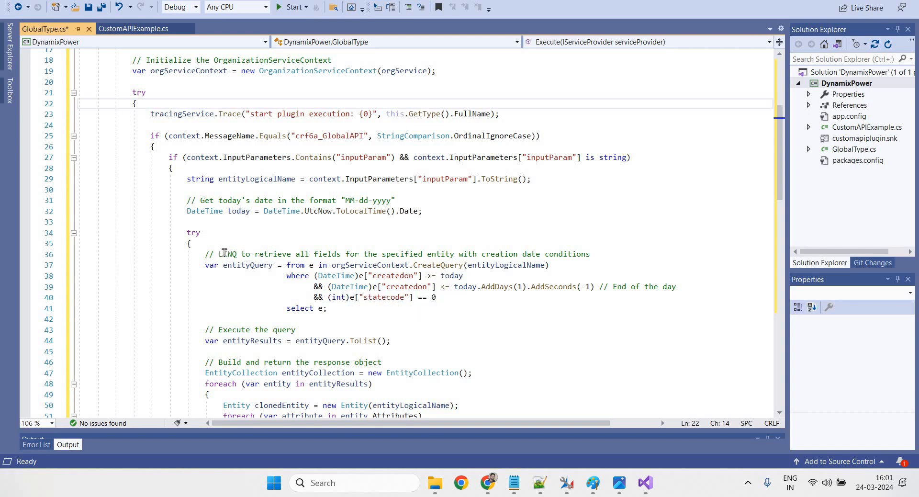
pyautogui.moveTo(222, 254); pyautogui.dragTo(398, 322)
pyautogui.click(397, 322)
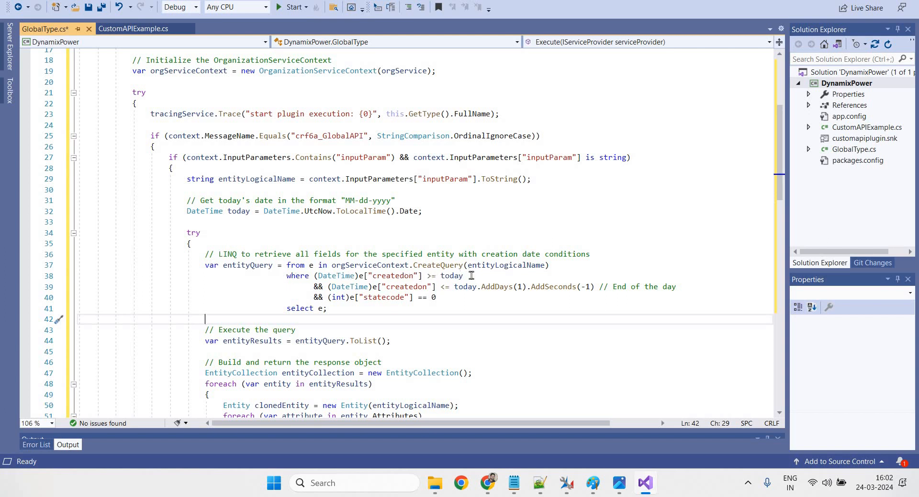
pyautogui.moveTo(463, 276); pyautogui.dragTo(417, 275)
pyautogui.moveTo(540, 306); pyautogui.dragTo(205, 255)
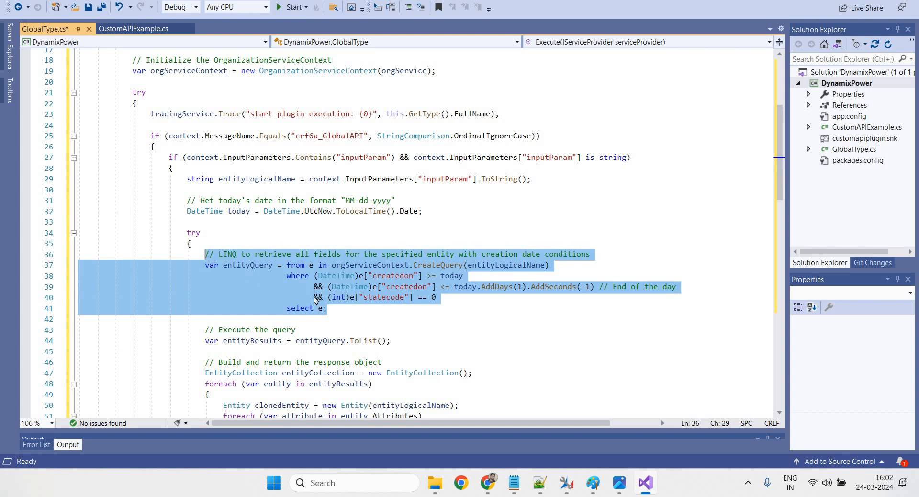
pyautogui.press('Right')
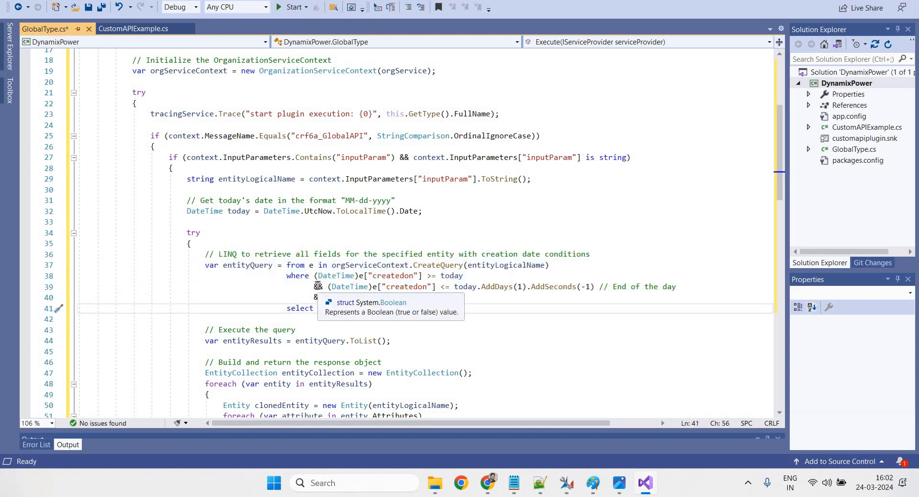
pyautogui.moveTo(327, 287); pyautogui.dragTo(396, 317)
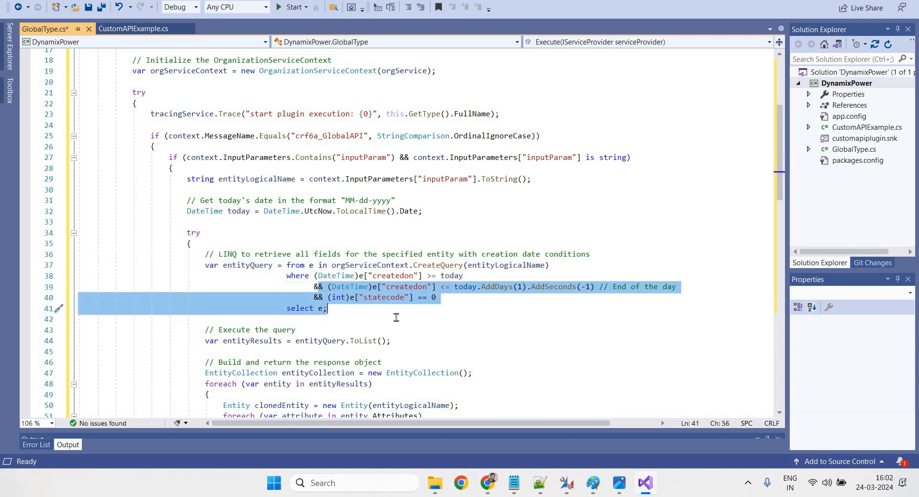
# Find the outputParam output assignment on line 61 and compare it in the Custom API Manager
pyautogui.scroll(-1, 429, 329)
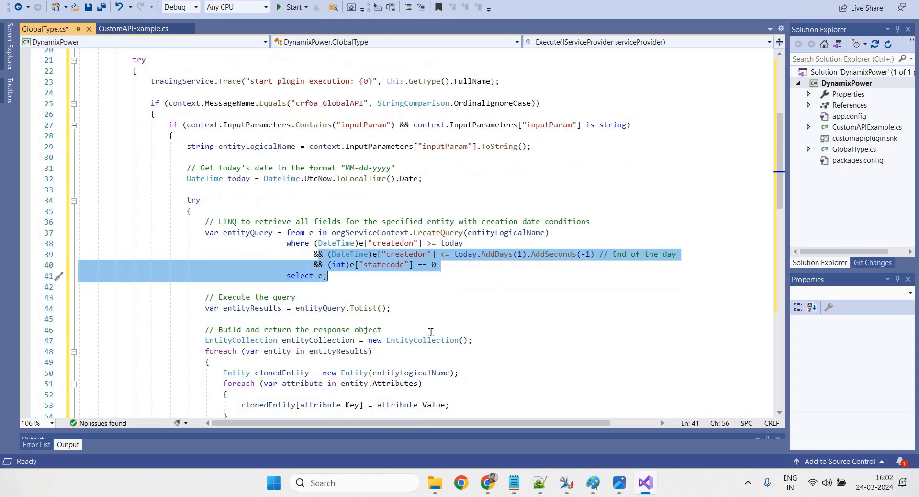
pyautogui.scroll(-1, 430, 331)
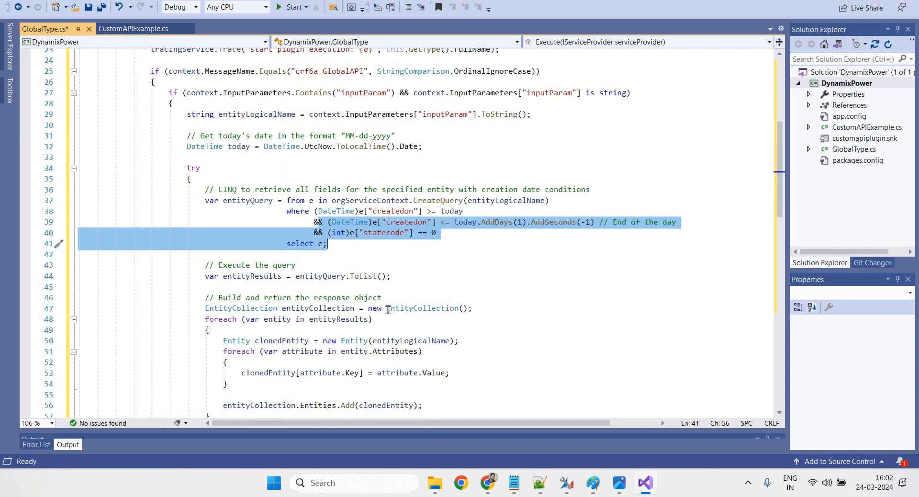
pyautogui.scroll(-1, 387, 309)
pyautogui.scroll(-2, 387, 323)
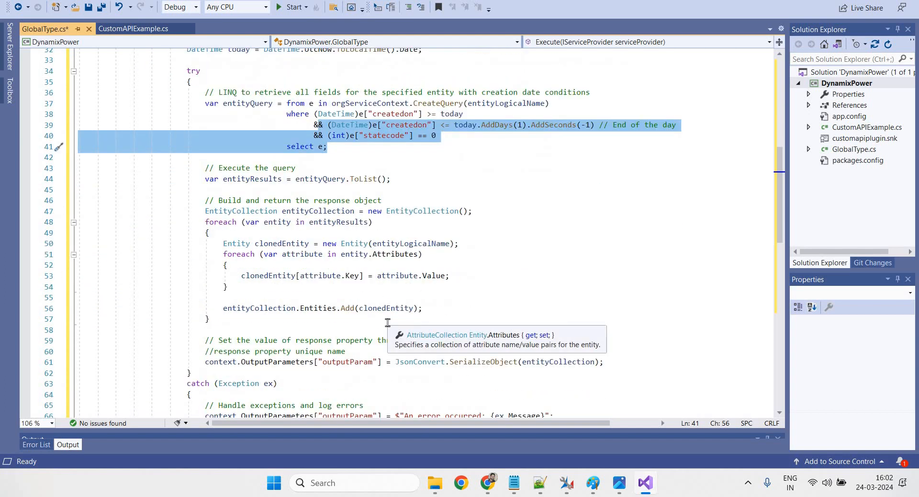
pyautogui.scroll(-2, 360, 304)
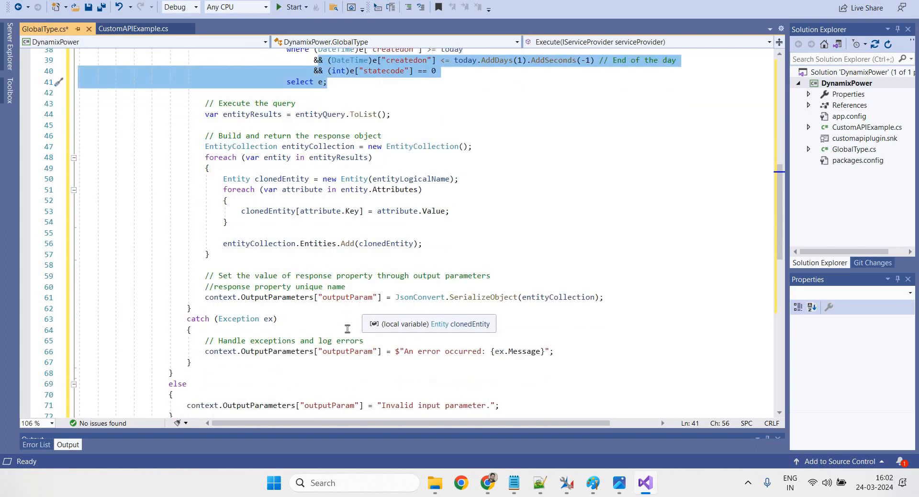
pyautogui.tripleClick(338, 299)
pyautogui.doubleClick(338, 298)
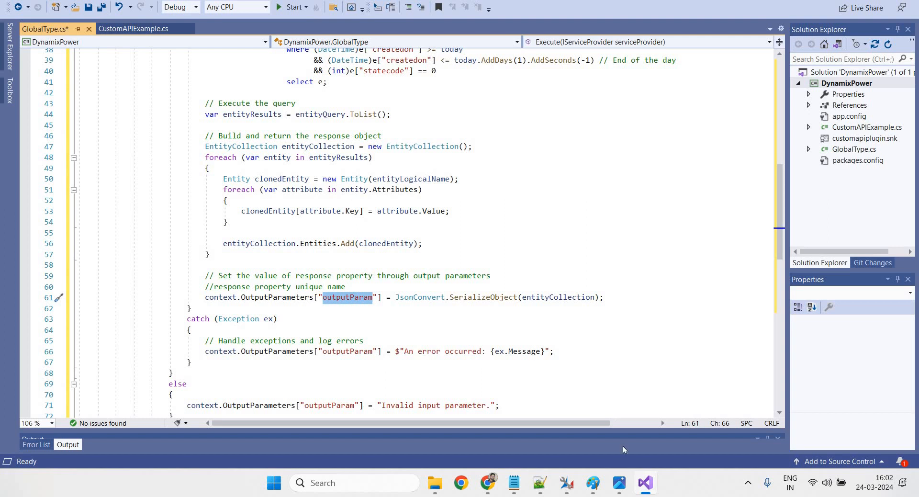
pyautogui.moveTo(566, 483)
pyautogui.click(679, 427)
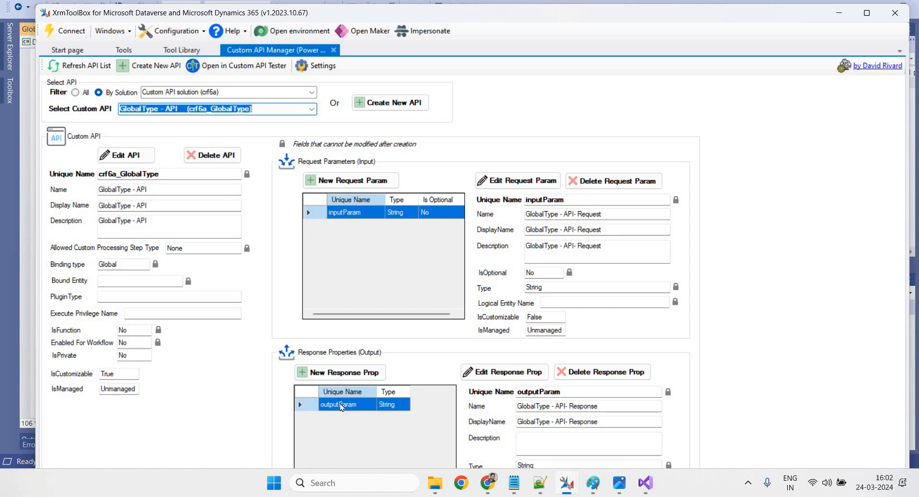
# Check the outputParam response property, then go back to the GlobalType.cs code
pyautogui.click(645, 482)
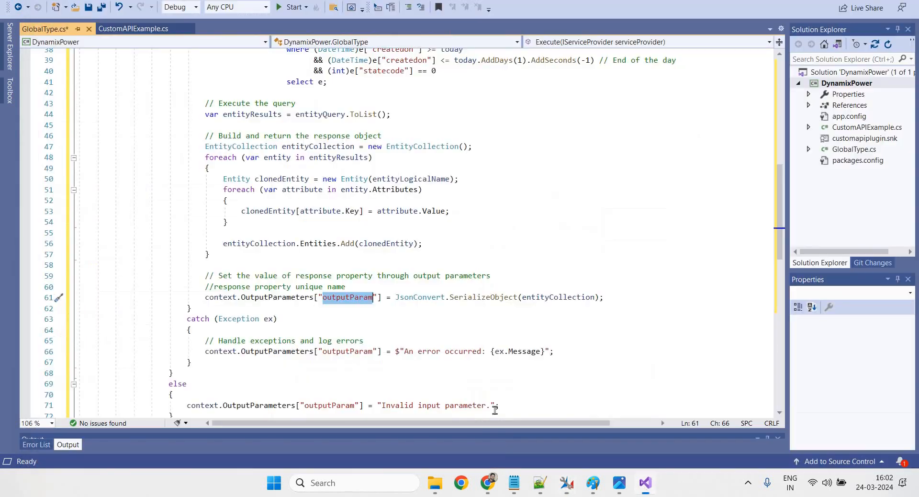
# Confirm the inputParam and crf6a_GlobalAPI names in GlobalType.cs match the Custom API
pyautogui.click(355, 297)
pyautogui.scroll(5, 413, 323)
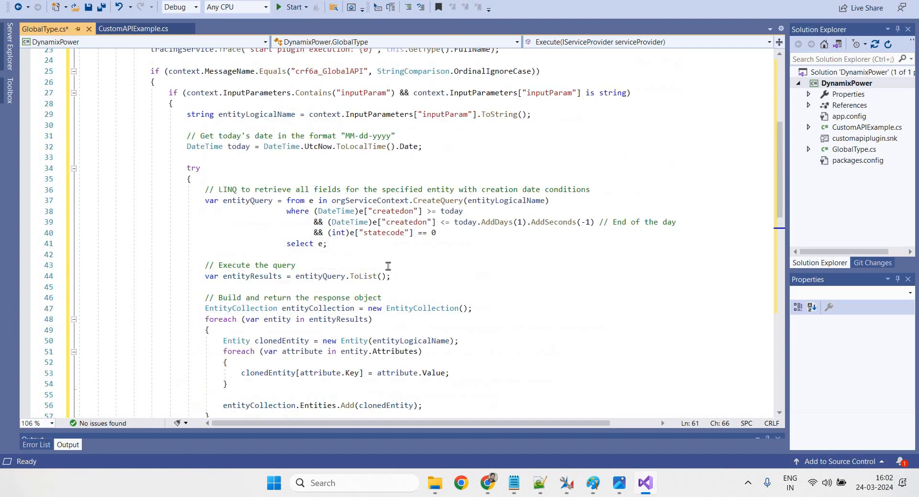
pyautogui.doubleClick(360, 93)
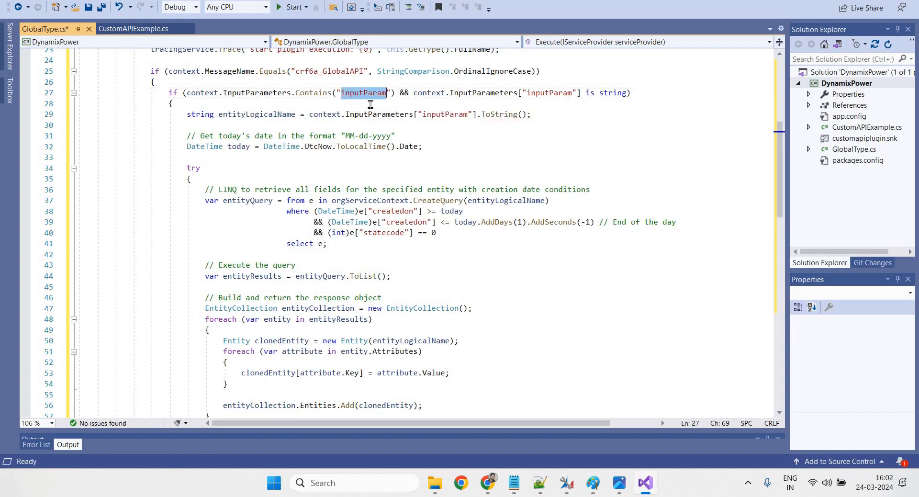
pyautogui.doubleClick(325, 72)
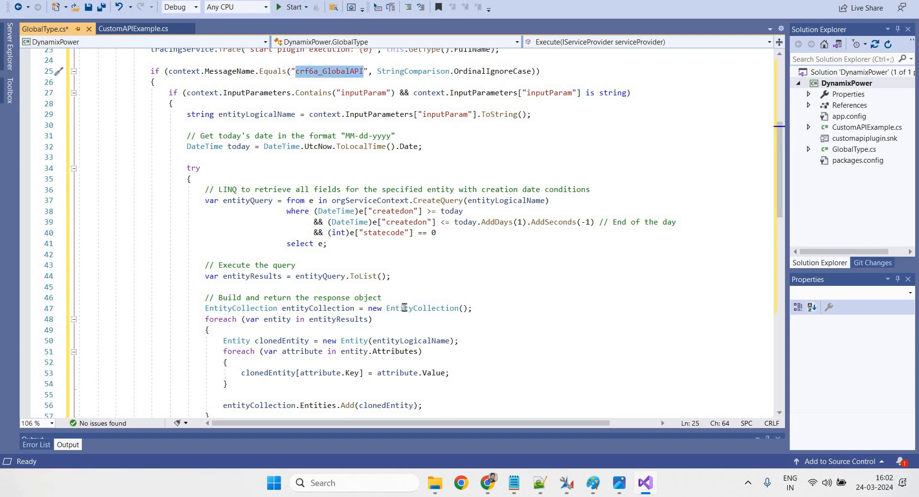
# Look over the rest of the file and save GlobalType.cs
pyautogui.scroll(-6, 404, 307)
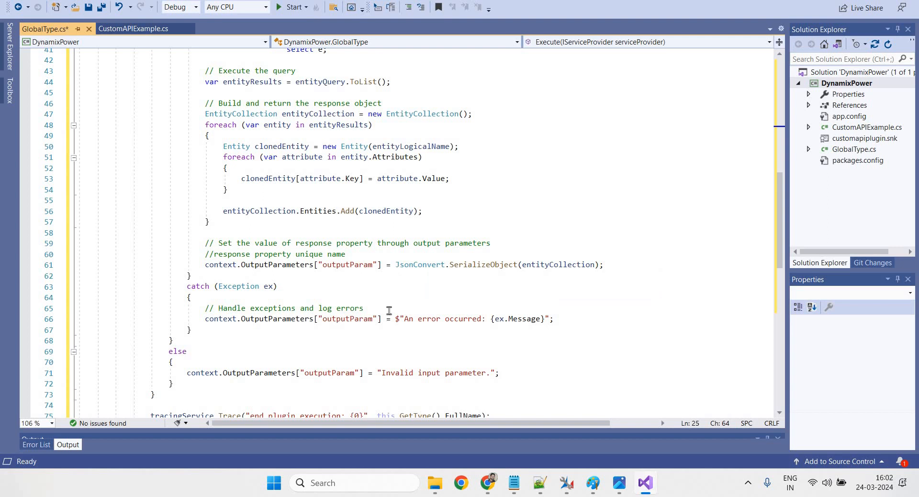
pyautogui.scroll(-3, 388, 311)
pyautogui.scroll(-1, 384, 338)
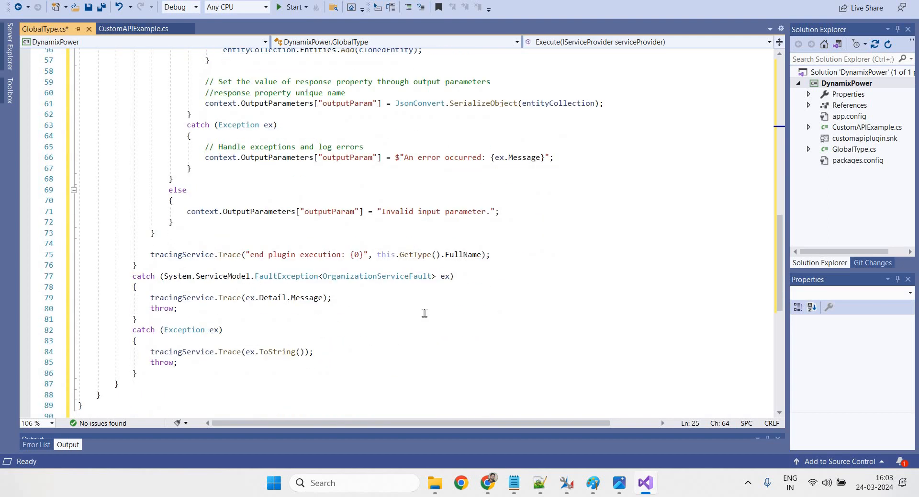
pyautogui.scroll(9, 422, 312)
pyautogui.scroll(8, 421, 201)
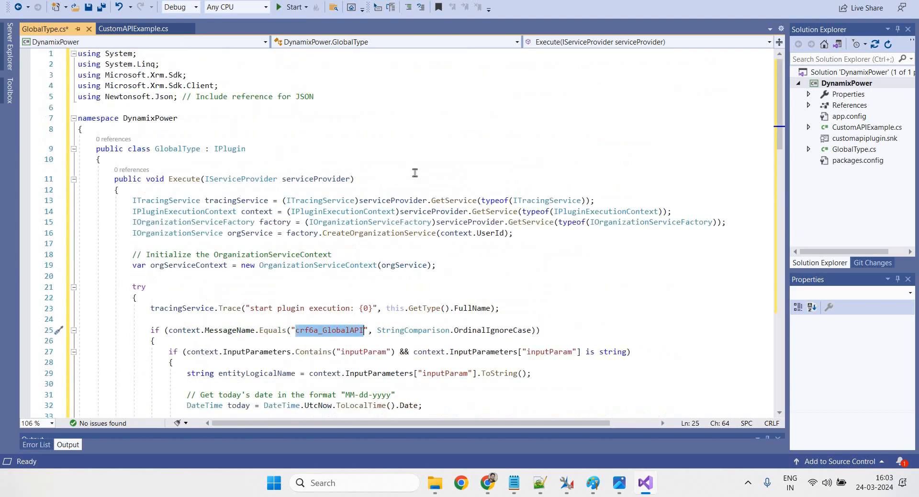
pyautogui.click(410, 167)
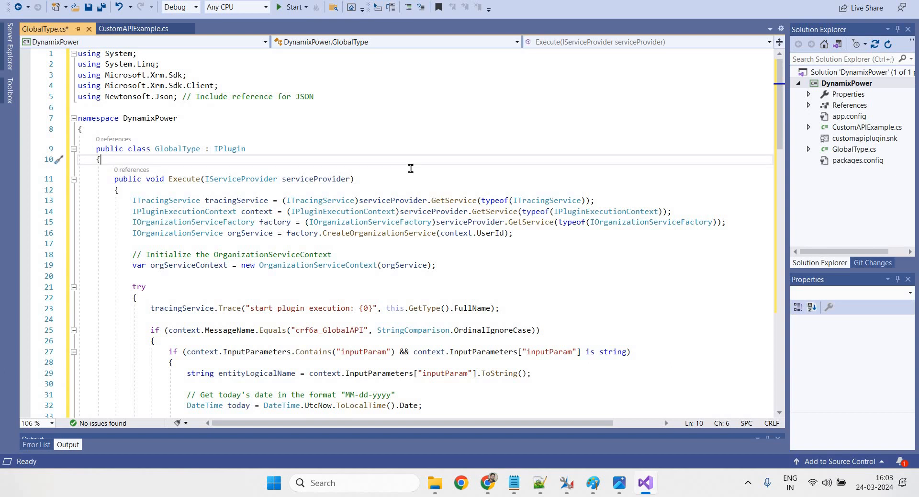
pyautogui.click(493, 130)
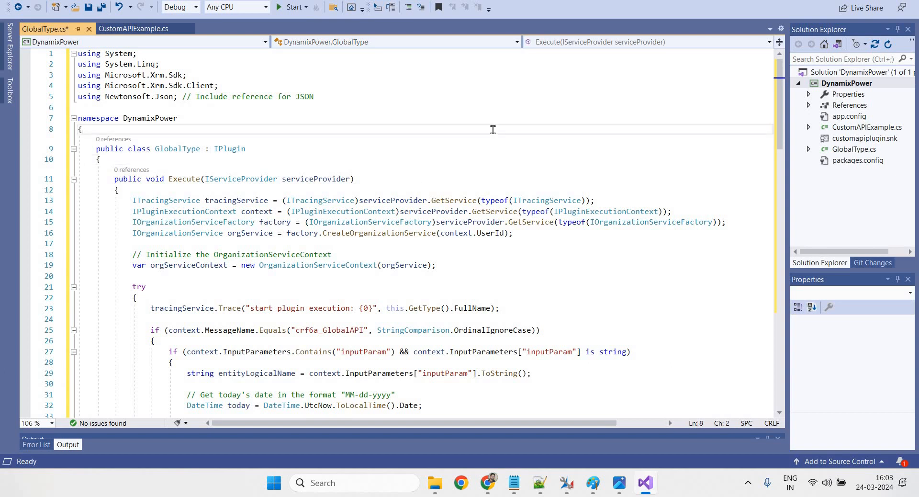
pyautogui.hotkey('ctrl', 's')
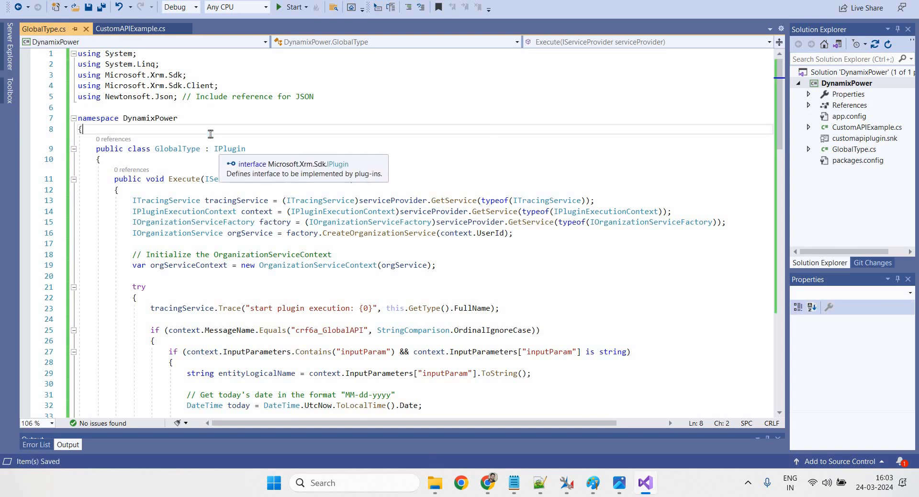
# Rebuild the solution and confirm the DynamixPower.dll output path in the Output pane
pyautogui.click(159, 0)
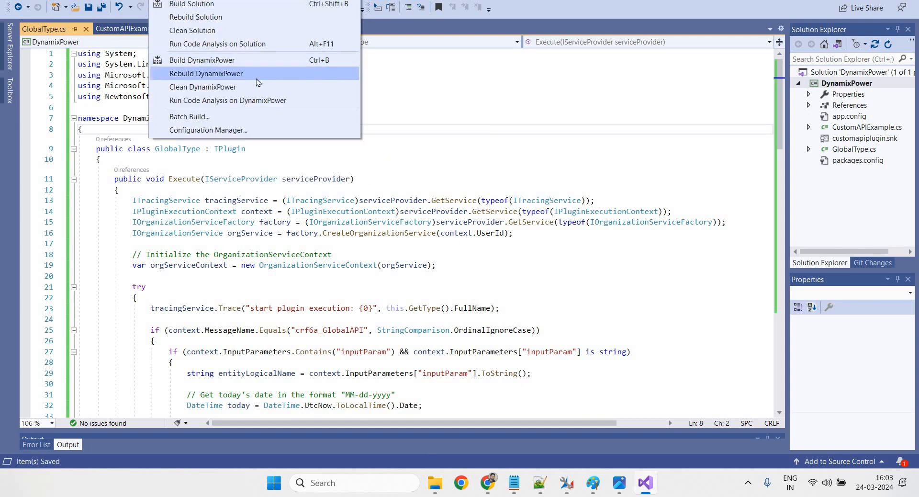
pyautogui.click(208, 17)
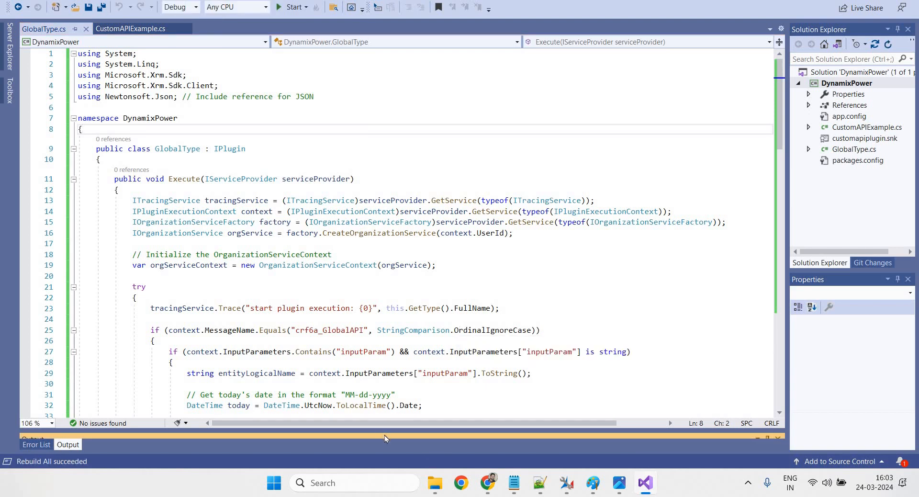
pyautogui.moveTo(383, 430); pyautogui.dragTo(379, 321)
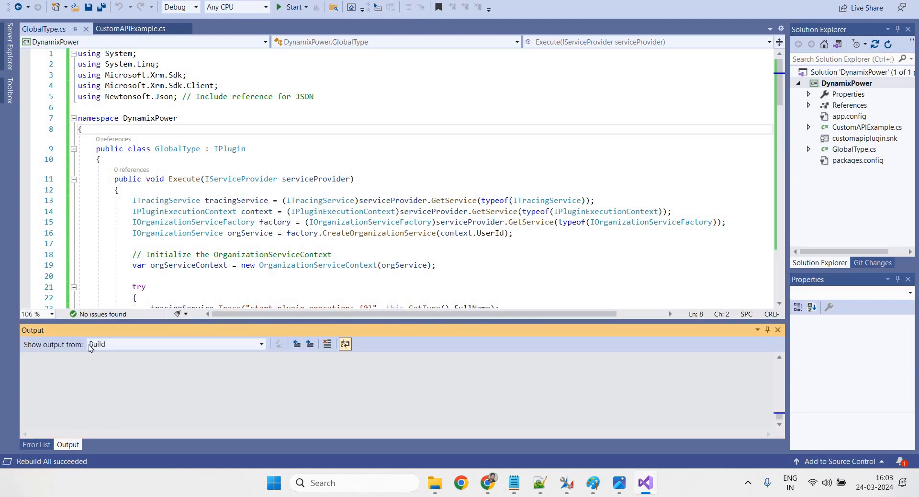
pyautogui.click(50, 443)
pyautogui.click(66, 444)
pyautogui.scroll(-2, 266, 409)
pyautogui.scroll(2, 266, 409)
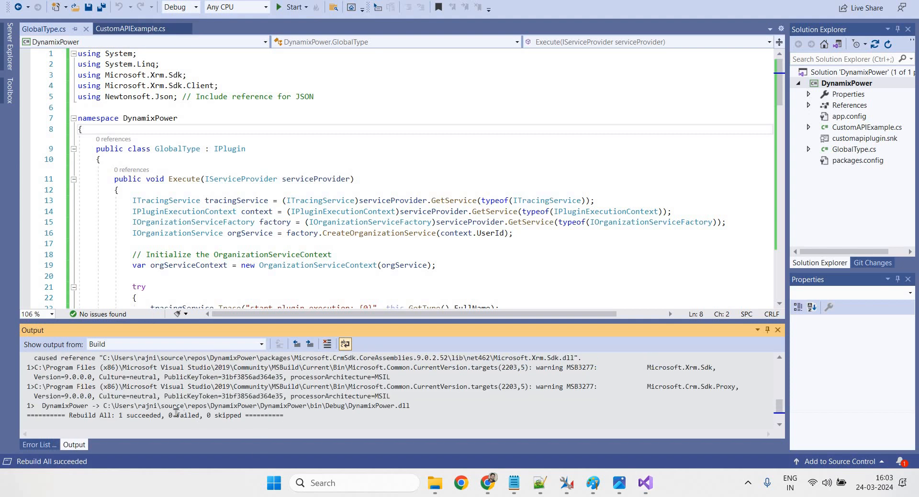
pyautogui.moveTo(102, 406); pyautogui.dragTo(347, 405)
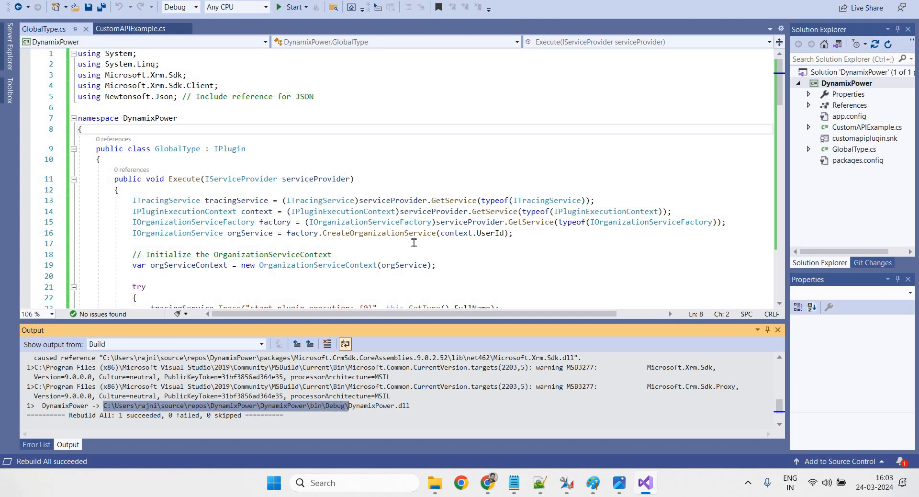
# Launch PluginRegistration.exe from the Tools > PluginRegistration folder
pyautogui.click(435, 482)
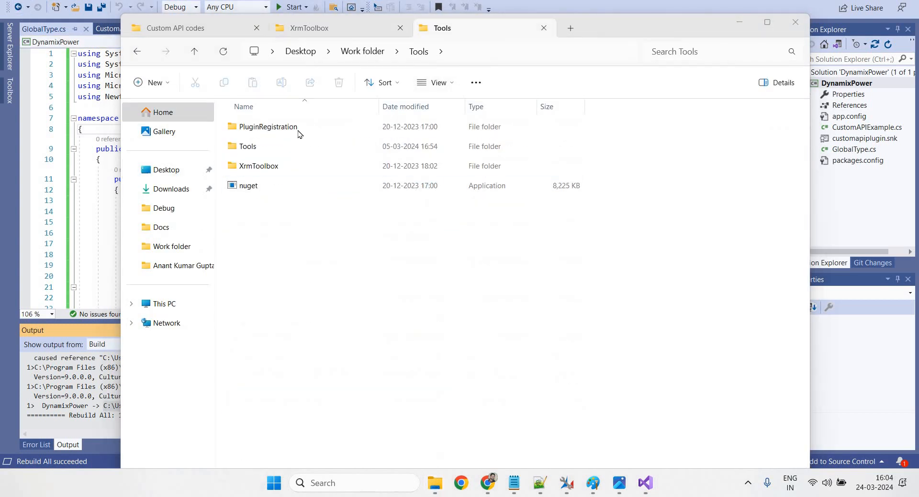
pyautogui.doubleClick(297, 130)
pyautogui.scroll(-13, 306, 230)
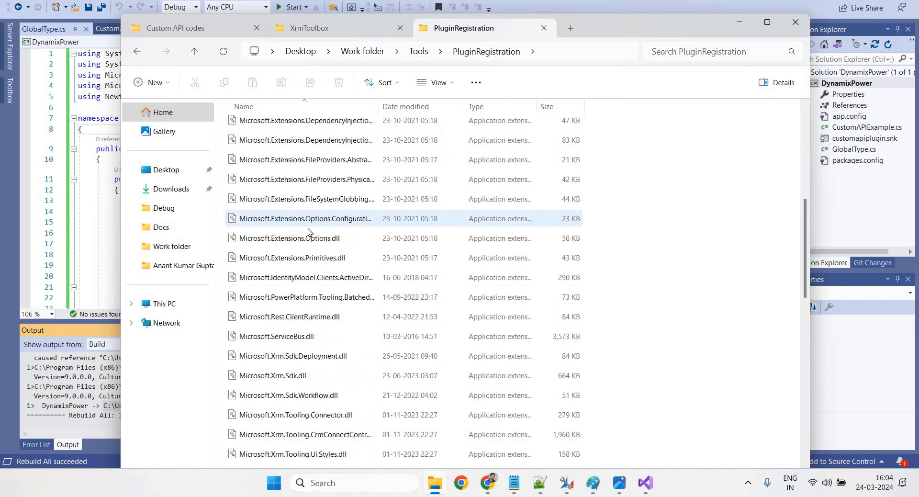
pyautogui.scroll(3, 311, 263)
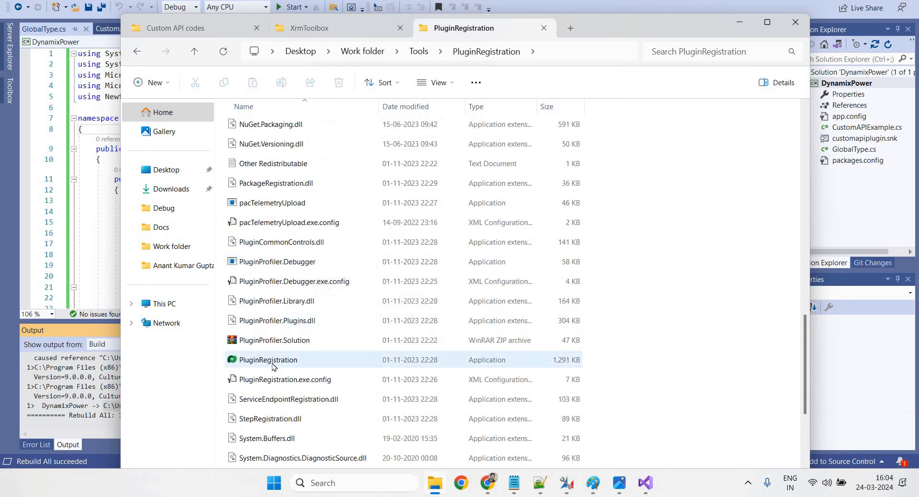
pyautogui.click(270, 365)
pyautogui.doubleClick(270, 364)
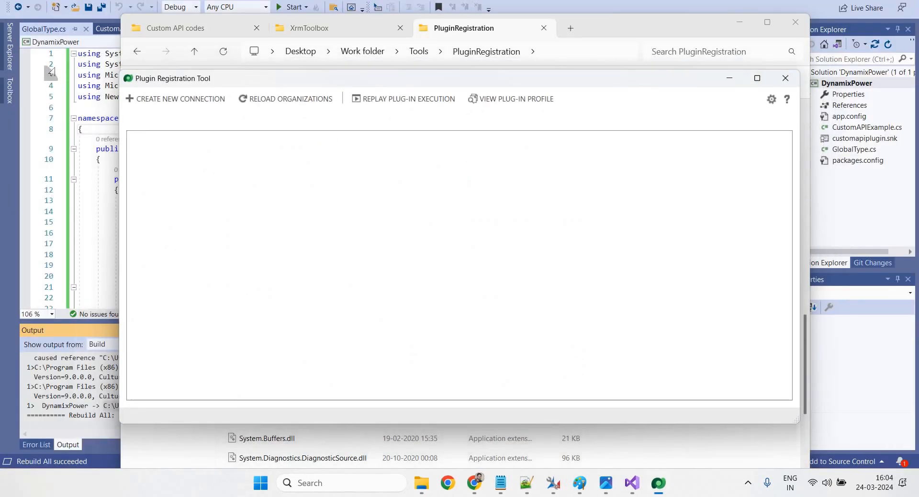
# Create a new Office 365 connection listing available organizations, then log in to Sales Trial
pyautogui.click(163, 102)
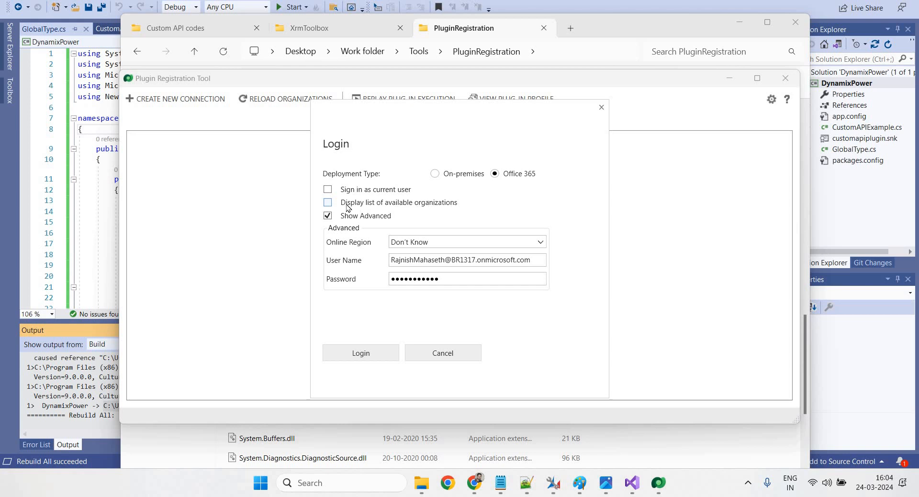
pyautogui.click(328, 203)
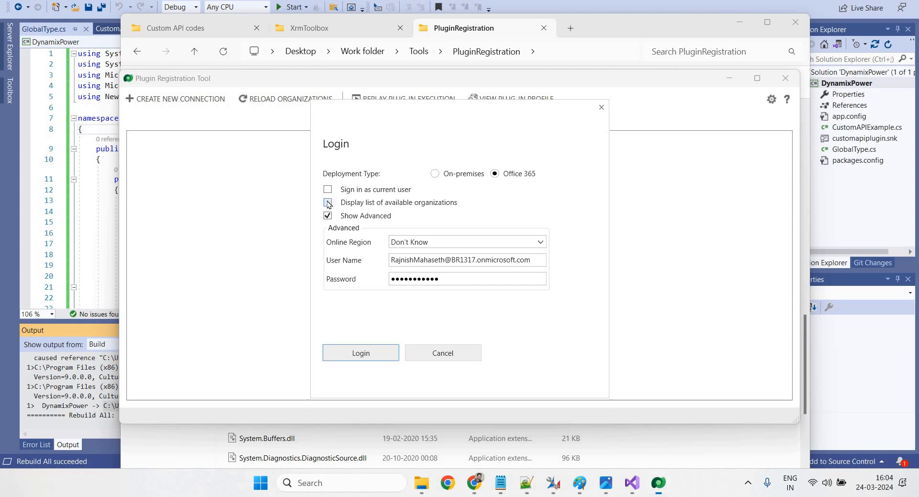
pyautogui.click(378, 354)
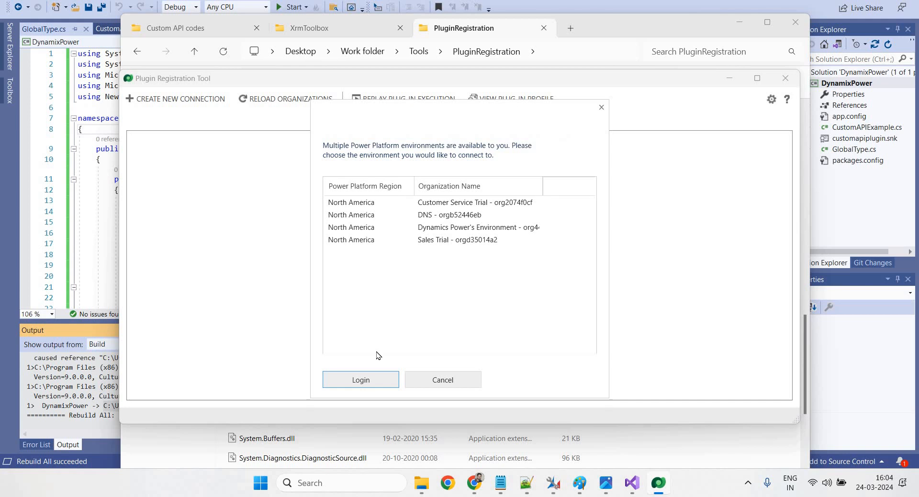
pyautogui.click(416, 239)
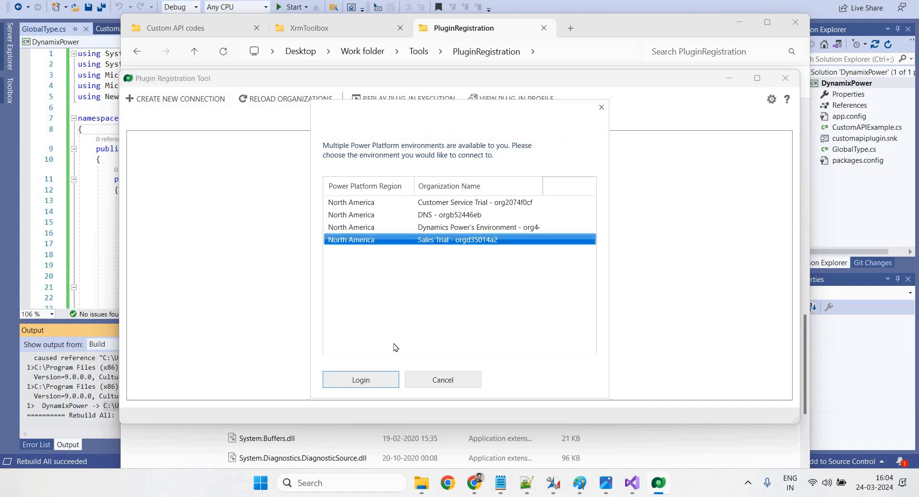
pyautogui.click(369, 385)
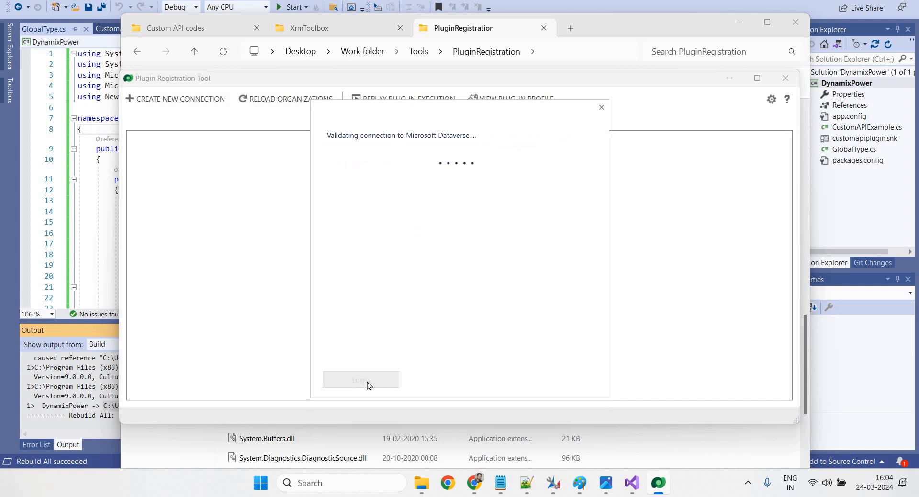
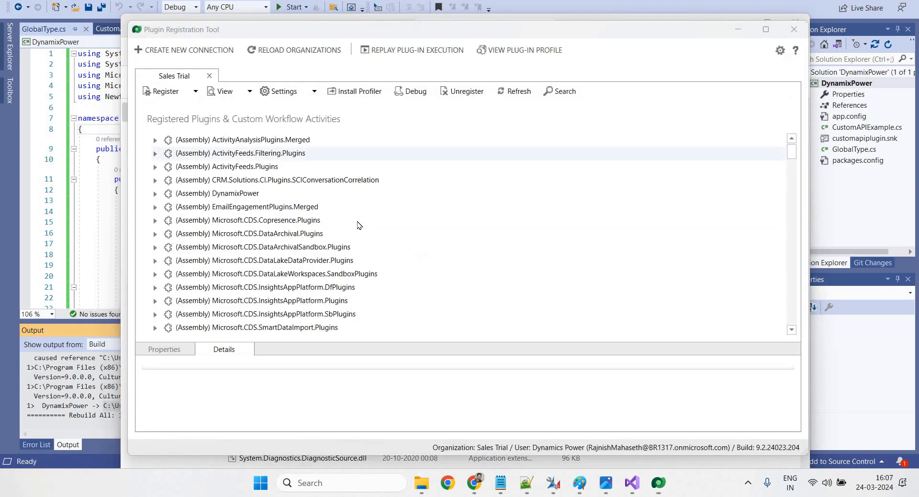
# Expand the DynamixPower assembly and start an Update of it
pyautogui.scroll(1, 359, 224)
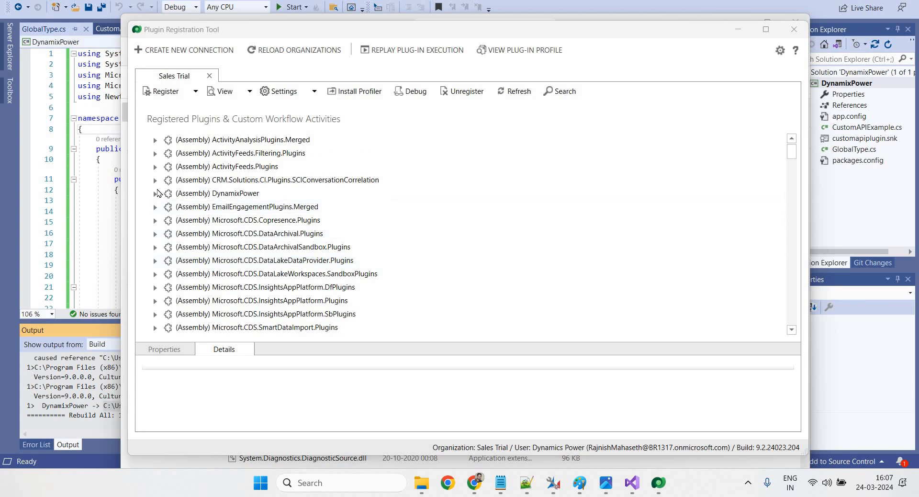
pyautogui.click(156, 194)
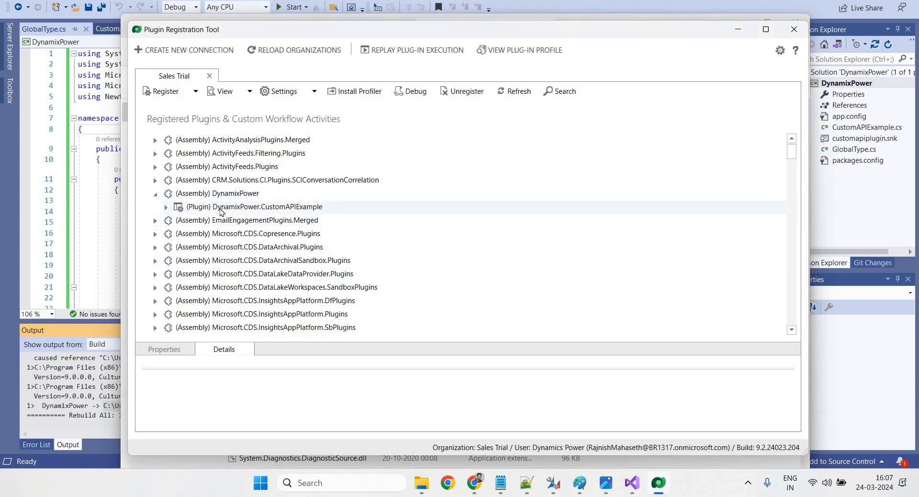
pyautogui.click(221, 209)
pyautogui.rightClick(220, 211)
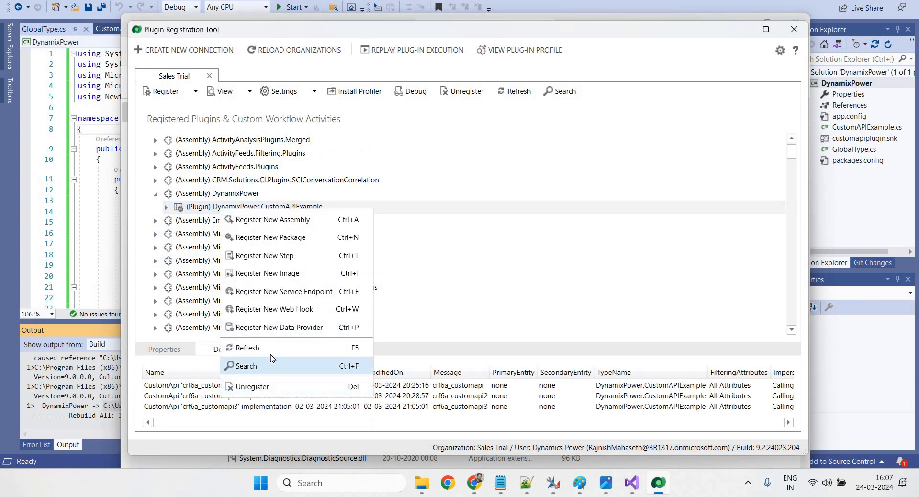
pyautogui.click(192, 193)
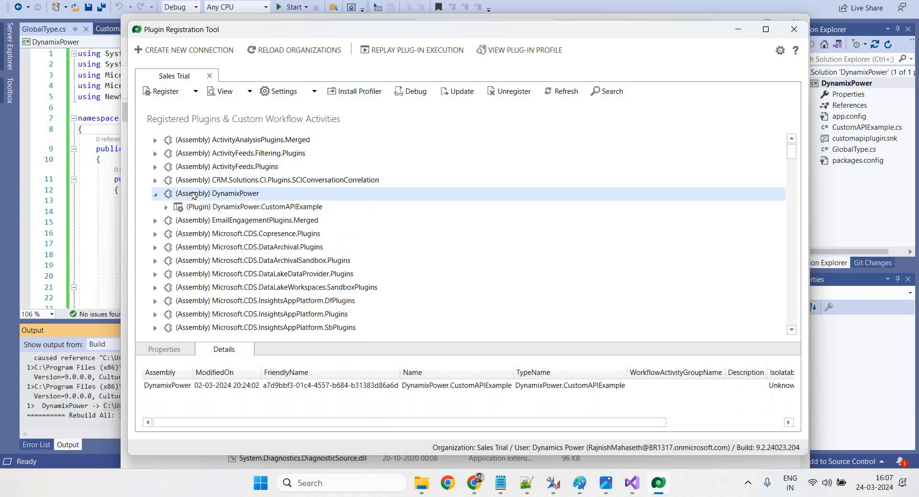
pyautogui.rightClick(193, 193)
pyautogui.click(235, 371)
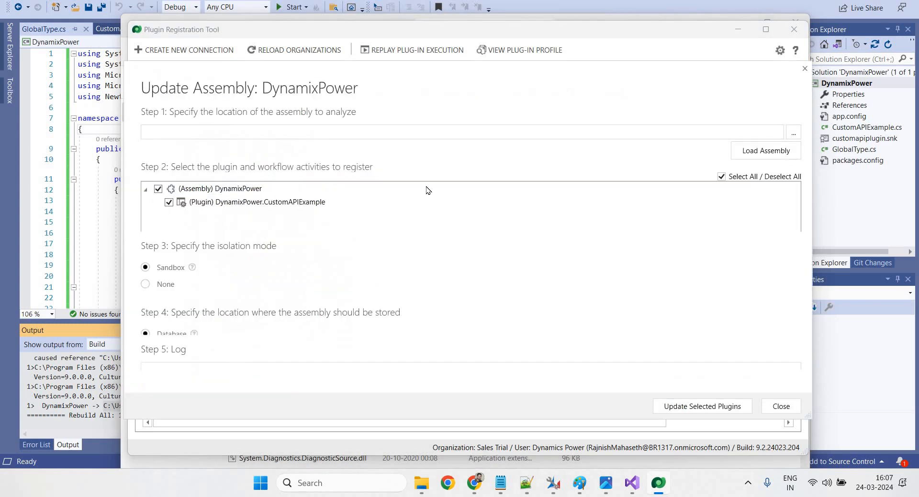
# Browse for the assembly and copy the bin\Debug output path from Visual Studio's Output pane
pyautogui.click(792, 136)
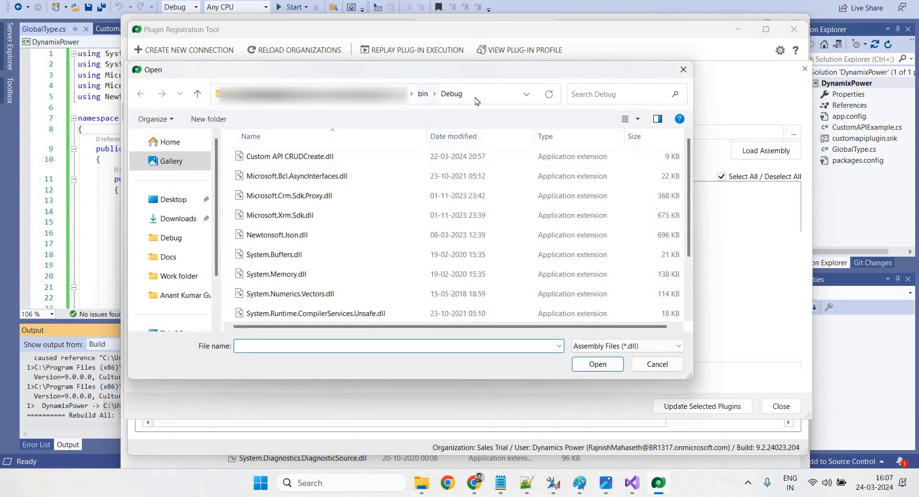
pyautogui.click(481, 92)
pyautogui.press('BackSpace')
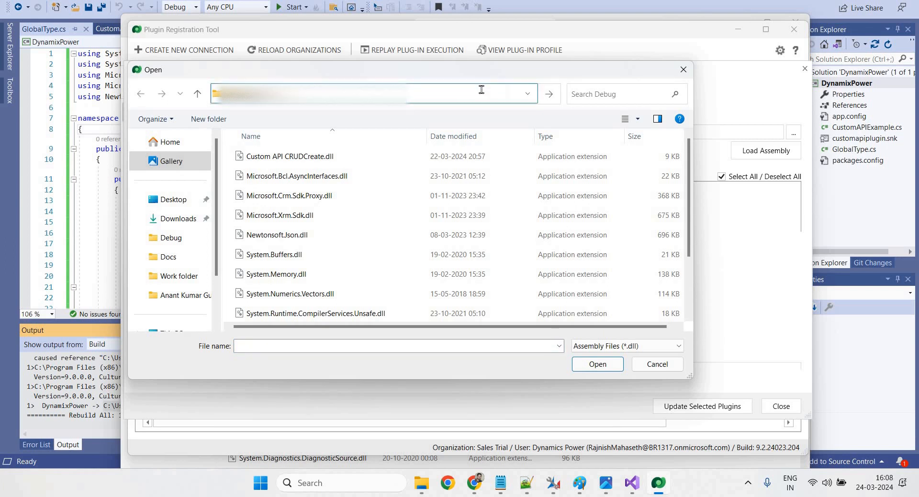
pyautogui.hotkey('ctrl', 'v')
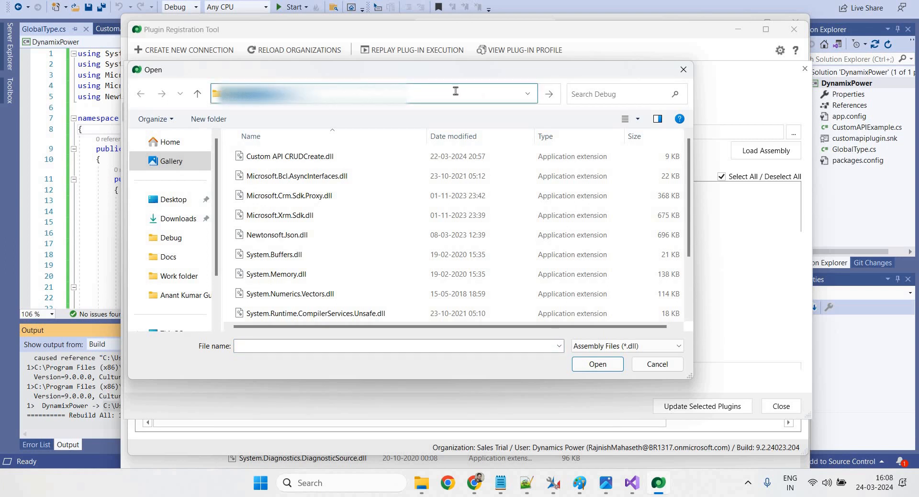
pyautogui.click(628, 485)
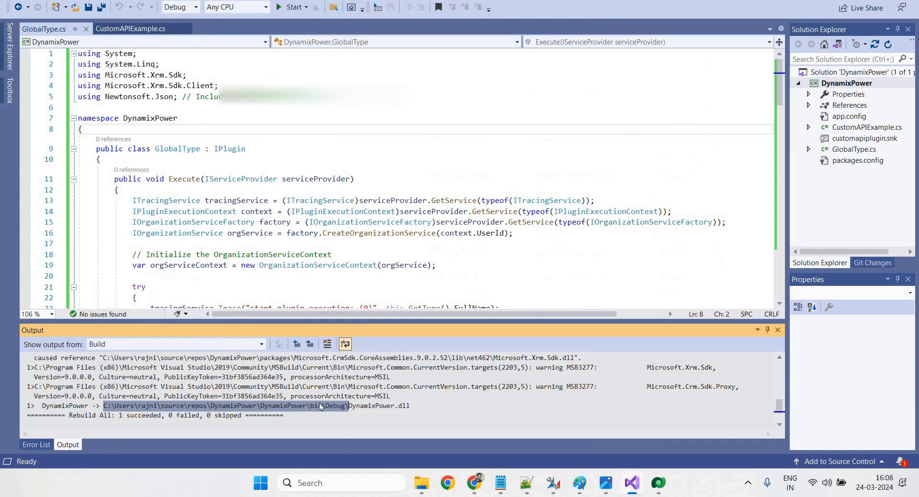
pyautogui.click(312, 405)
pyautogui.moveTo(350, 405); pyautogui.dragTo(104, 408)
# Go to the bin\Debug folder and load DynamixPower.dll
pyautogui.click(658, 484)
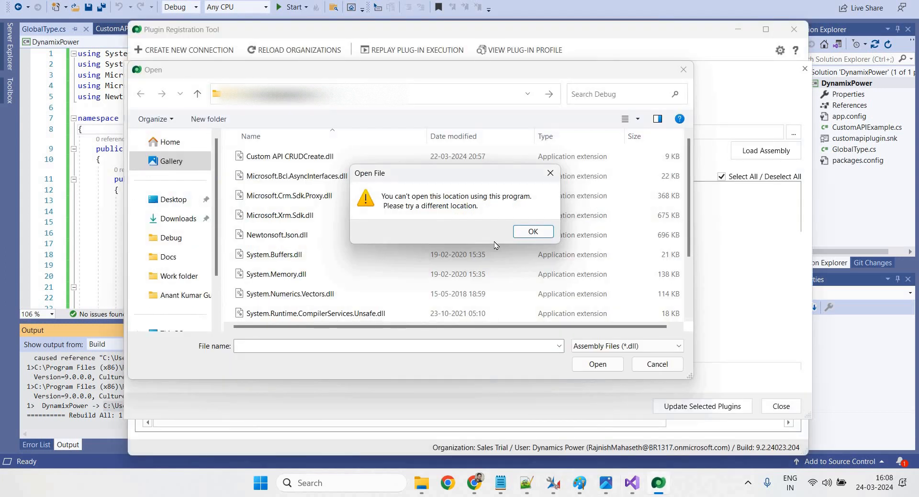
pyautogui.click(530, 236)
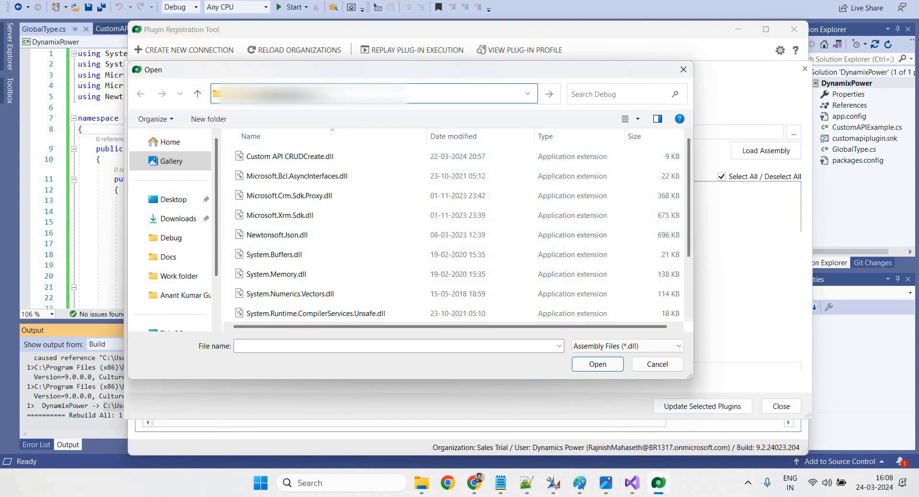
pyautogui.hotkey('ctrl', 'v')
pyautogui.press('Return')
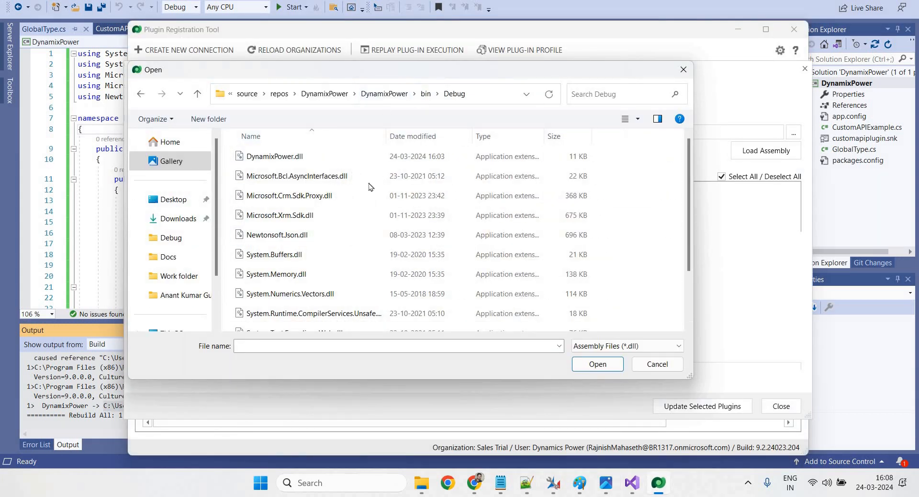
pyautogui.click(274, 156)
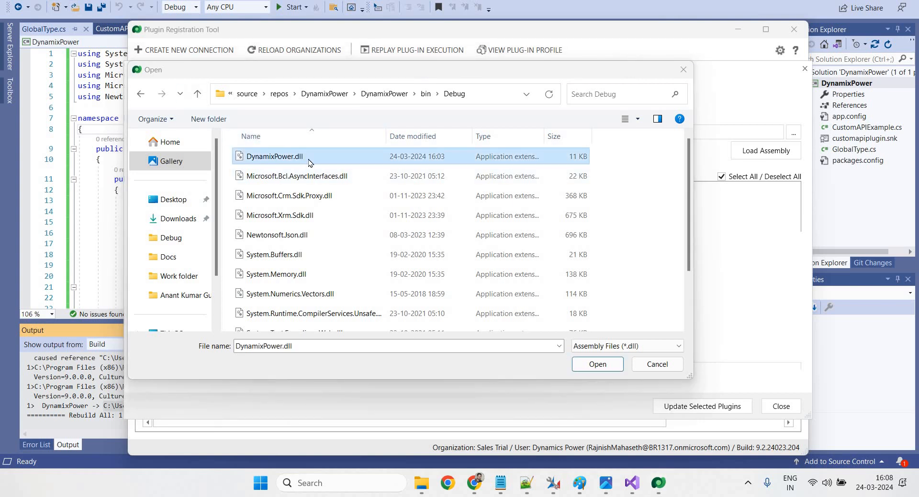
pyautogui.click(597, 364)
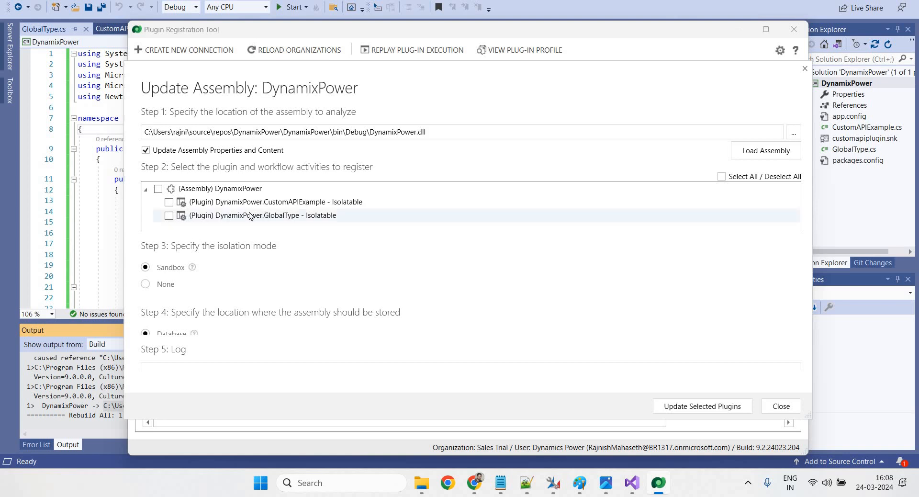
# Update the assembly with only DynamixPower.GlobalType ticked, then dismiss the registration summary
pyautogui.click(168, 215)
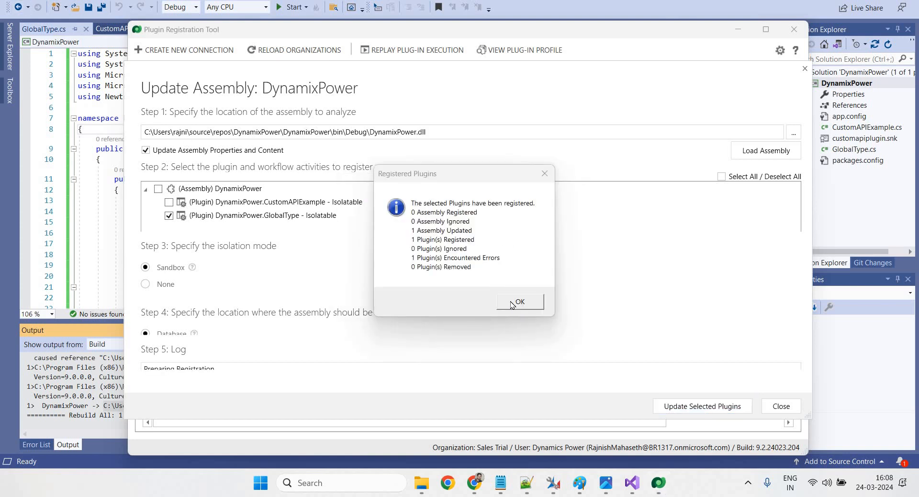
pyautogui.click(511, 306)
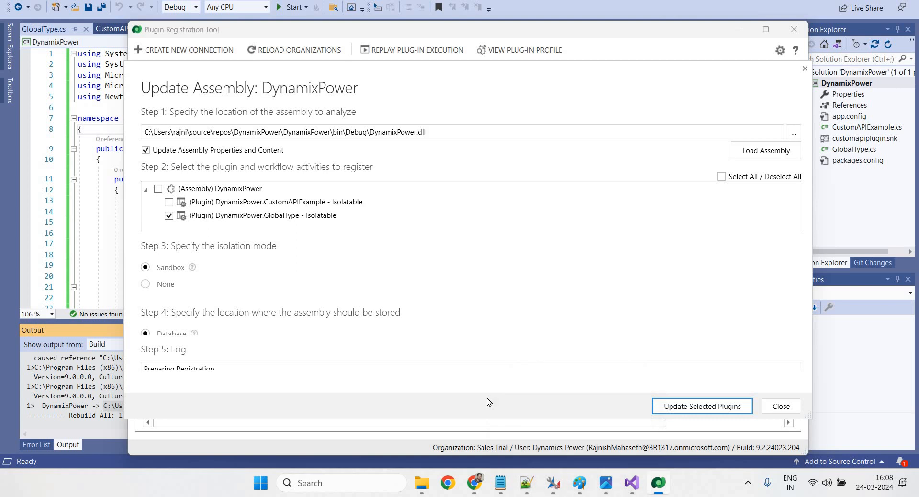
pyautogui.click(107, 199)
# Collapse the Output pane and inspect the crf6a_GlobalAPI message-name check in GlobalType.cs
pyautogui.moveTo(354, 320); pyautogui.dragTo(353, 430)
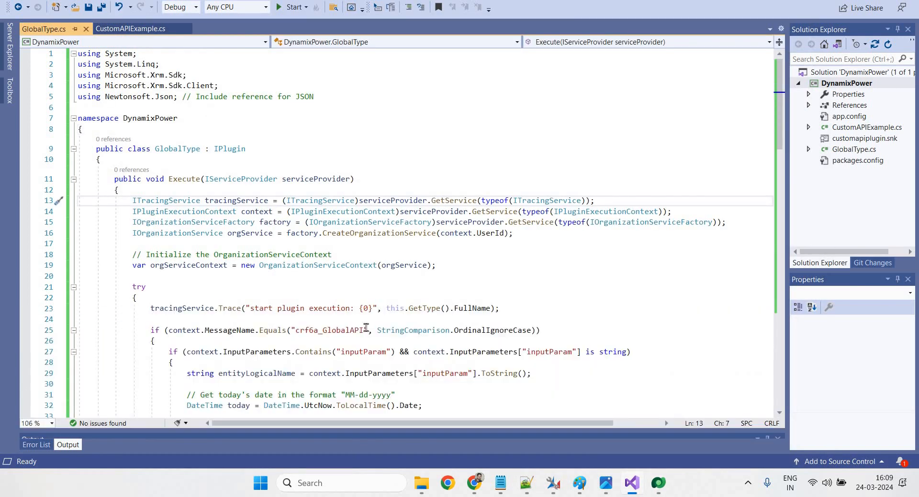
pyautogui.scroll(-2, 366, 325)
pyautogui.moveTo(297, 265); pyautogui.dragTo(362, 265)
pyautogui.click(376, 286)
pyautogui.scroll(-3, 447, 327)
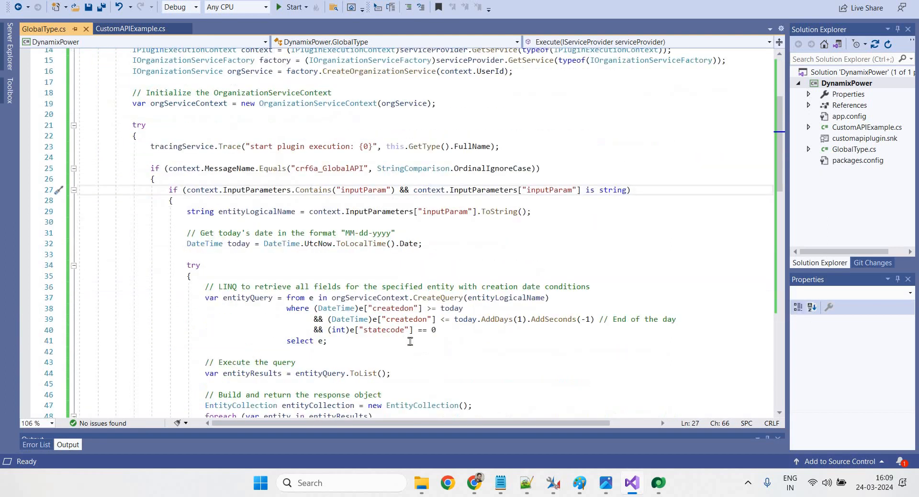
# Review the LINQ query's date conditions for today's records, then switch to Custom API Manager
pyautogui.moveTo(355, 346); pyautogui.dragTo(203, 290)
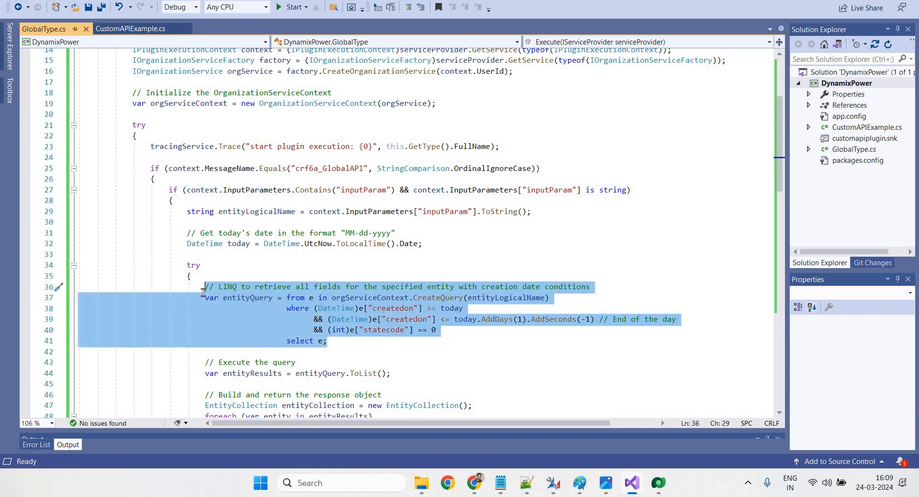
pyautogui.click(321, 350)
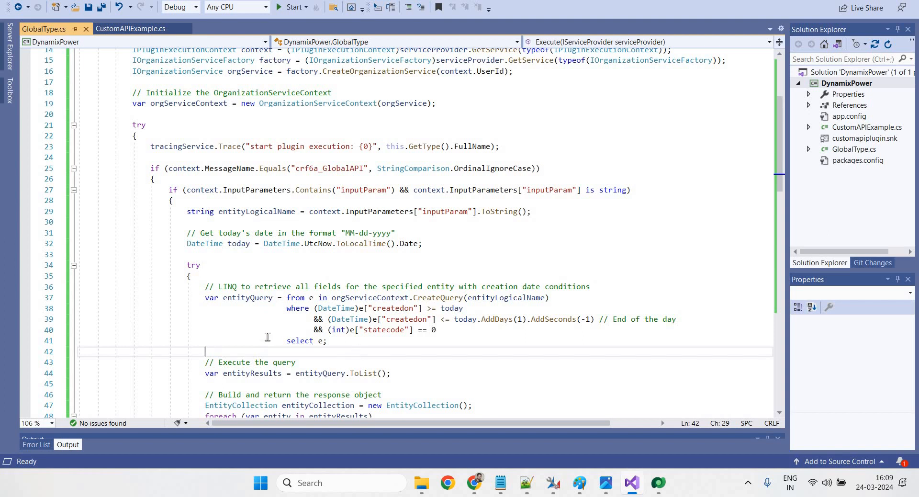
pyautogui.moveTo(268, 352); pyautogui.dragTo(208, 311)
pyautogui.click(452, 308)
pyautogui.scroll(-5, 458, 312)
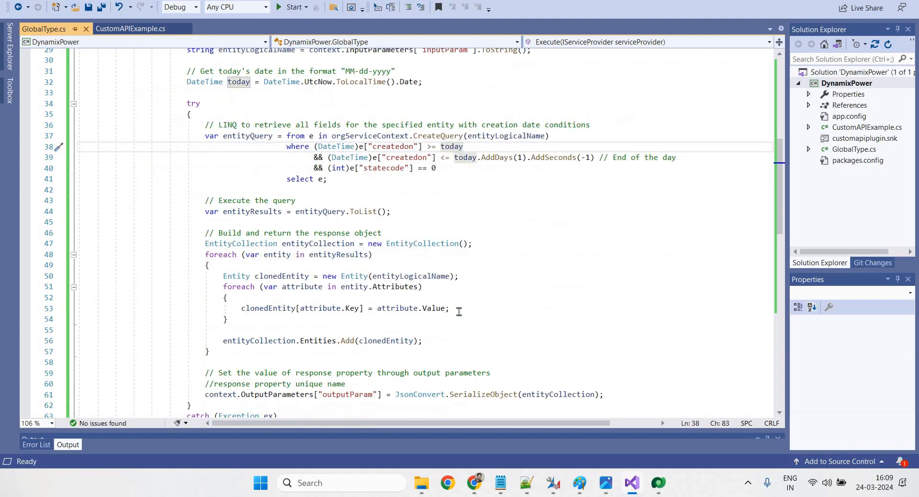
pyautogui.moveTo(552, 482)
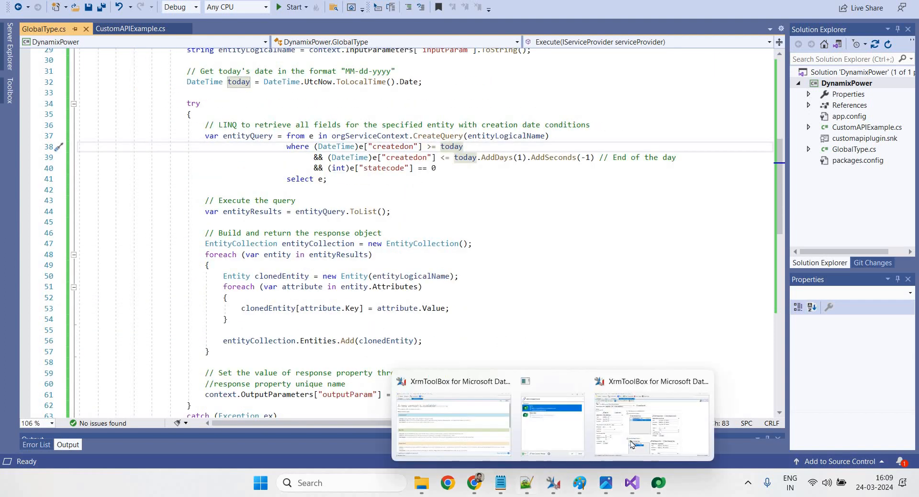
pyautogui.click(657, 434)
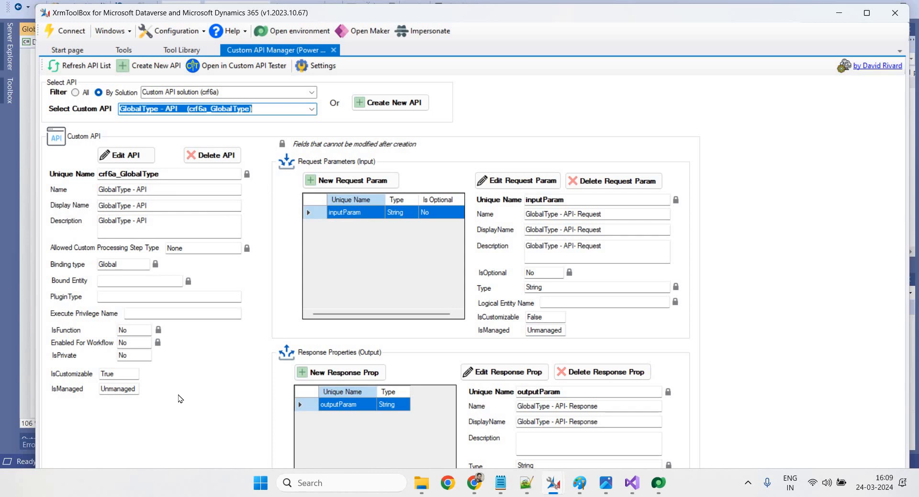
# Edit GlobalType - API and search its PluginType lookup for 'powerdynamix', which finds nothing
pyautogui.click(125, 157)
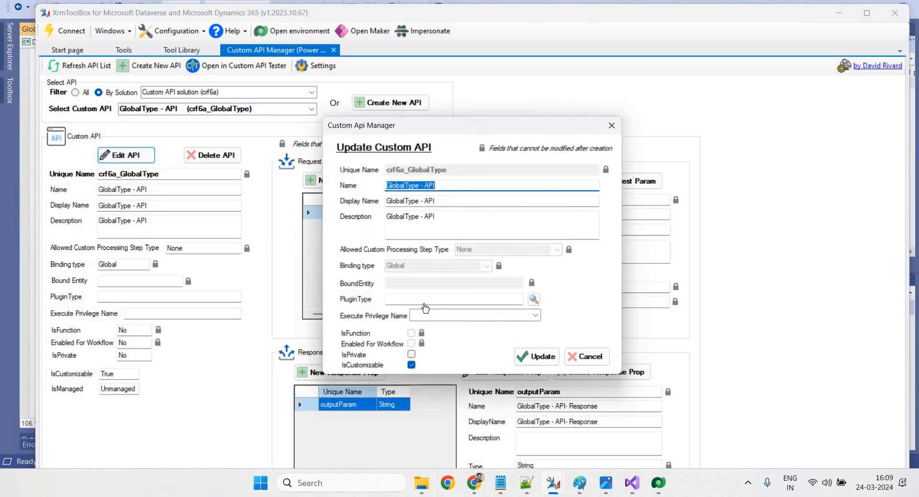
pyautogui.click(534, 298)
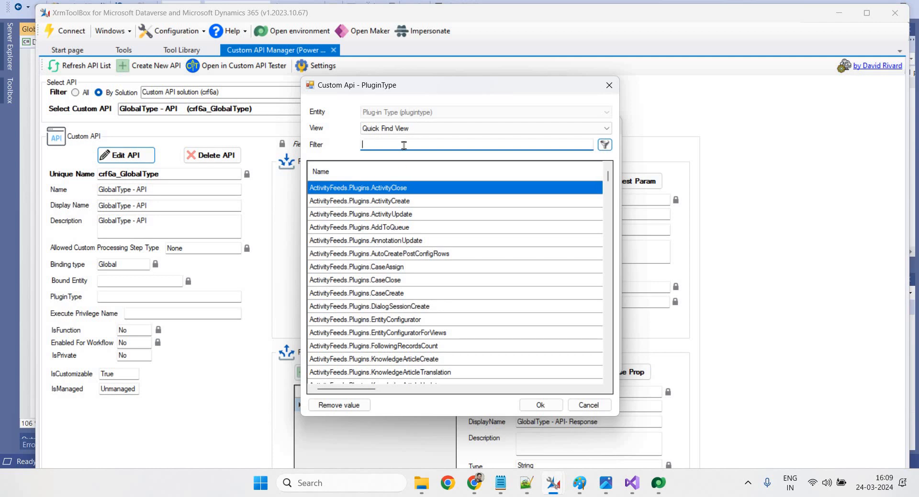
pyautogui.write('powerdynamix')
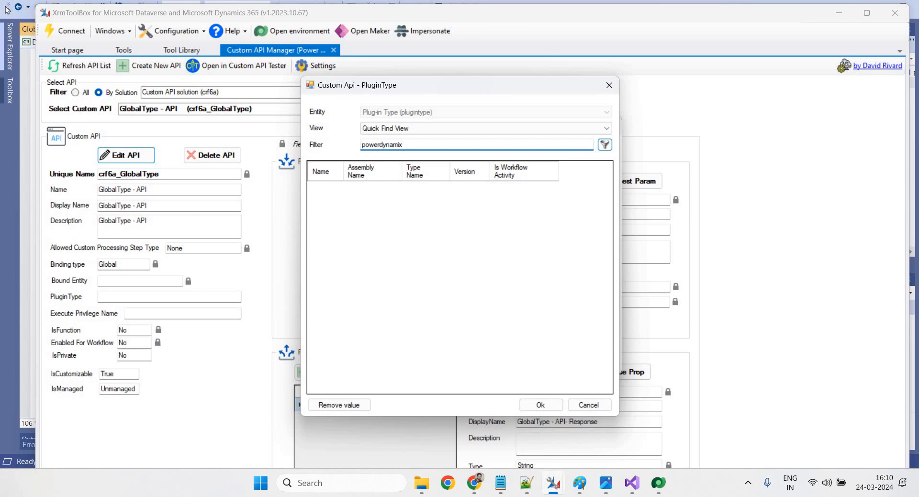
# Copy the DynamixPower namespace name from GlobalType.cs and return to the XrmToolBox lookup
pyautogui.click(632, 482)
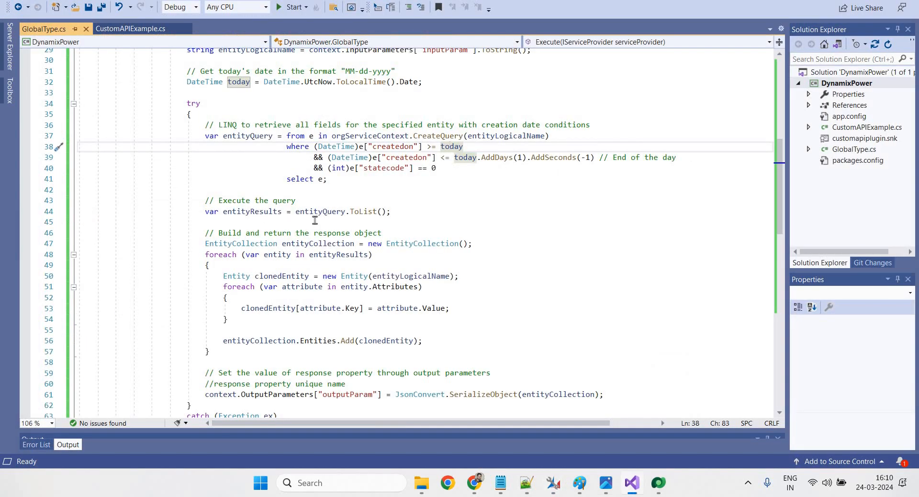
pyautogui.scroll(9, 316, 220)
pyautogui.moveTo(182, 117); pyautogui.dragTo(123, 118)
pyautogui.hotkey('ctrl', 'c')
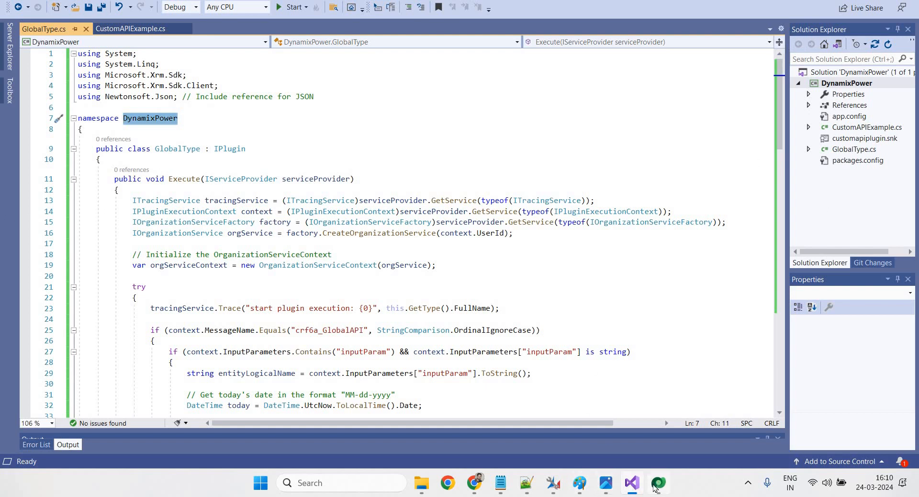
pyautogui.click(553, 487)
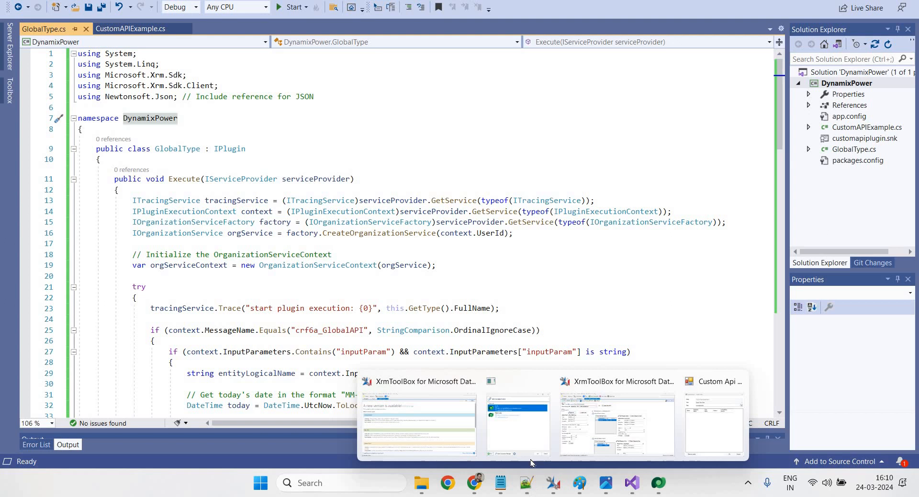
pyautogui.click(617, 424)
# Filter plug-in types by DynamixPower, pick DynamixPower.GlobalType, and update the custom API
pyautogui.hotkey('ctrl', 'a')
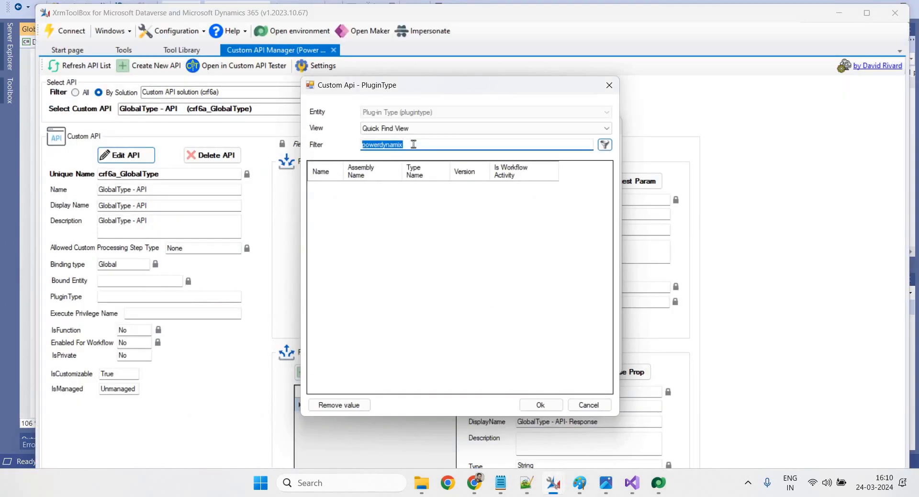
pyautogui.hotkey('ctrl', 'v')
pyautogui.press('Return')
pyautogui.click(536, 407)
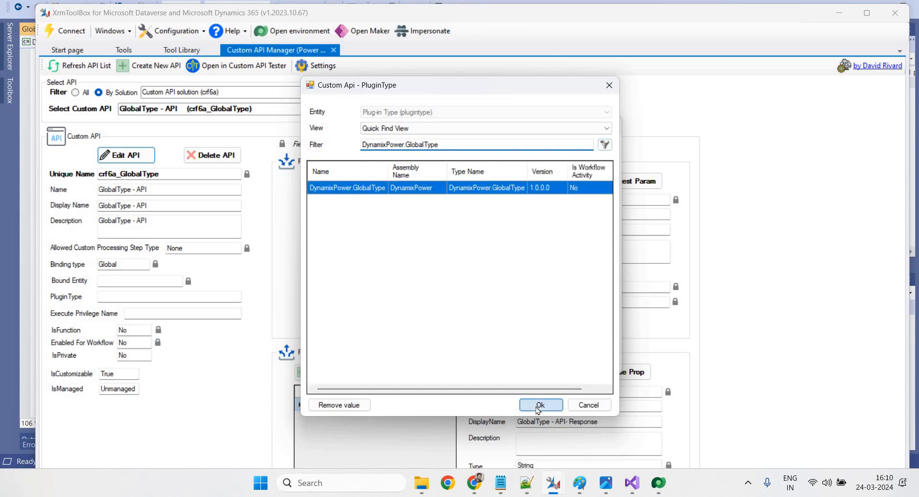
pyautogui.click(540, 356)
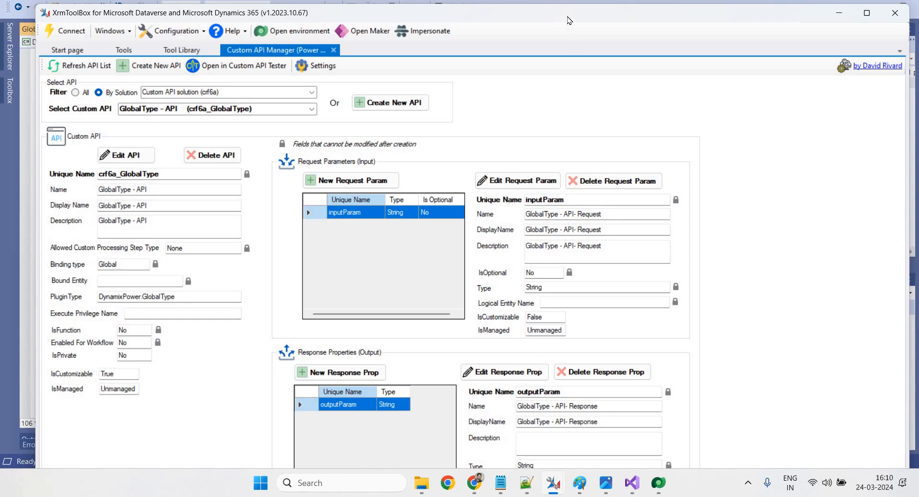
pyautogui.moveTo(569, 20); pyautogui.dragTo(566, 16)
# Add Custom API Tester from the Tool Library and launch it from the Tools list
pyautogui.click(180, 50)
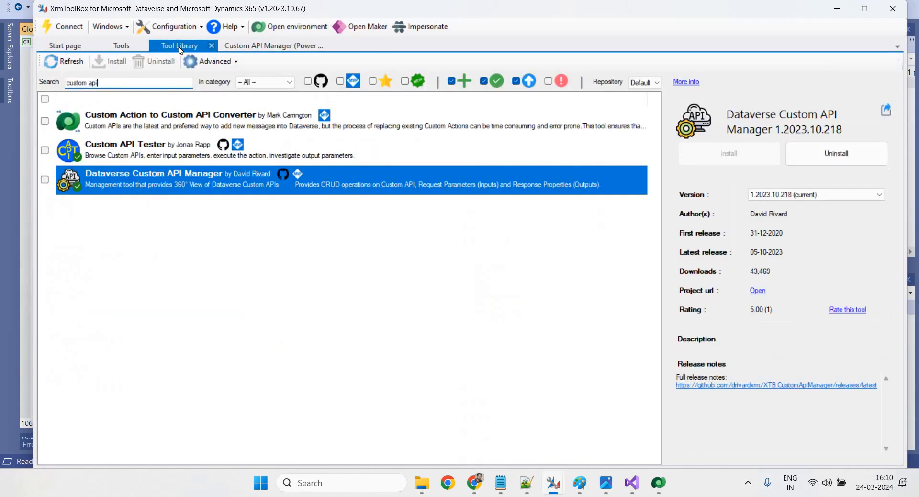
pyautogui.click(126, 151)
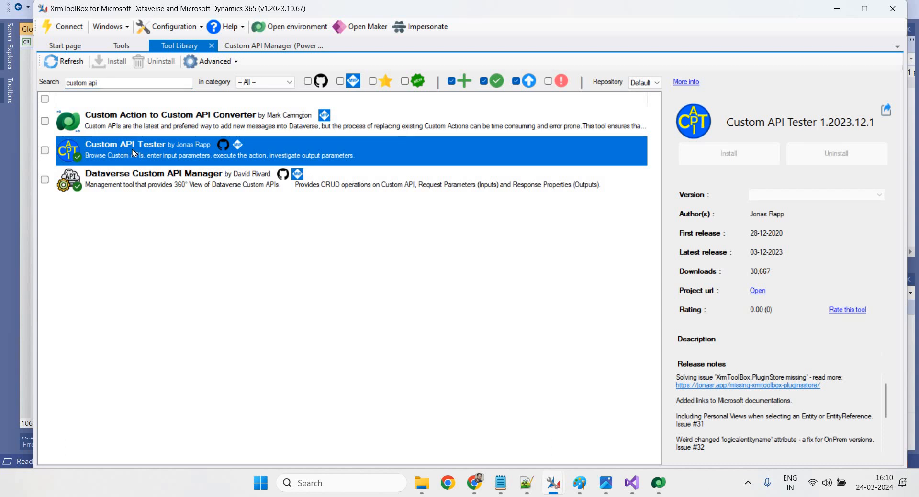
pyautogui.doubleClick(164, 151)
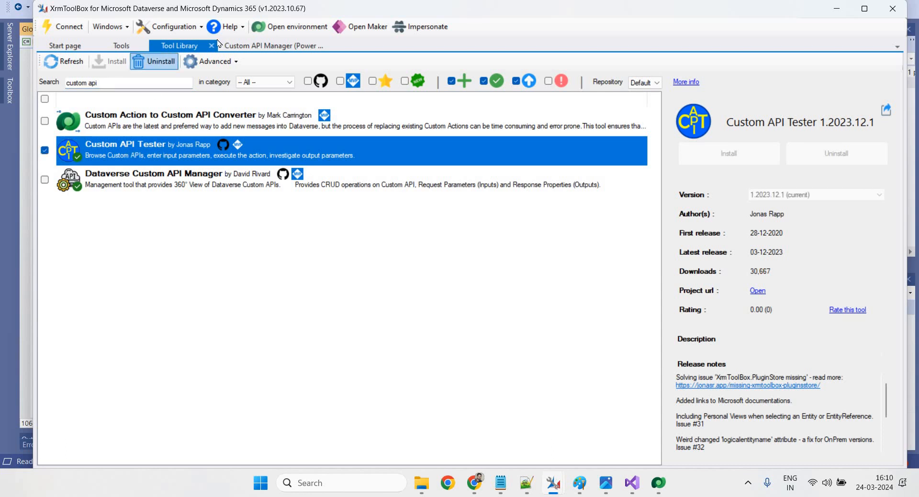
pyautogui.click(127, 47)
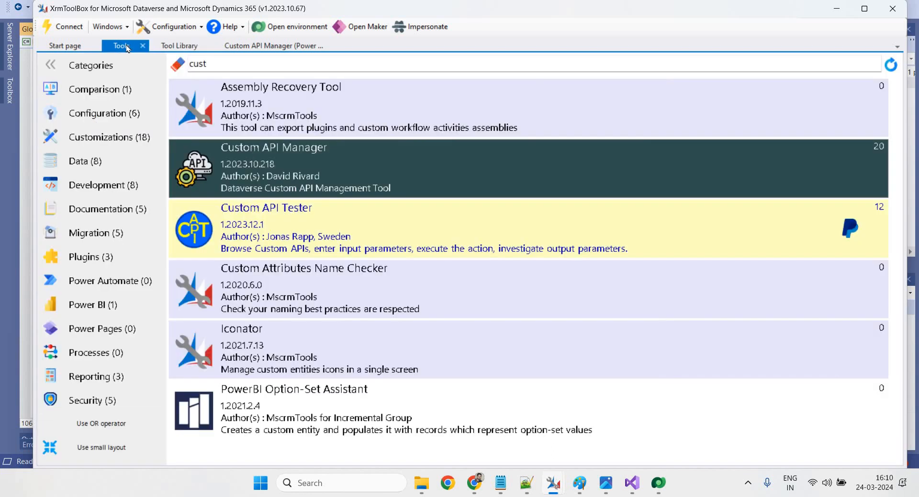
pyautogui.doubleClick(281, 235)
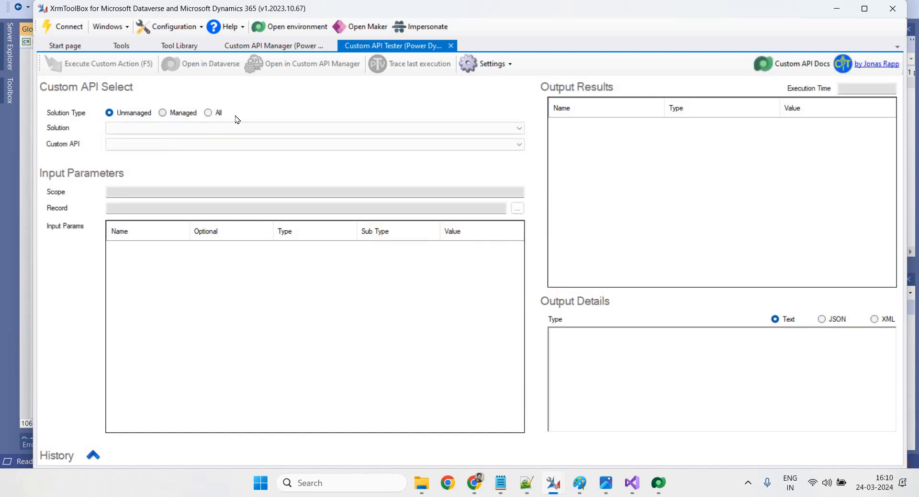
# Select Custom API solution 1.0.0.0 and the GlobalType - API custom API
pyautogui.click(151, 129)
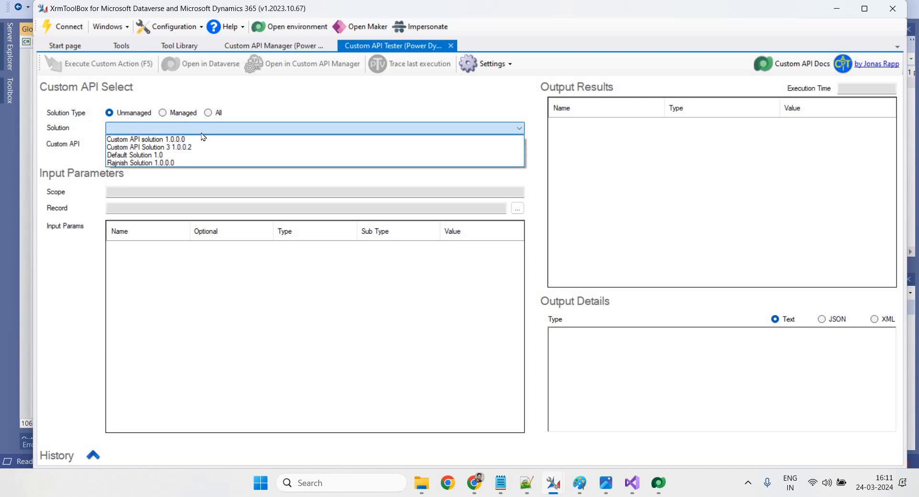
pyautogui.click(186, 138)
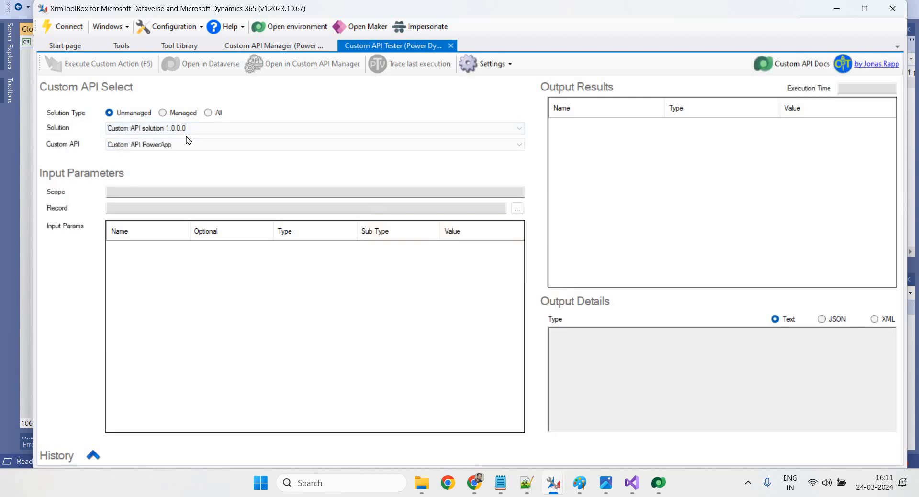
pyautogui.click(157, 148)
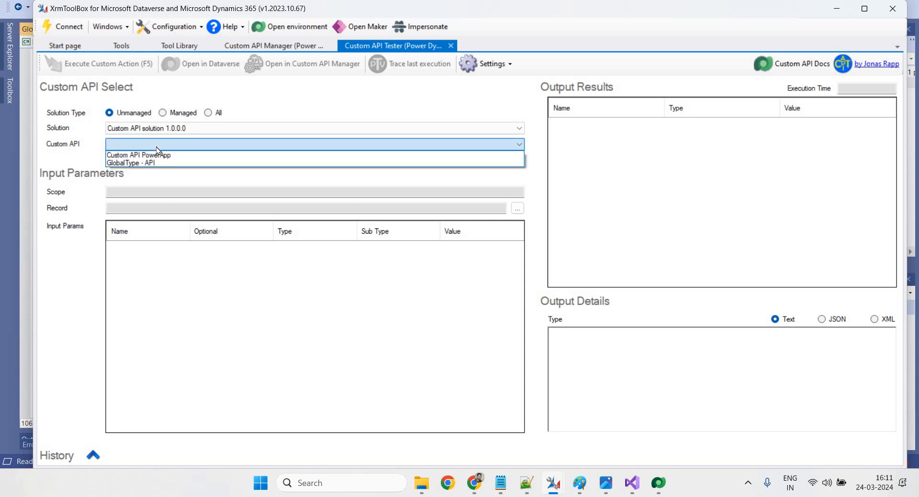
pyautogui.click(137, 163)
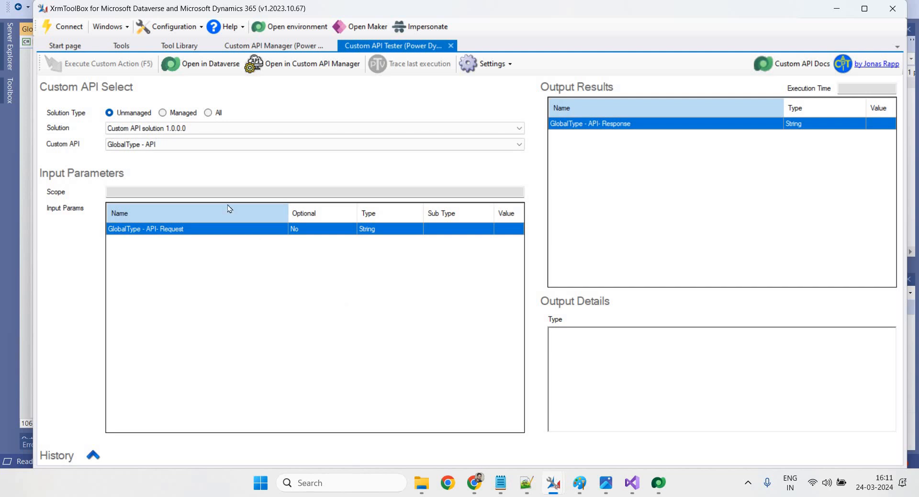
pyautogui.click(486, 192)
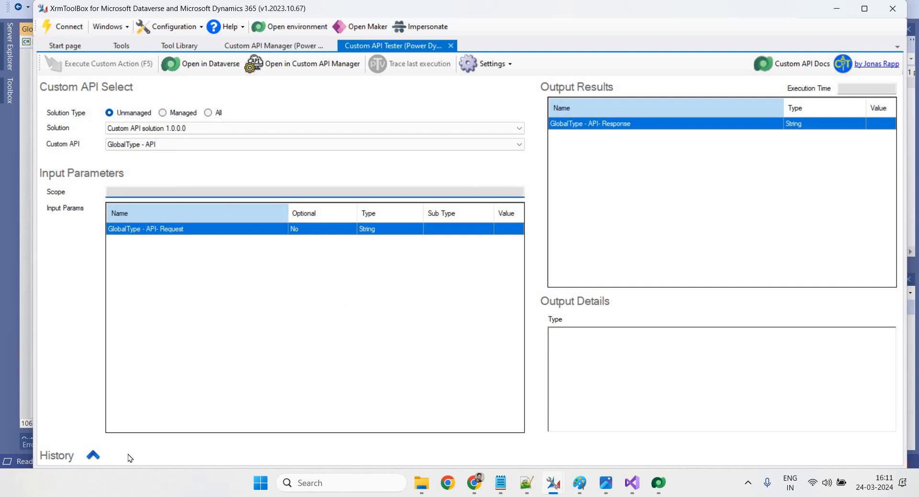
# Set the request parameter to 'incident', execute the API, and open it in Custom API Manager
pyautogui.click(195, 390)
pyautogui.click(141, 427)
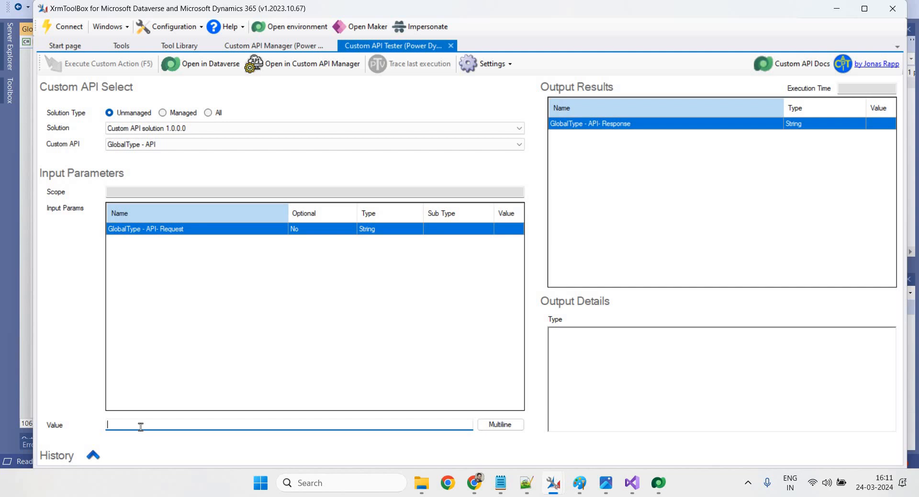
pyautogui.write('in')
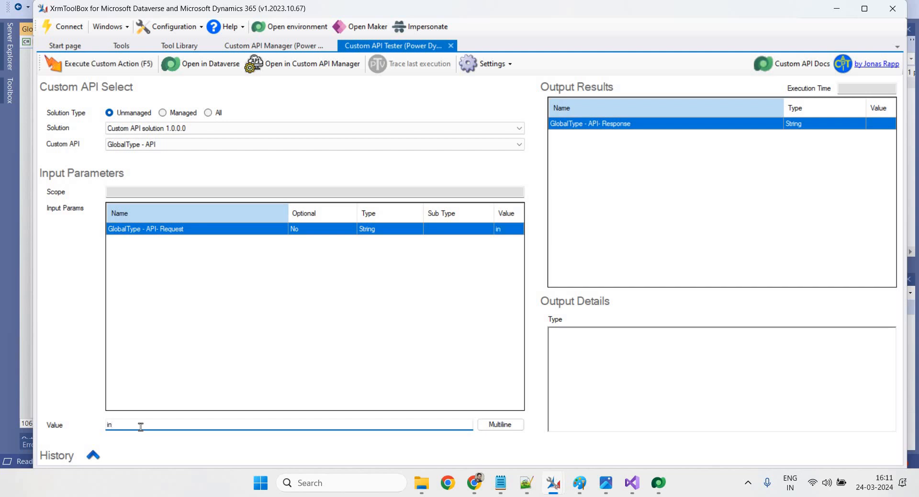
pyautogui.write('cidengt')
pyautogui.press('BackSpace')
pyautogui.write('t')
pyautogui.click(127, 66)
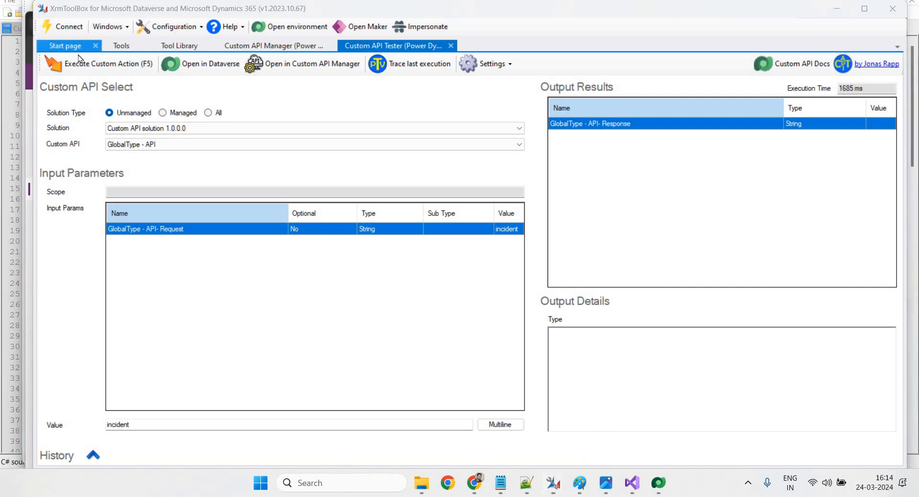
pyautogui.click(83, 61)
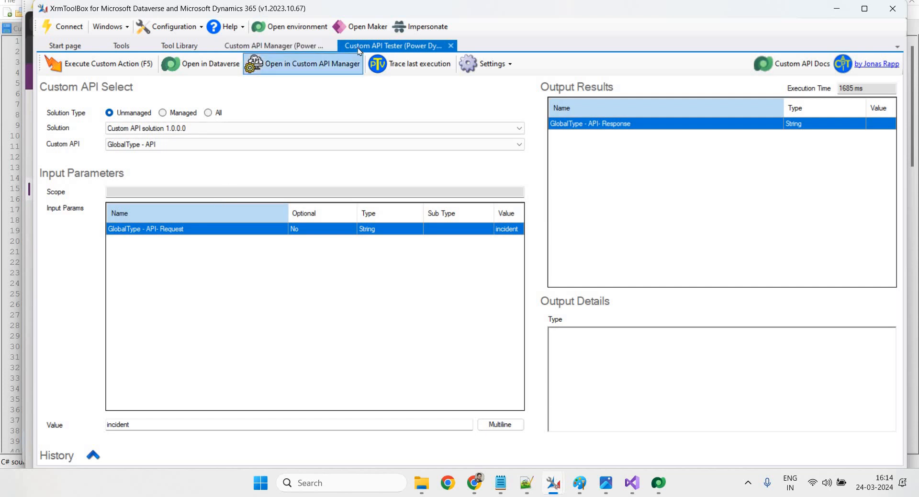
pyautogui.click(293, 67)
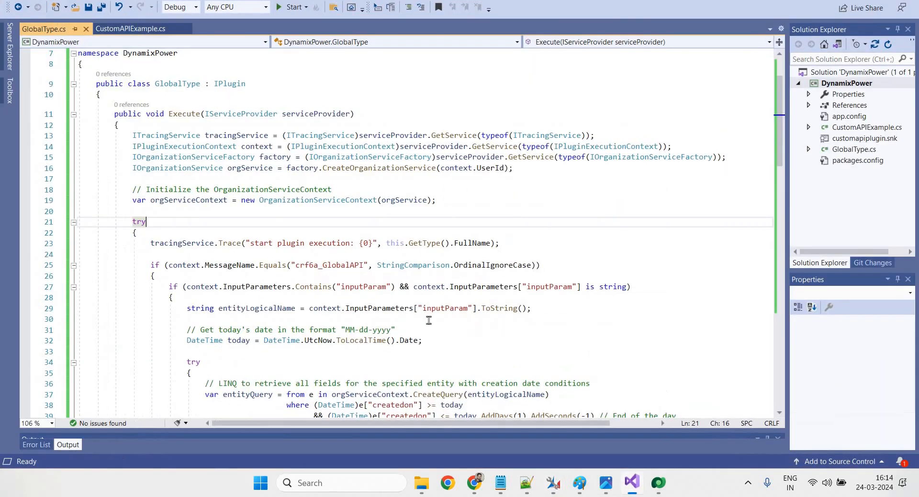
# Change the message-name check to crf6a_GlobalType, save GlobalType.cs, and rebuild the solution
pyautogui.click(631, 482)
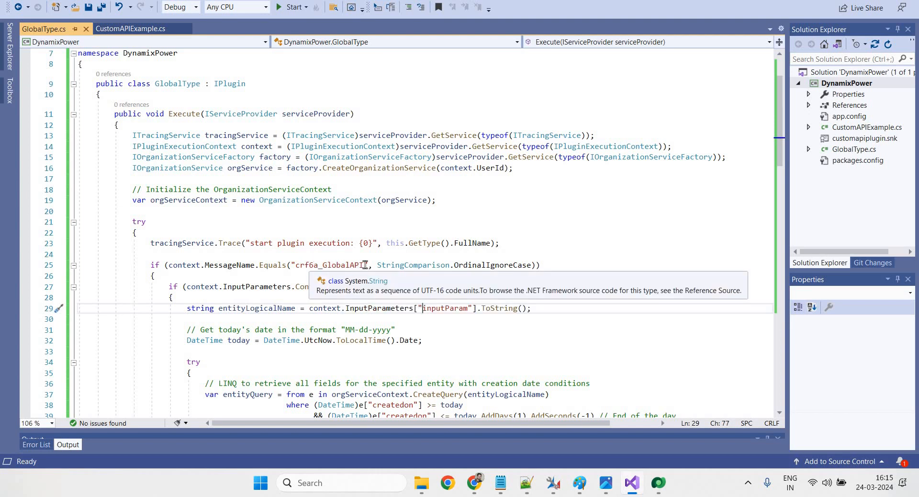
pyautogui.moveTo(363, 264); pyautogui.dragTo(351, 265)
pyautogui.write('Ty')
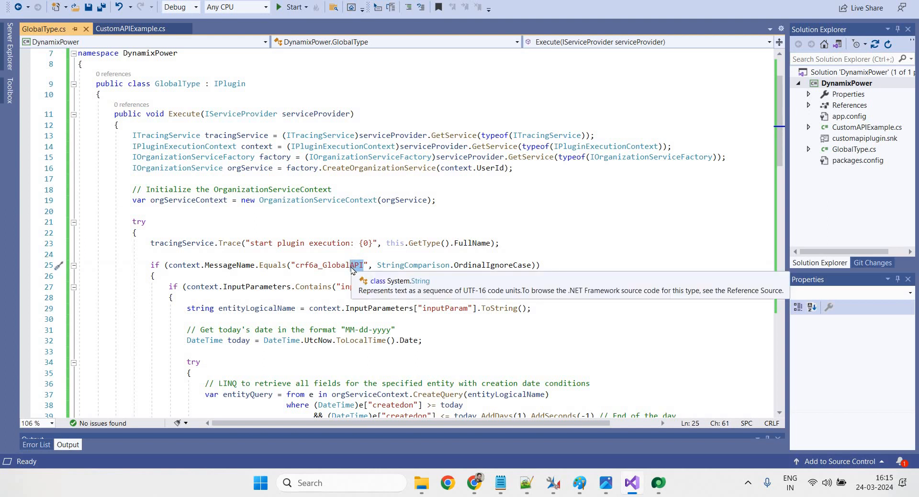
pyautogui.write('pe')
pyautogui.click(400, 297)
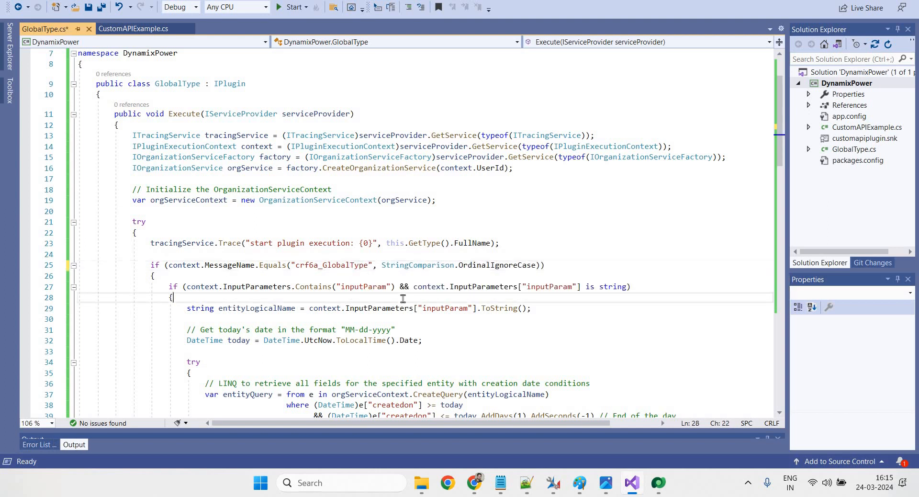
pyautogui.scroll(-11, 347, 285)
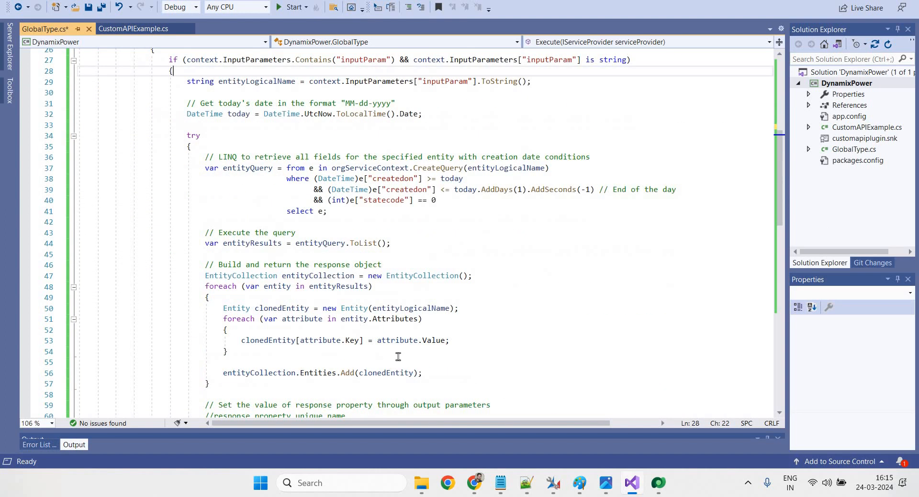
pyautogui.scroll(11, 465, 367)
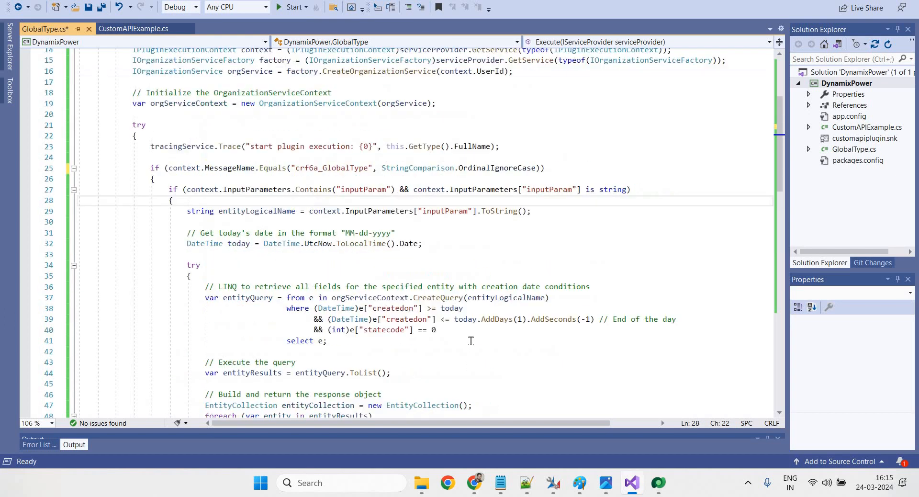
pyautogui.click(462, 211)
pyautogui.hotkey('ctrl', 's')
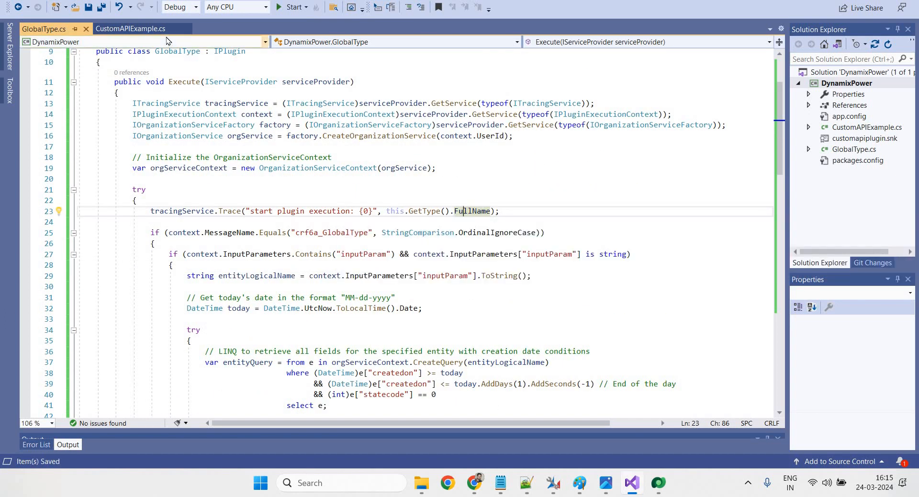
pyautogui.click(162, 1)
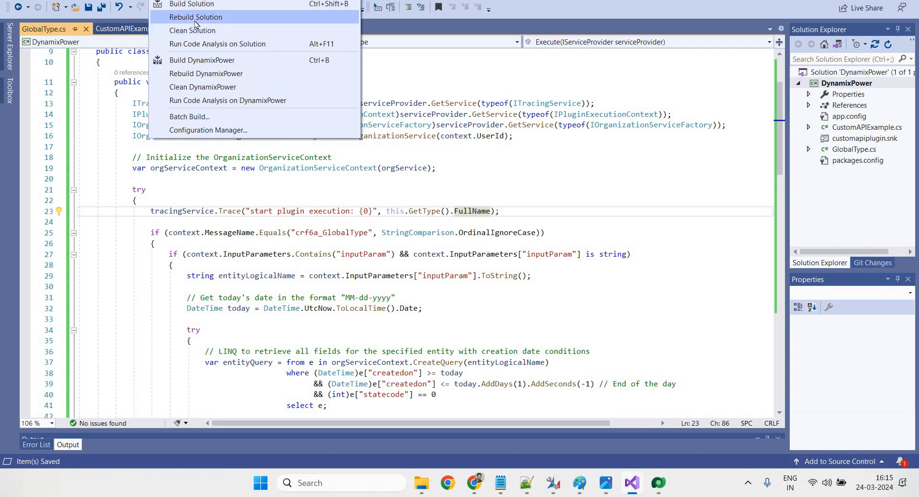
pyautogui.click(194, 19)
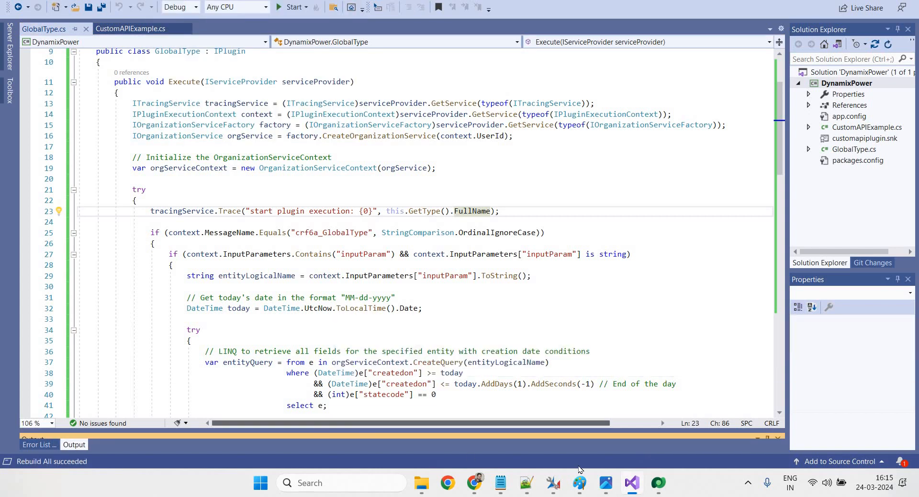
# Load the rebuilt bin\Debug DynamixPower.dll as an update to the DynamixPower assembly
pyautogui.click(658, 482)
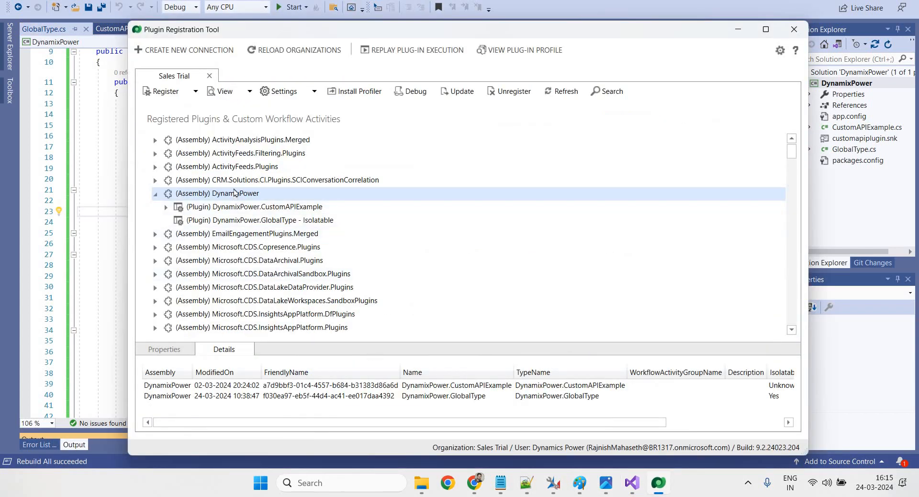
pyautogui.rightClick(233, 194)
pyautogui.click(277, 367)
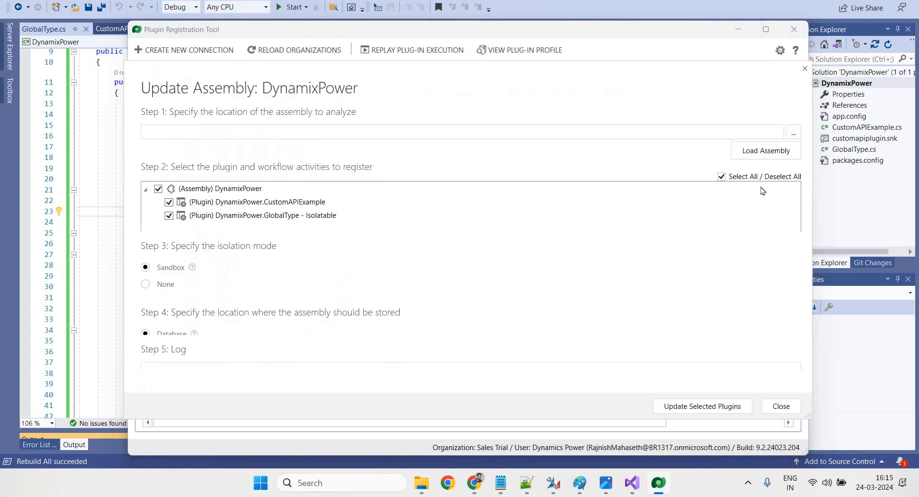
pyautogui.click(792, 132)
pyautogui.click(352, 163)
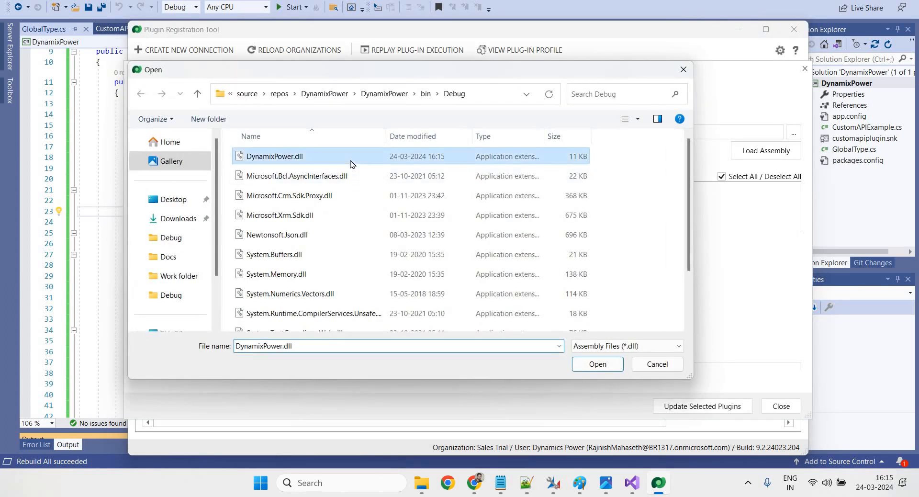
pyautogui.click(605, 365)
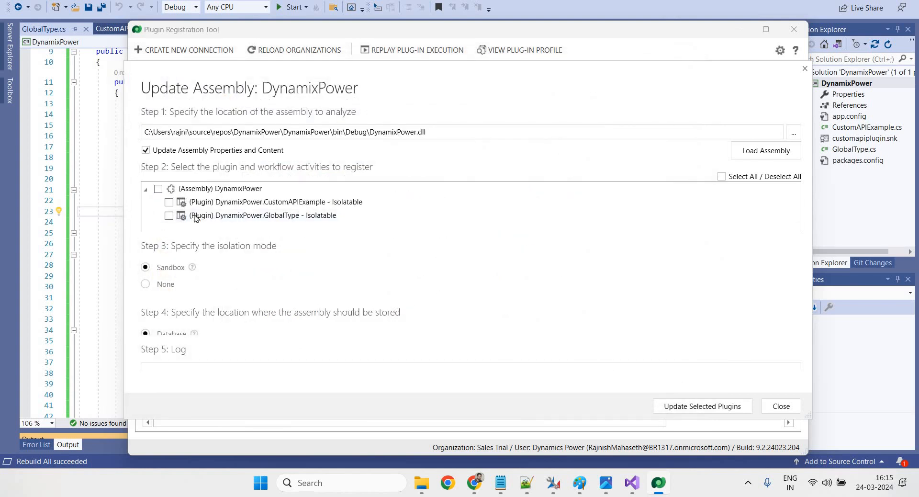
# Update the GlobalType plugin with the new build and dismiss the registration summary
pyautogui.click(169, 216)
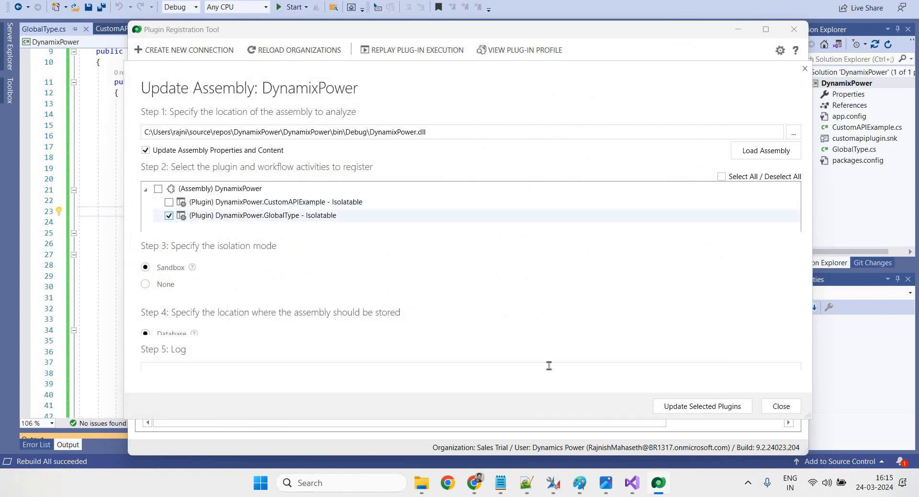
pyautogui.click(692, 407)
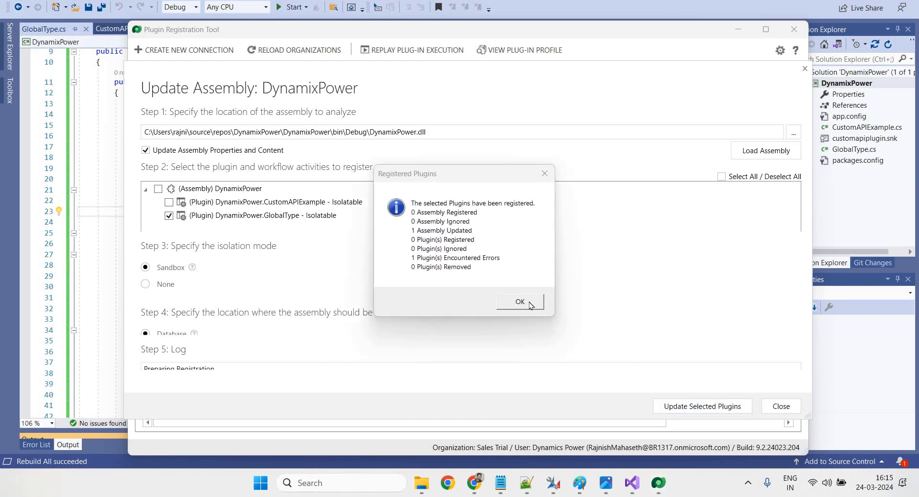
pyautogui.click(529, 303)
pyautogui.moveTo(554, 481)
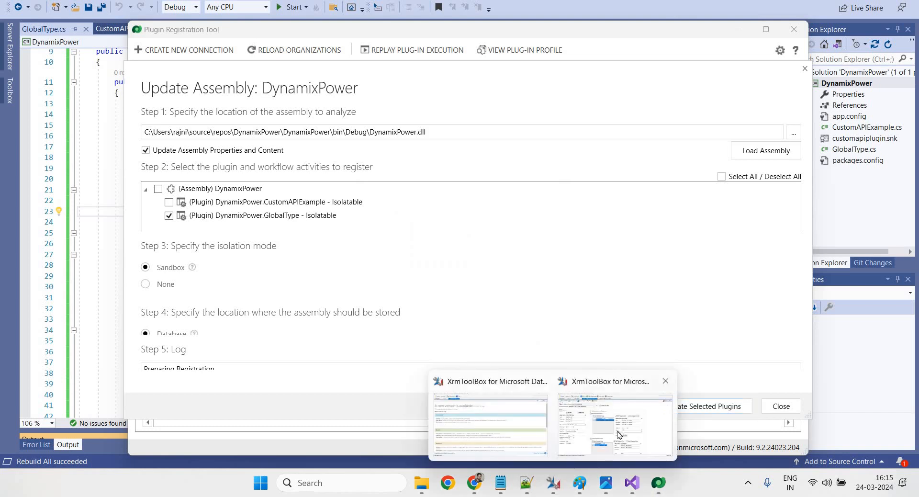
pyautogui.click(615, 421)
# Run the GlobalType API with the incident input and review the result as raw text and JSON
pyautogui.click(360, 44)
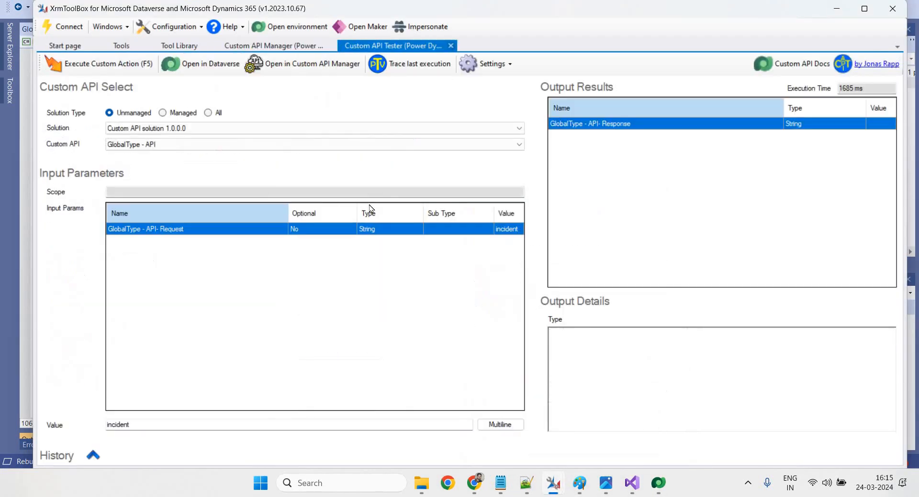
pyautogui.click(110, 71)
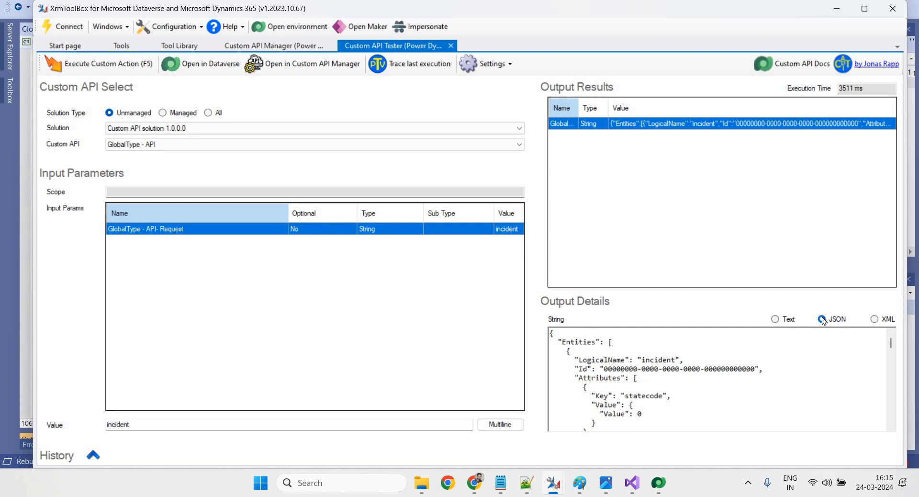
pyautogui.click(776, 319)
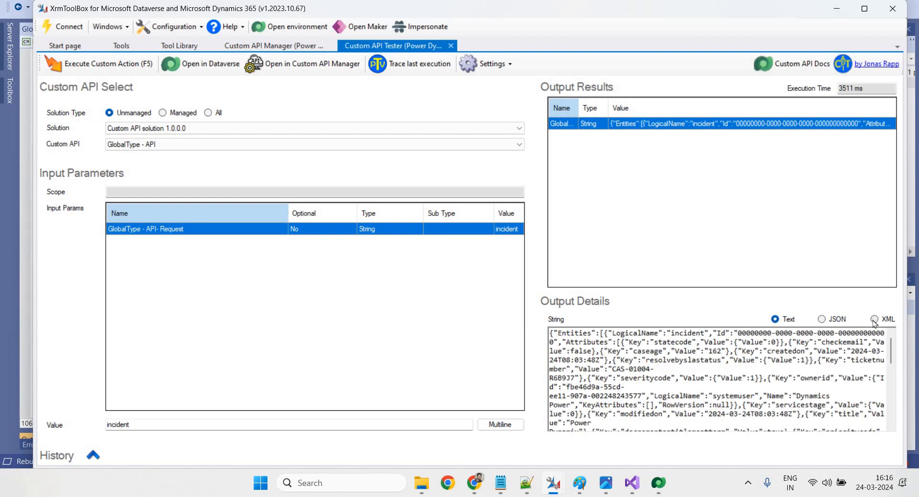
pyautogui.click(821, 318)
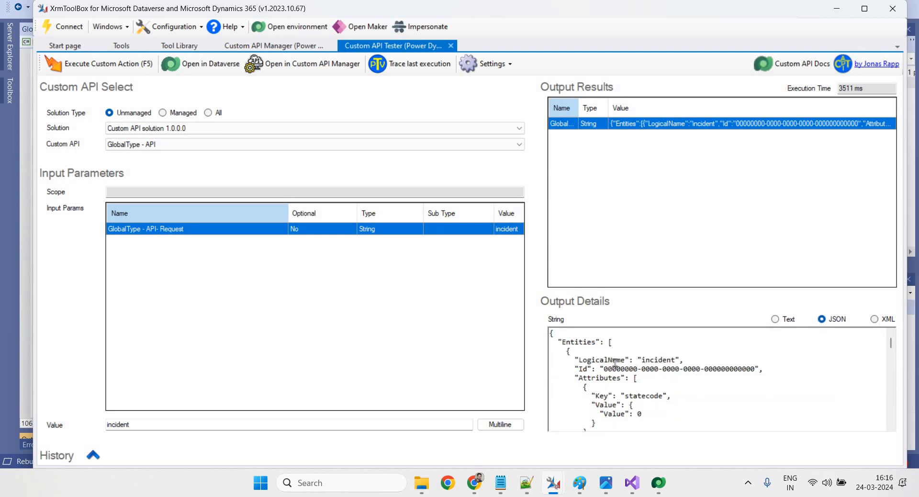
pyautogui.scroll(-2, 634, 376)
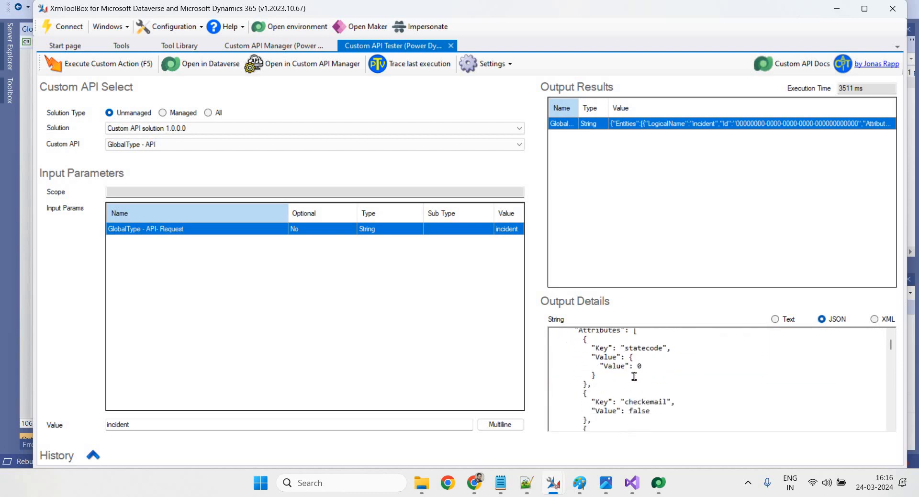
pyautogui.scroll(-6, 634, 376)
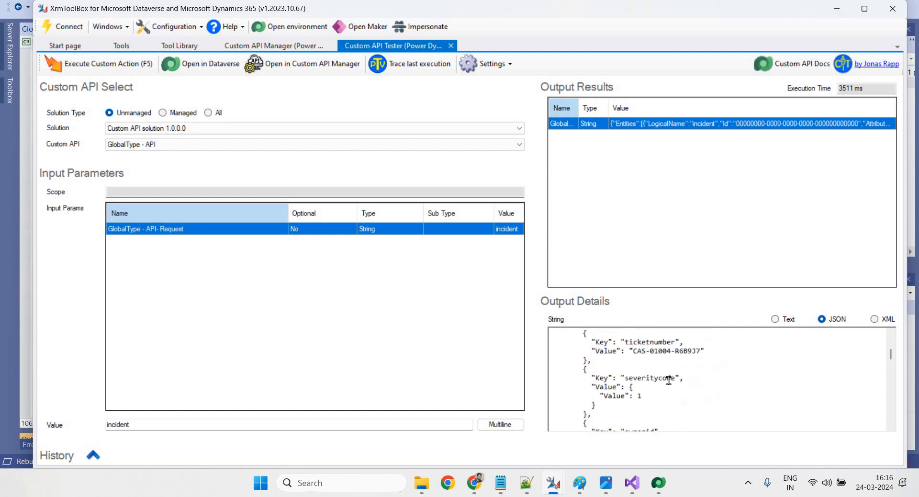
pyautogui.scroll(-5, 668, 381)
pyautogui.scroll(2, 669, 380)
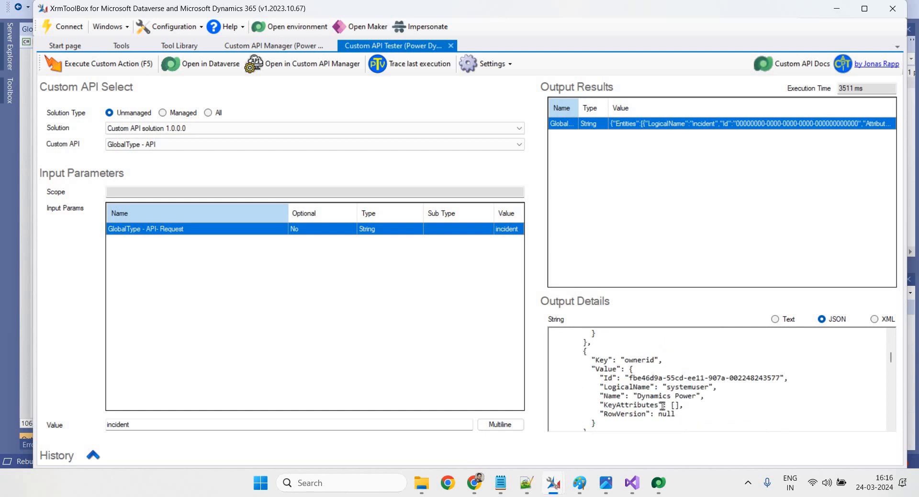
# Change the input value to 'contact' and rerun, confirming an empty result with TotalRecordCount 0
pyautogui.doubleClick(106, 422)
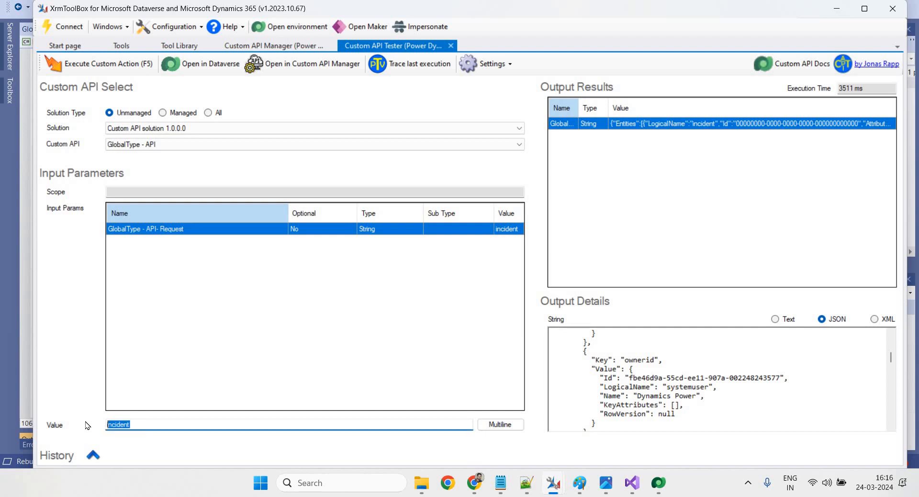
pyautogui.write('contact')
pyautogui.click(88, 64)
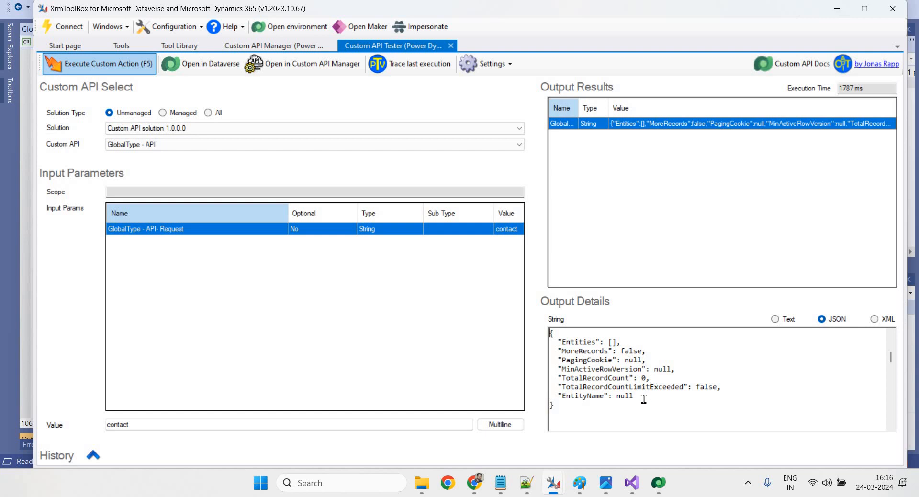
pyautogui.moveTo(643, 399); pyautogui.dragTo(550, 368)
pyautogui.click(584, 363)
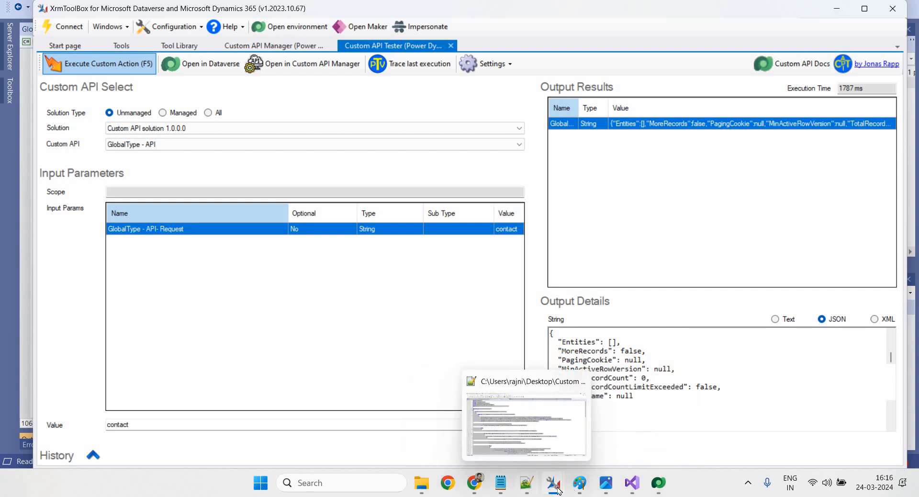
# In the Dynamics 365 browser window, go from the case record to the Contacts list
pyautogui.moveTo(474, 483)
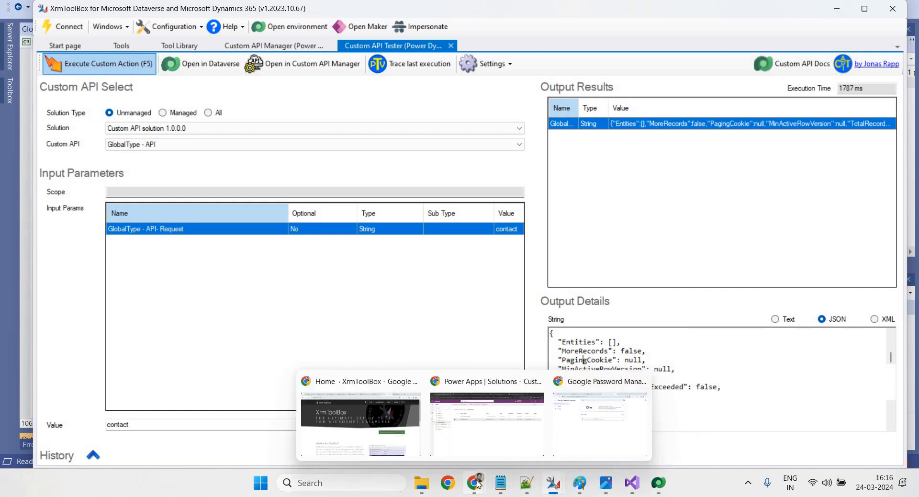
pyautogui.click(487, 415)
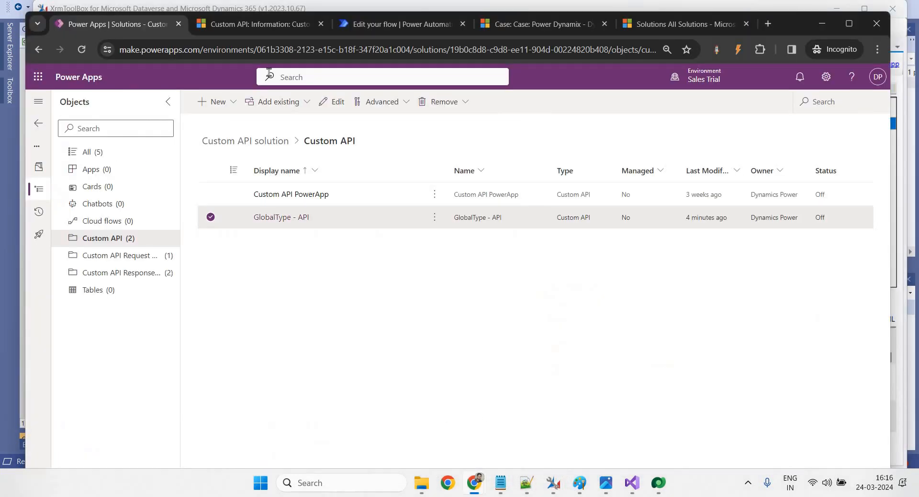
pyautogui.click(534, 25)
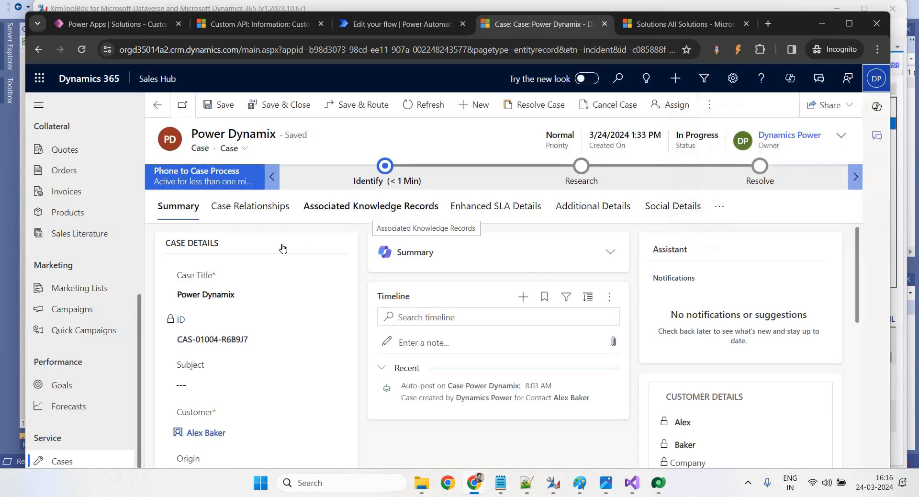
pyautogui.scroll(4, 76, 333)
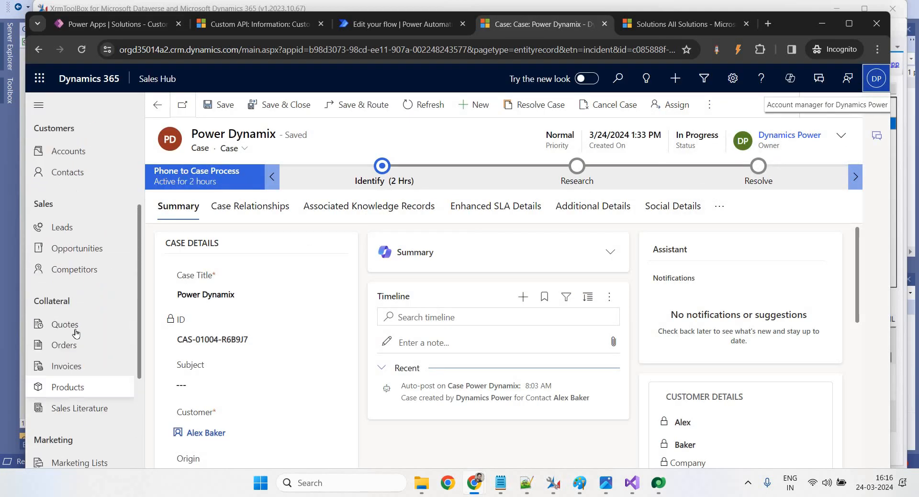
pyautogui.scroll(3, 76, 334)
pyautogui.click(71, 332)
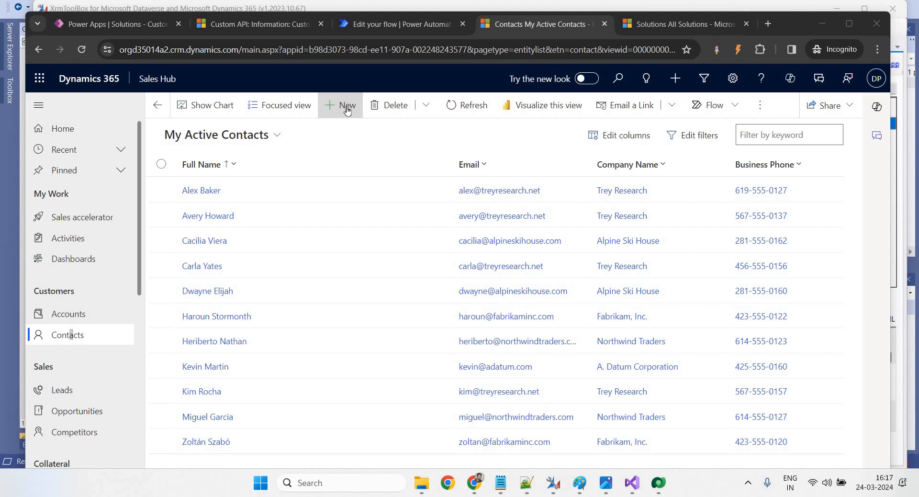
# Create a new contact with the person's first and last name, save it, and return to XrmToolBox
pyautogui.click(347, 107)
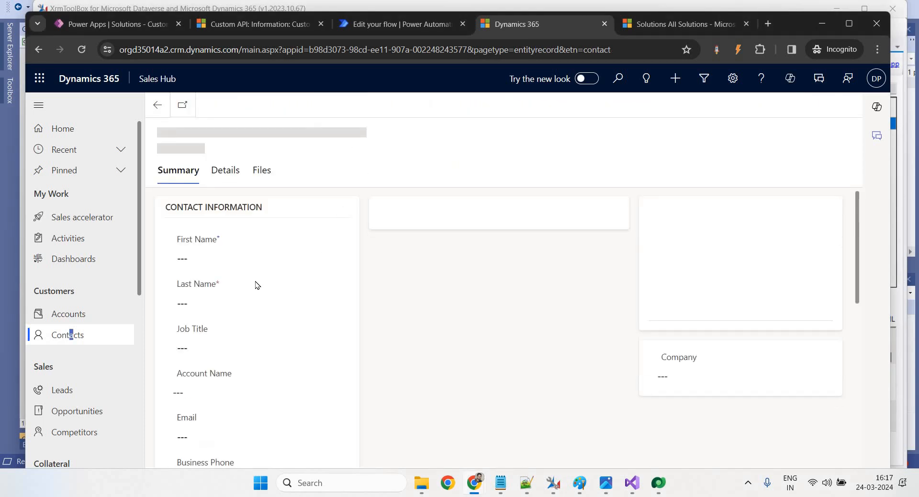
pyautogui.click(226, 262)
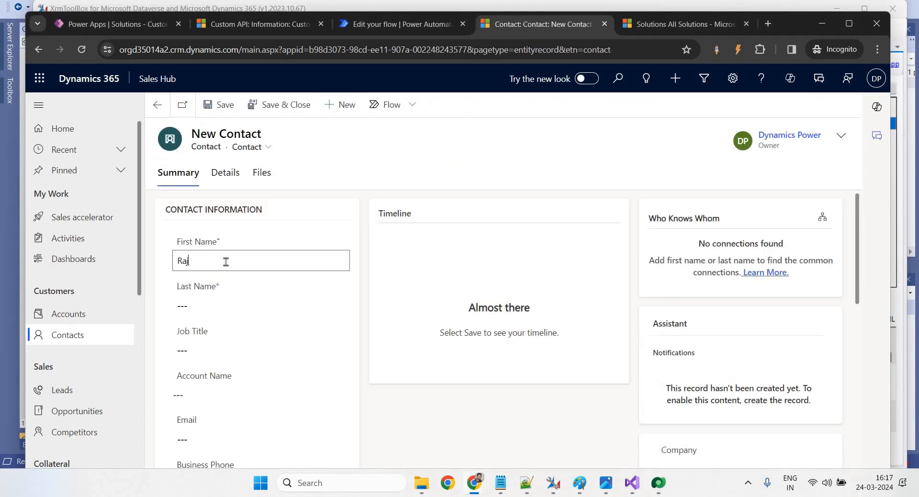
pyautogui.click(224, 309)
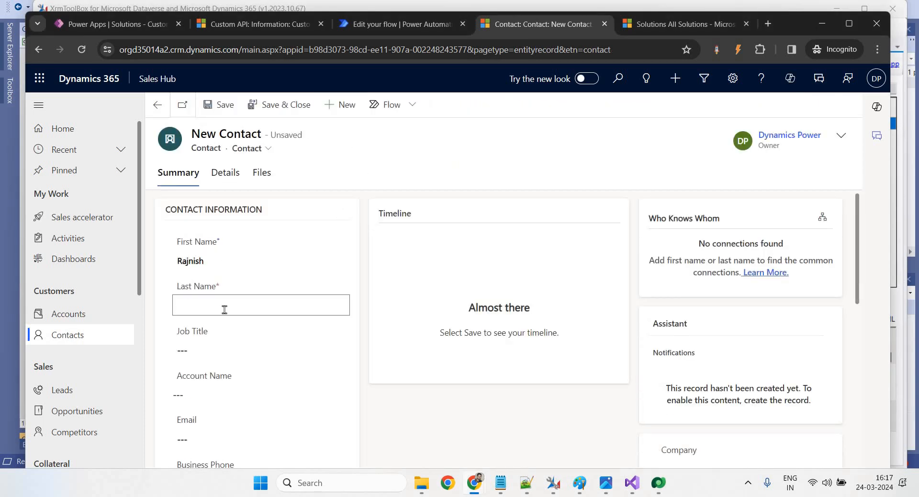
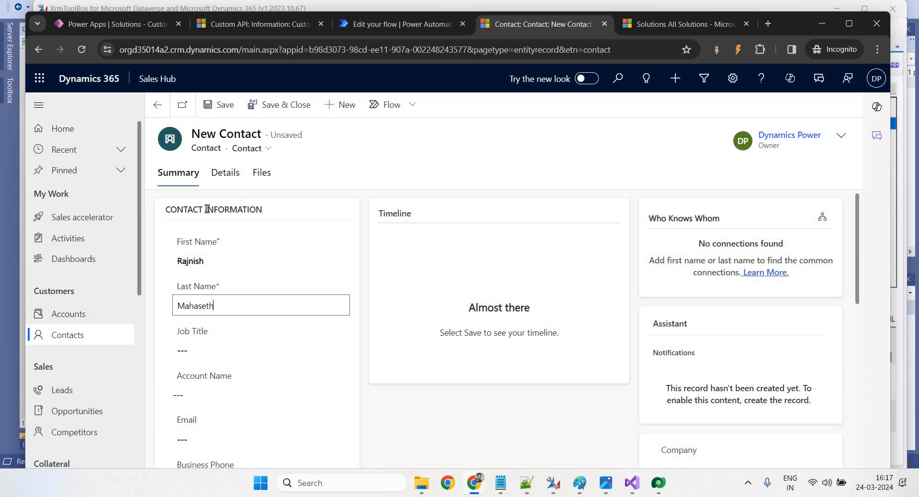
pyautogui.click(209, 114)
pyautogui.moveTo(553, 481)
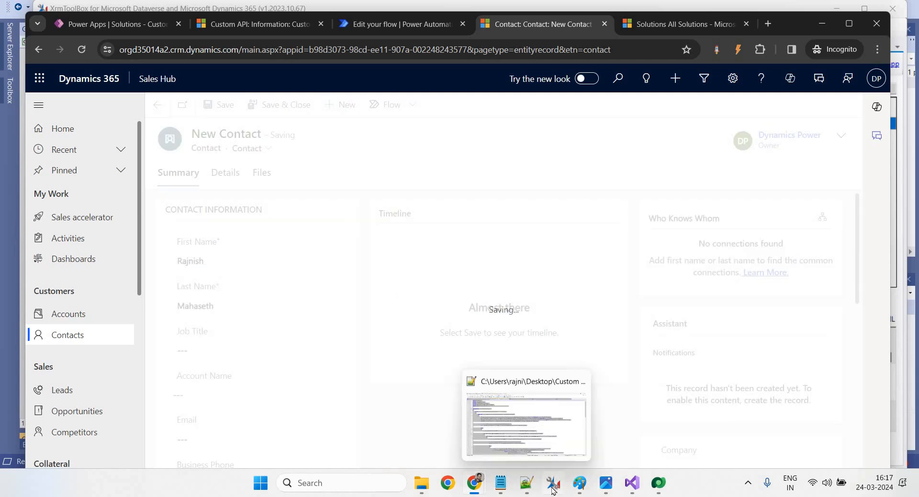
pyautogui.click(593, 436)
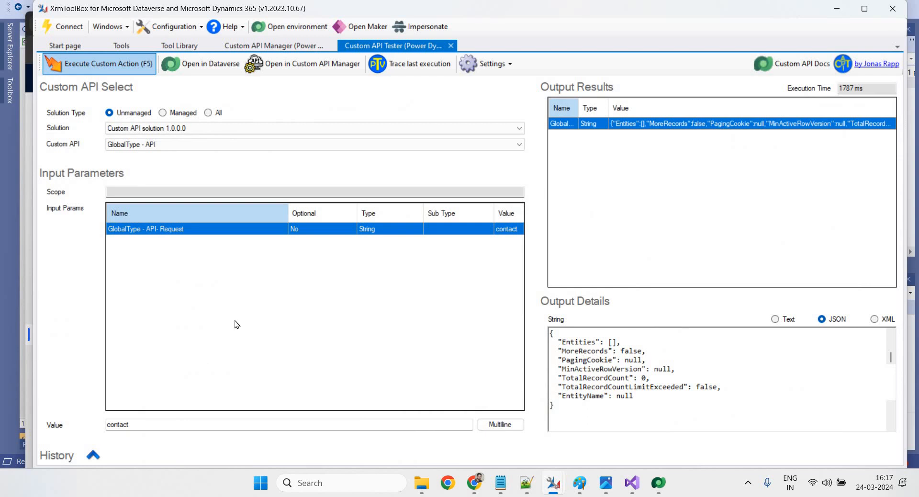
# Rerun GlobalType for contact to get today's new contact record, then bring up the Notepad notes
pyautogui.click(93, 64)
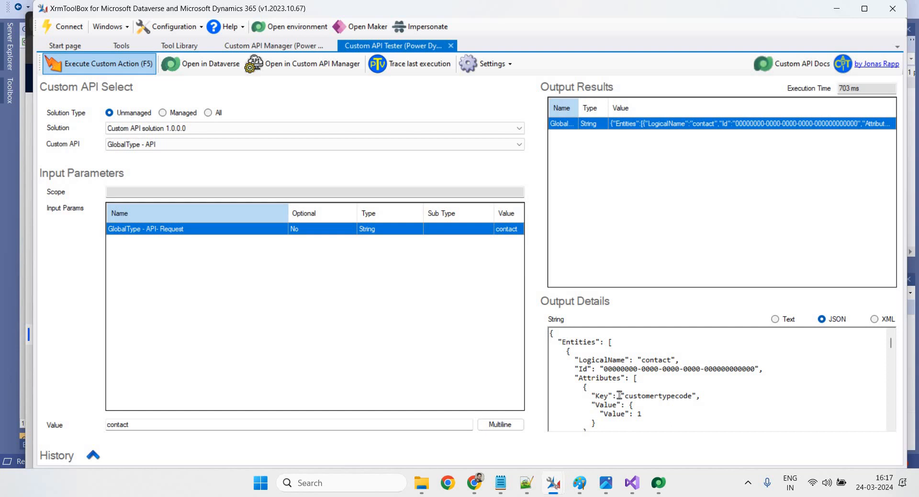
pyautogui.click(502, 483)
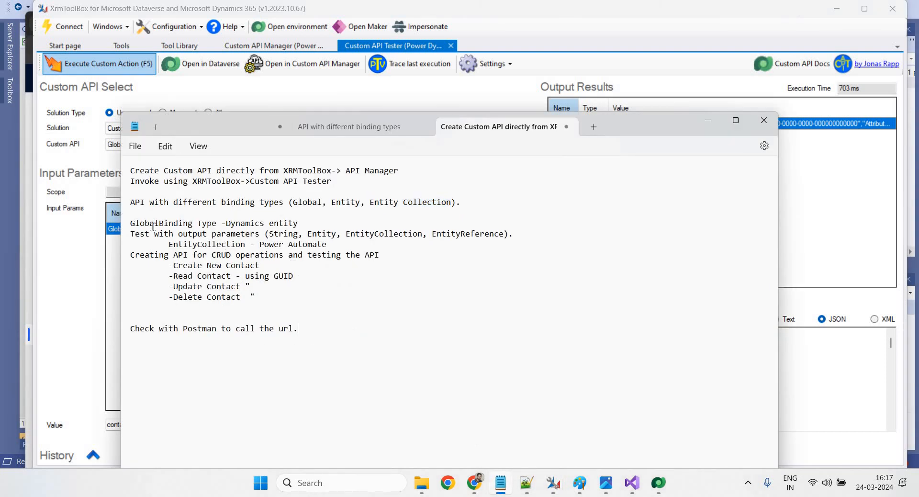
pyautogui.moveTo(135, 171); pyautogui.dragTo(357, 171)
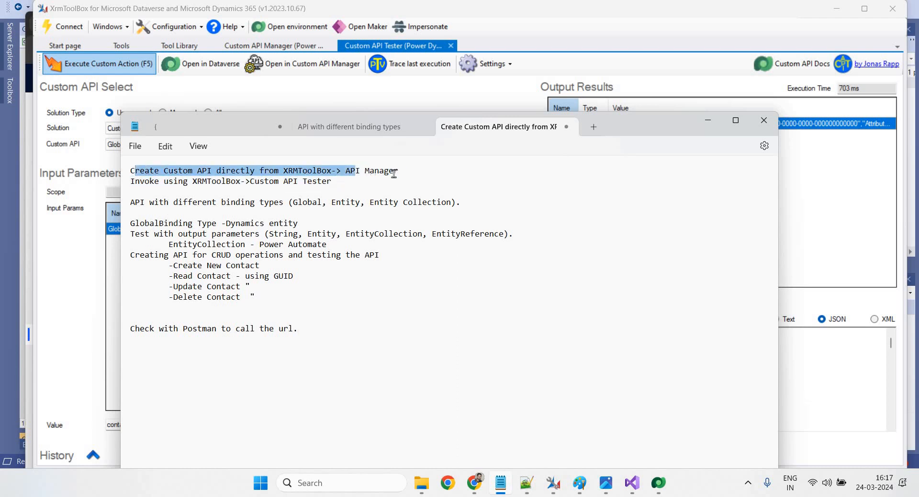
pyautogui.click(393, 173)
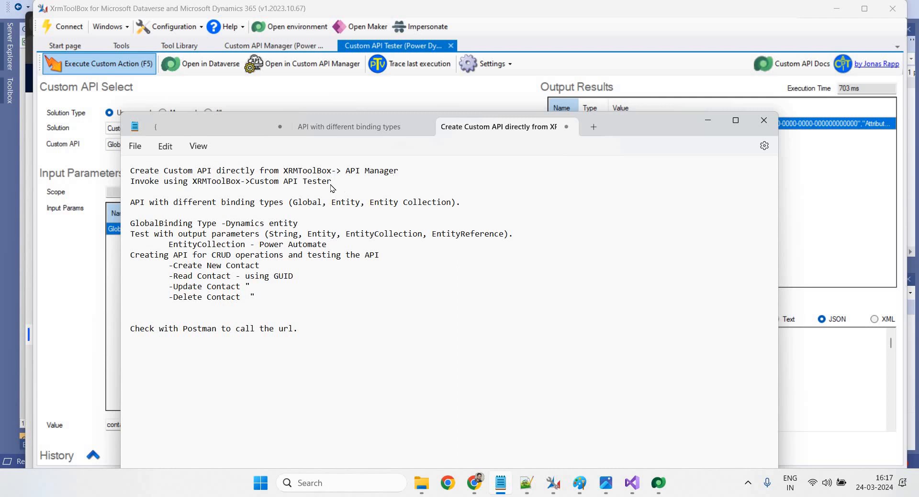
pyautogui.moveTo(332, 183); pyautogui.dragTo(248, 186)
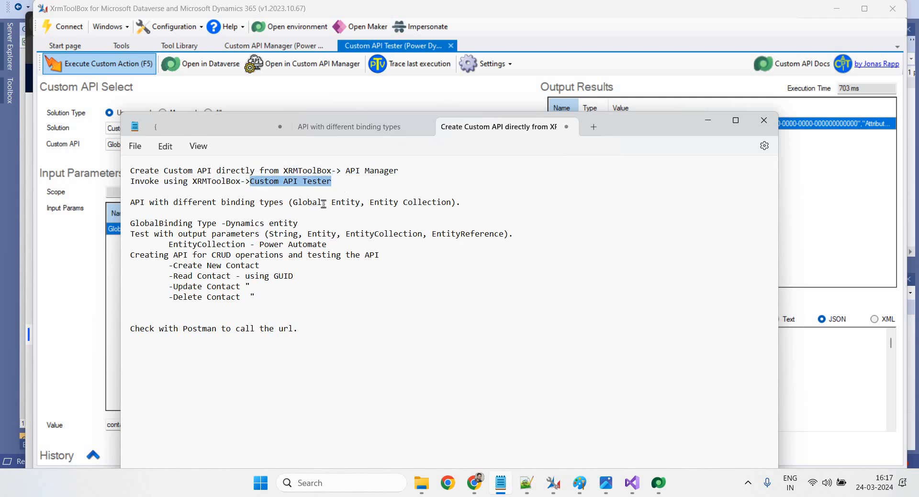
pyautogui.moveTo(322, 204); pyautogui.dragTo(294, 205)
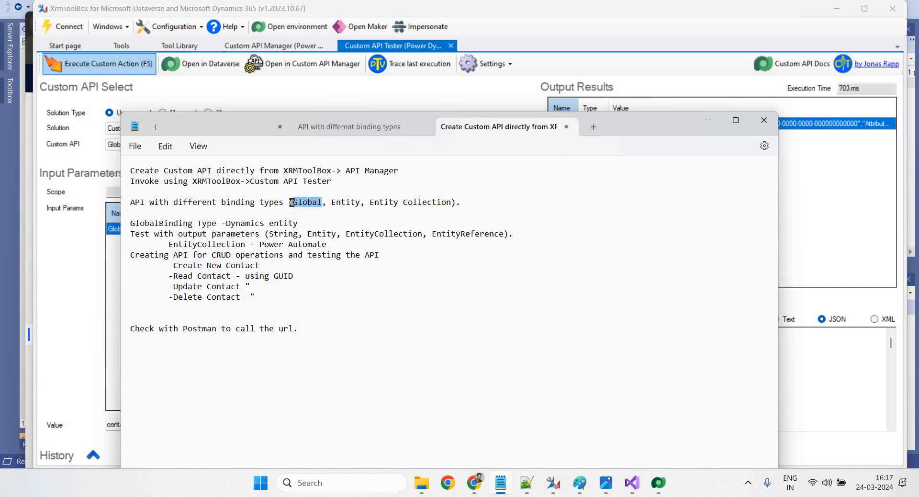
pyautogui.click(292, 202)
pyautogui.moveTo(331, 202); pyautogui.dragTo(450, 203)
pyautogui.click(396, 214)
pyautogui.moveTo(332, 202); pyautogui.dragTo(362, 202)
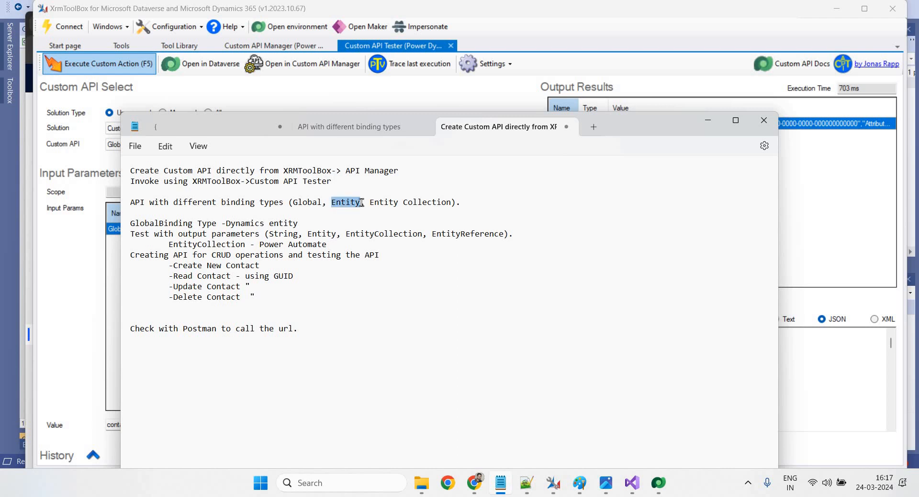